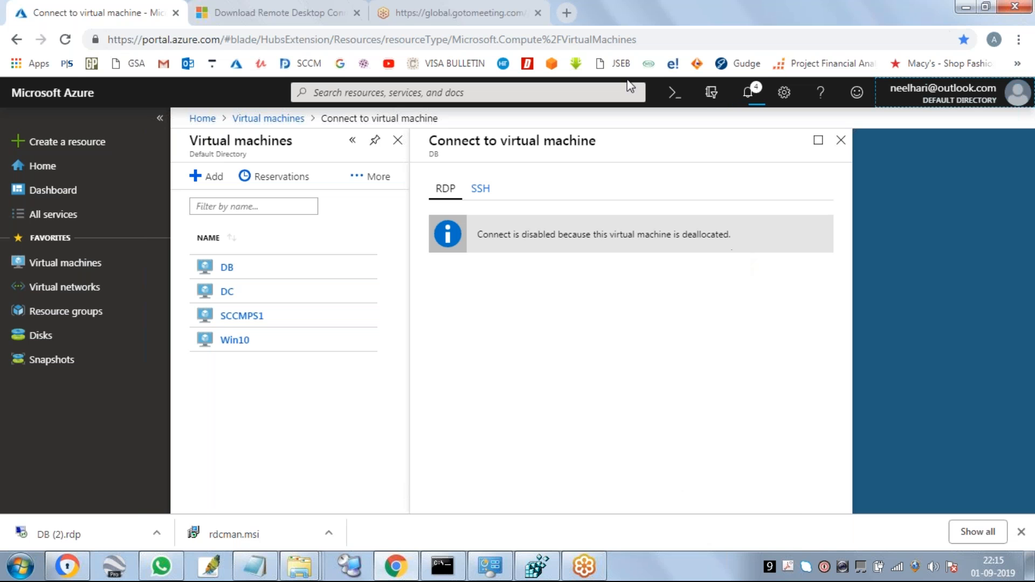
- Check the connection pages of the DC, SCCMPS1 and Win10 virtual machines one after another, and return to the full machine list
right_click(223, 275)
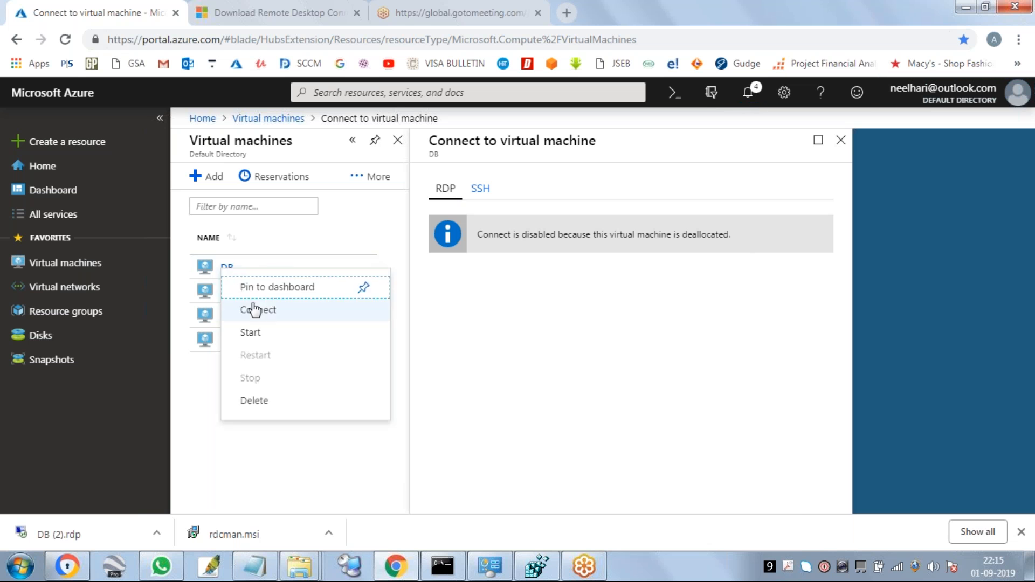
left_click(225, 300)
right_click(225, 294)
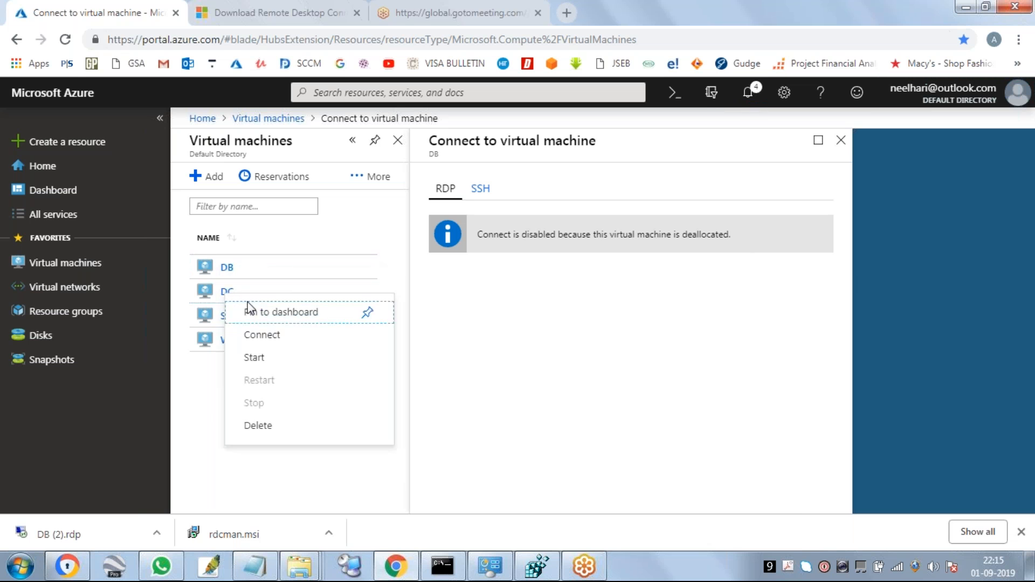
left_click(248, 336)
right_click(226, 318)
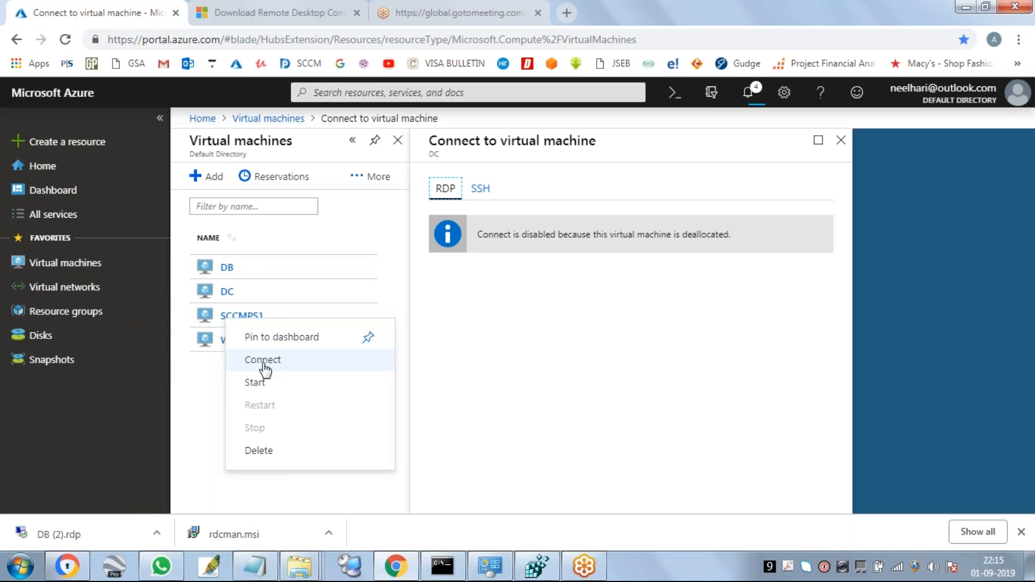
left_click(251, 358)
right_click(233, 349)
left_click(268, 386)
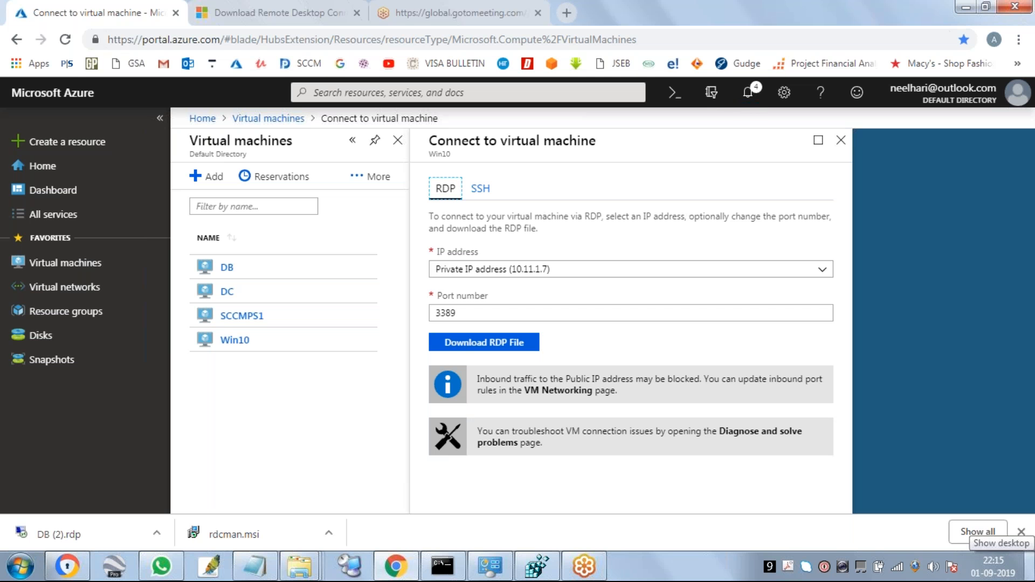
left_click(840, 142)
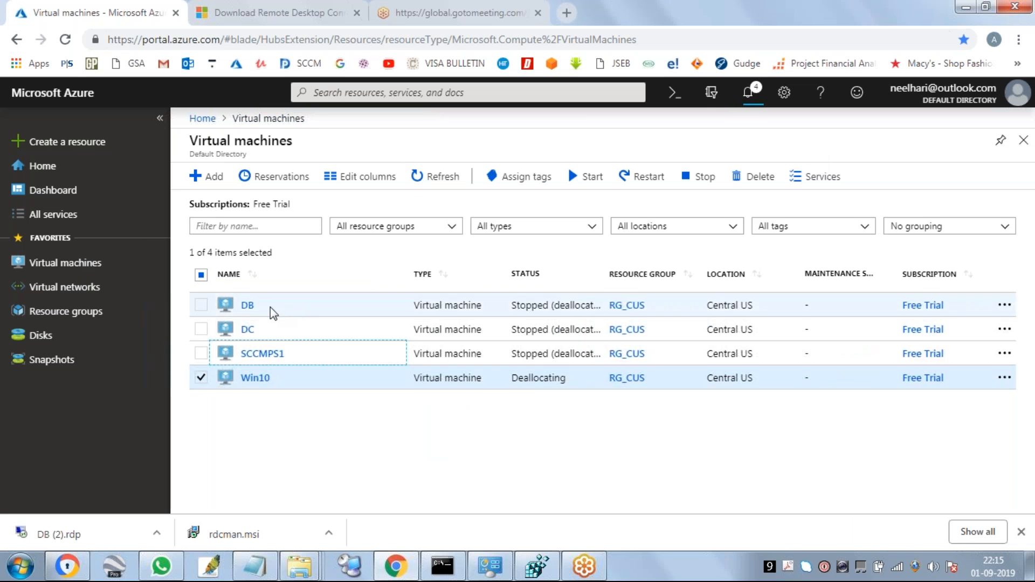
- Start the DB, DC and SCCMPS1 virtual machines from the machine list
right_click(250, 308)
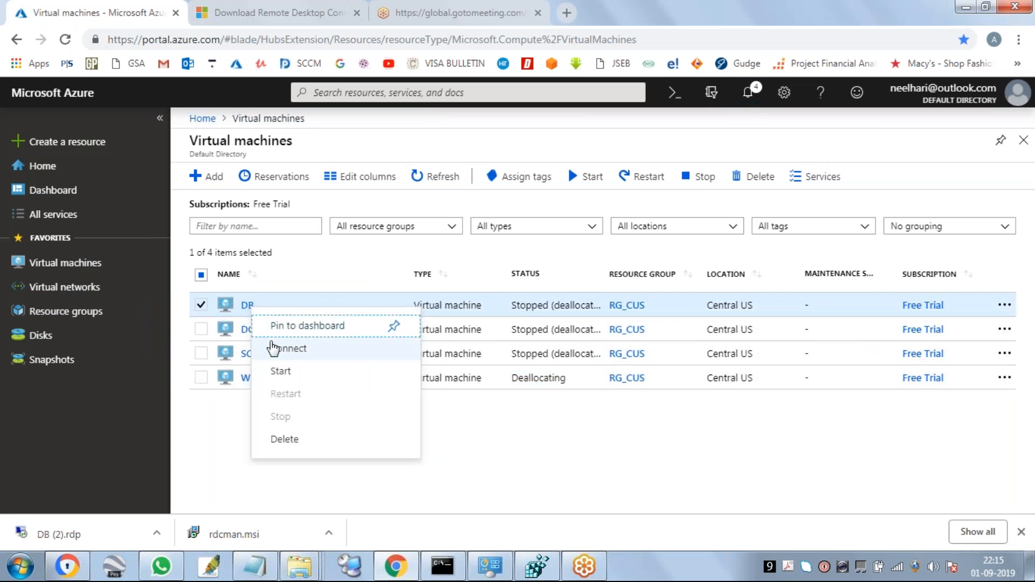
left_click(286, 372)
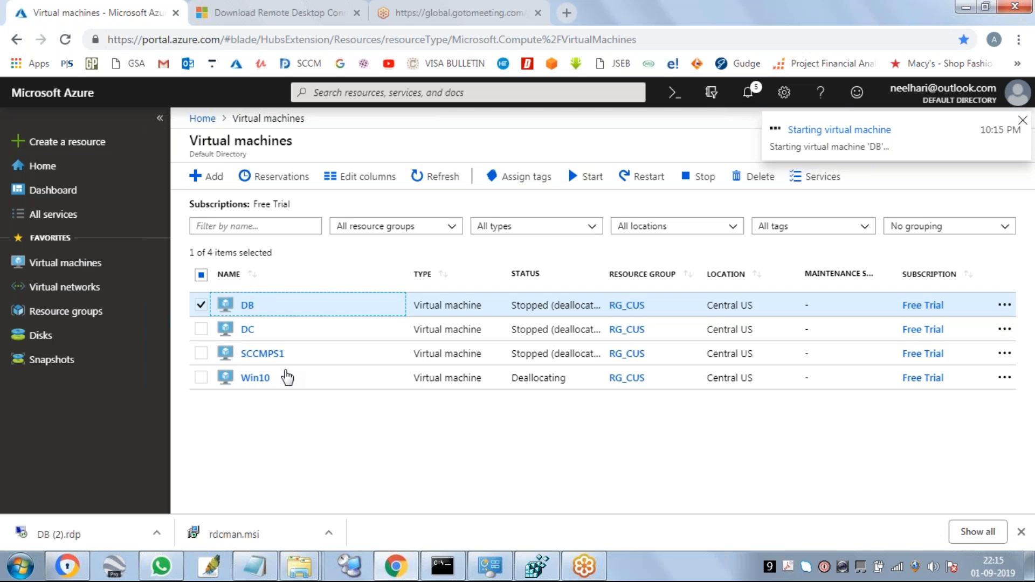
right_click(248, 333)
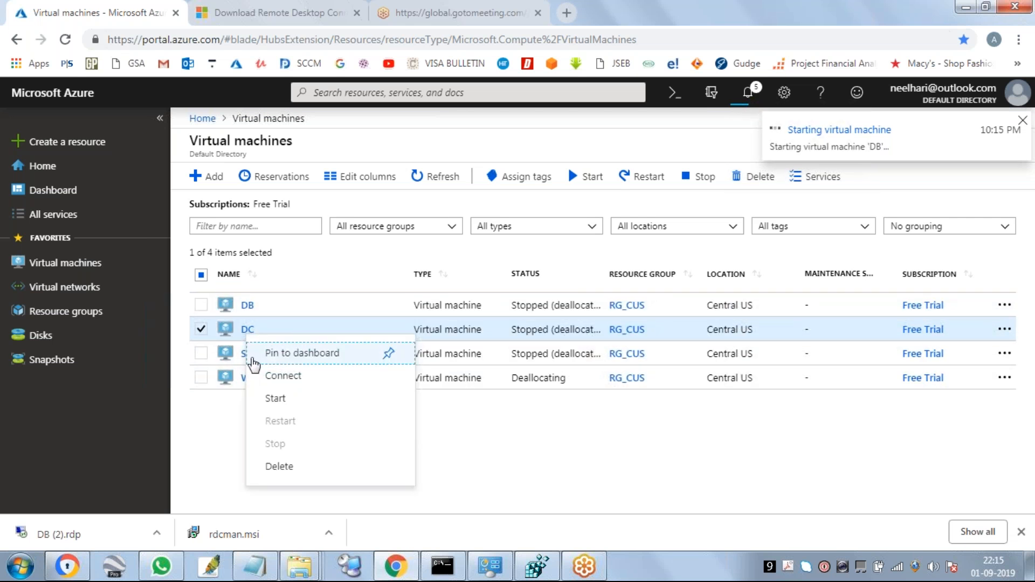
left_click(274, 402)
right_click(248, 358)
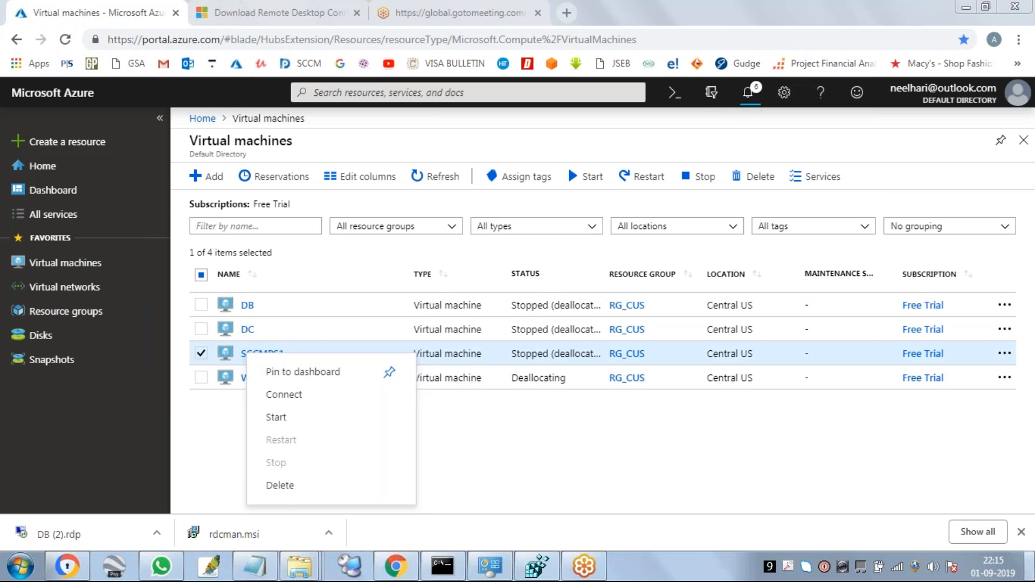
left_click(1030, 567)
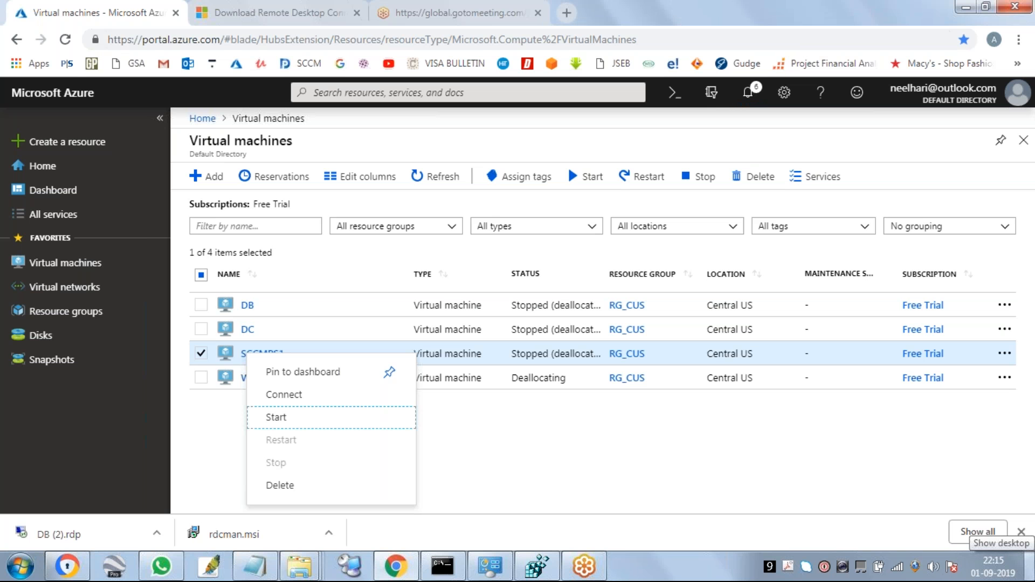
key("Return")
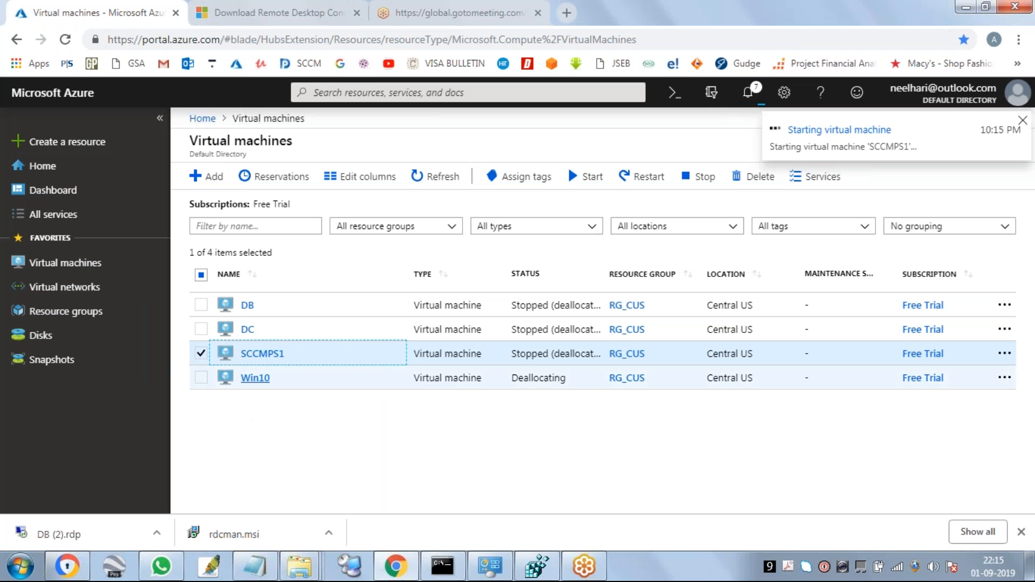
- Check which actions are available for the Win10 virtual machine and refresh the machine list to examine each status
right_click(258, 378)
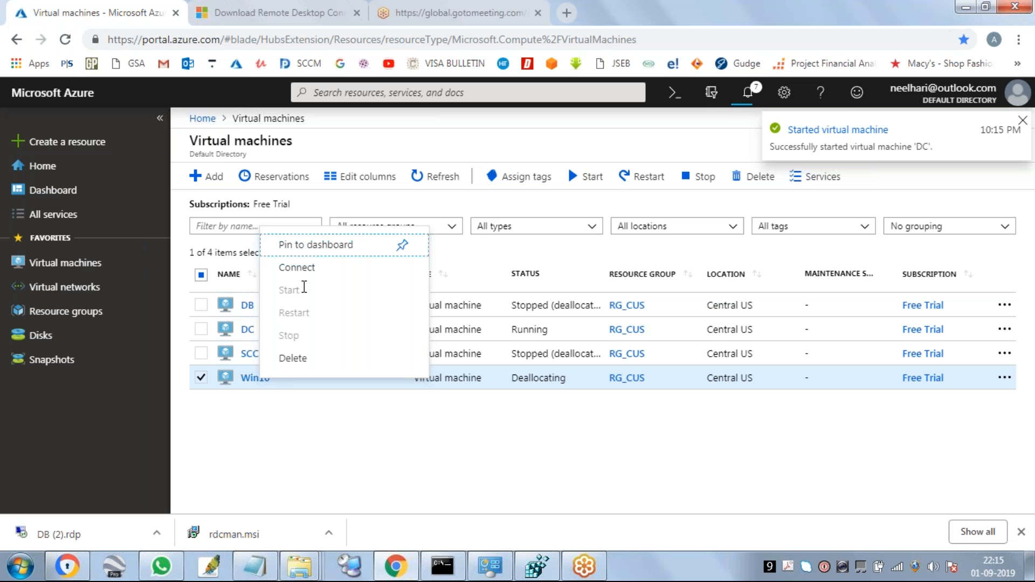
left_click(333, 458)
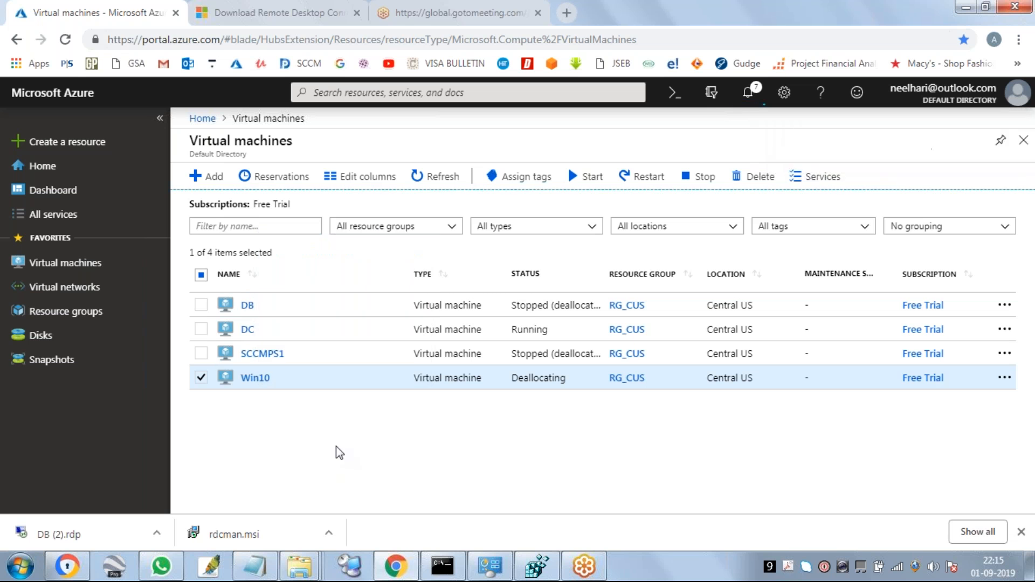
left_click(438, 178)
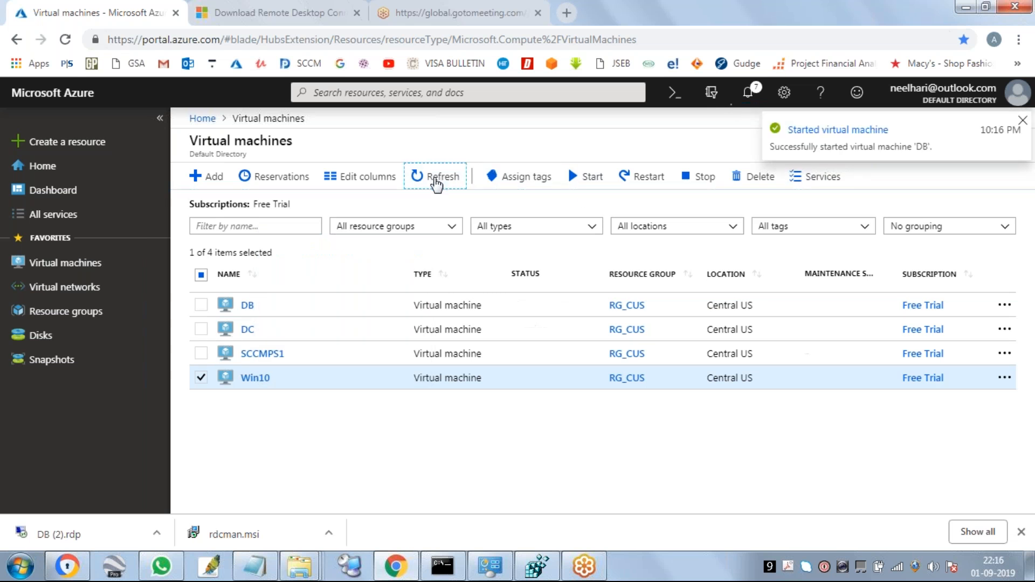
left_click(436, 183)
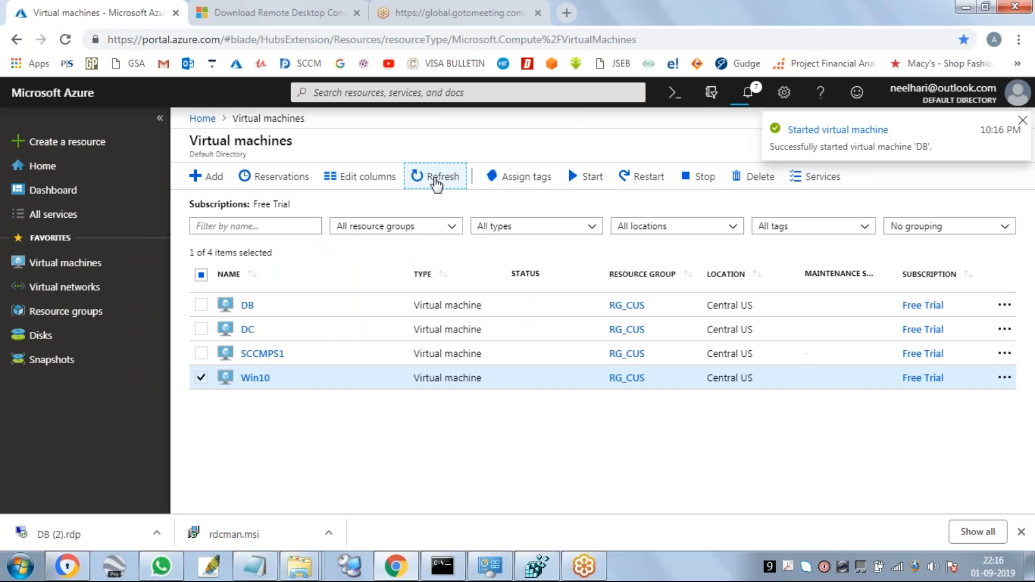
right_click(254, 383)
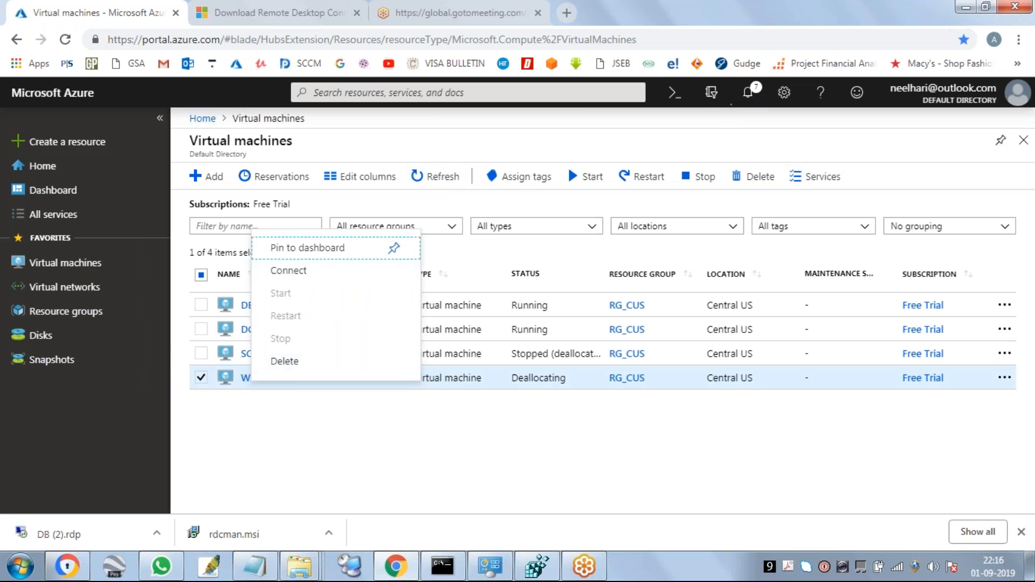
left_click(400, 442)
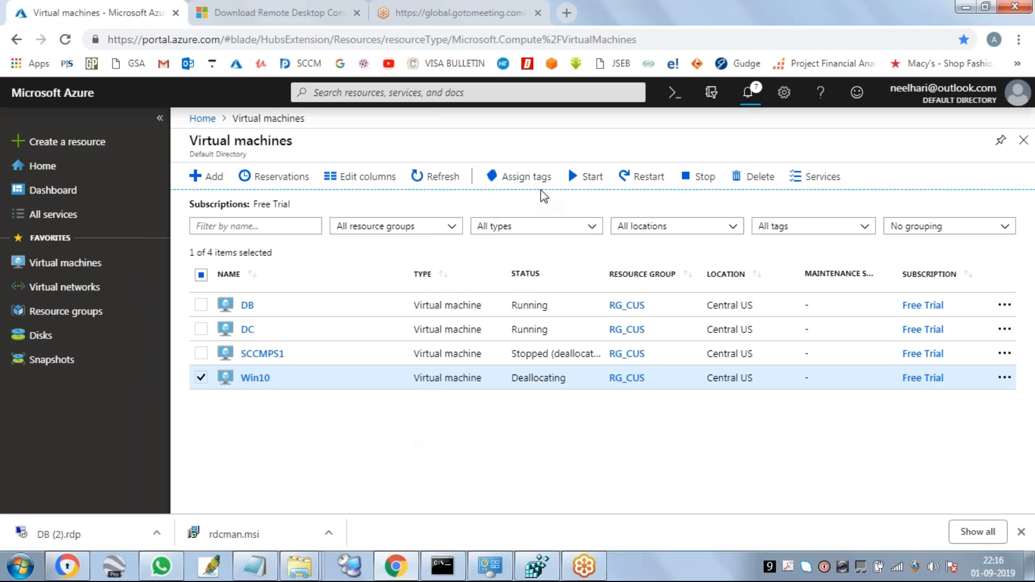
left_click(426, 180)
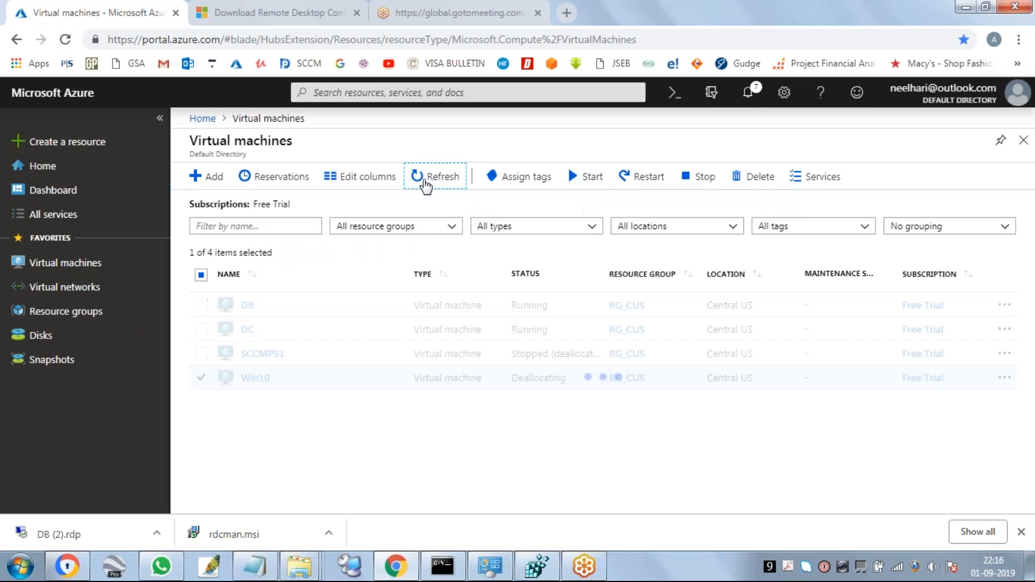
left_click(426, 184)
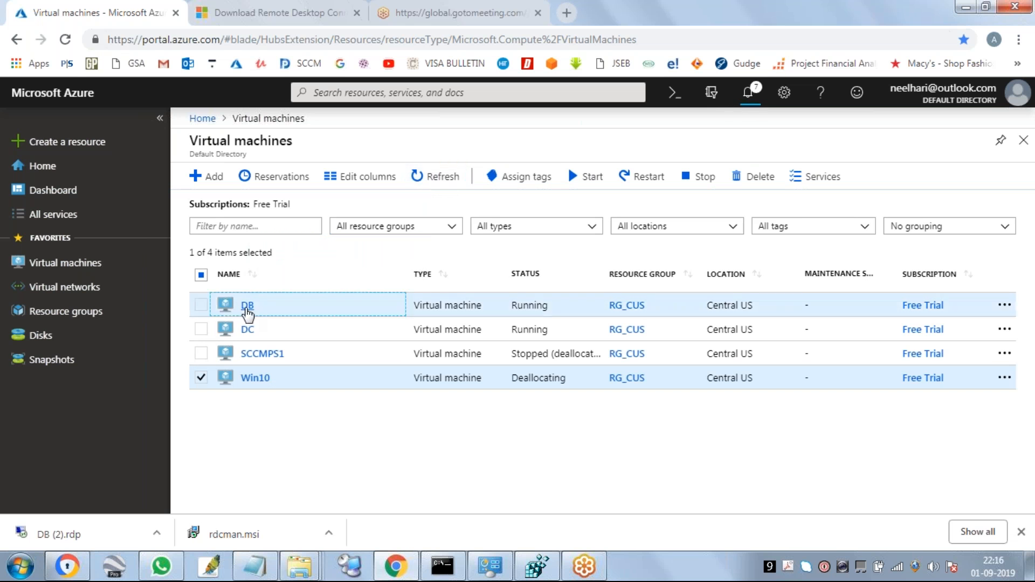
- Look up the public IP address on the DB virtual machine's overview, and return to the machine list
left_click(247, 306)
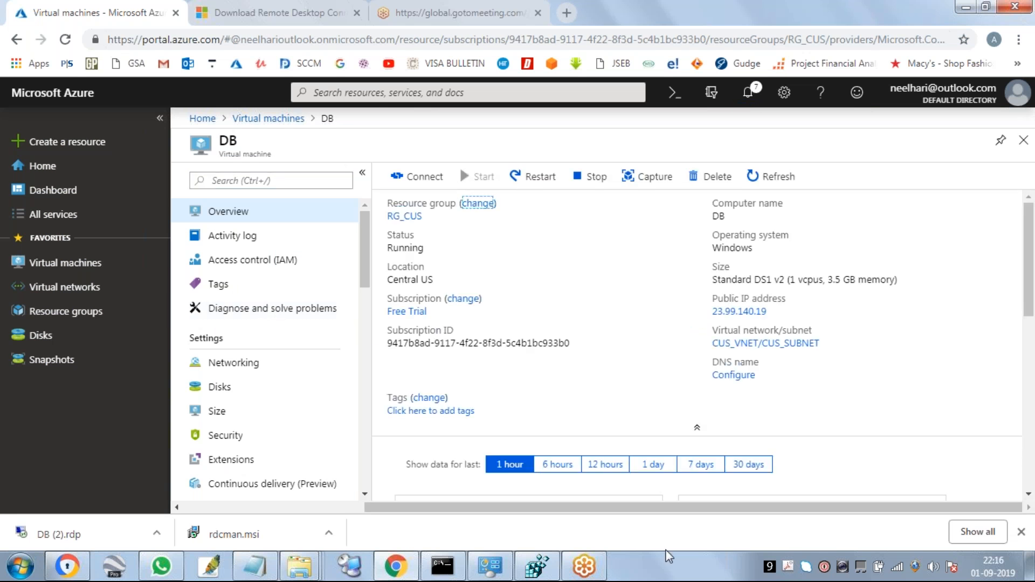
left_click(793, 313)
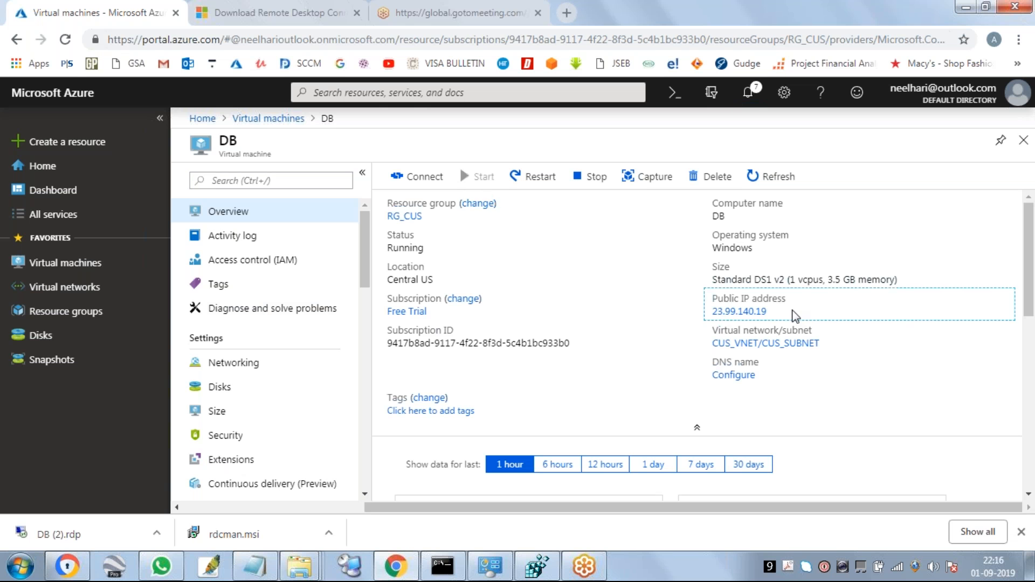
left_click_drag(766, 312, 716, 318)
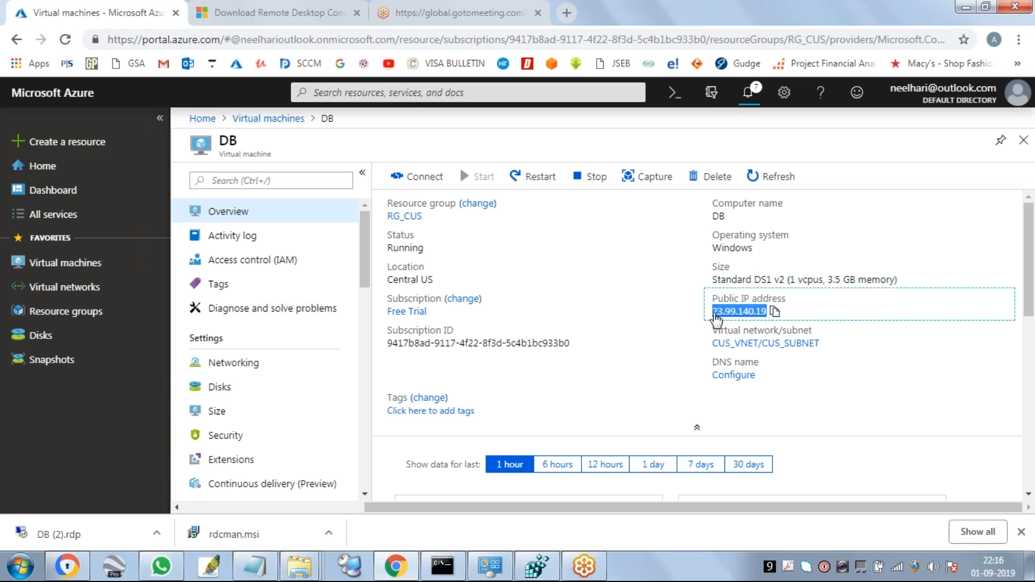
left_click(646, 382)
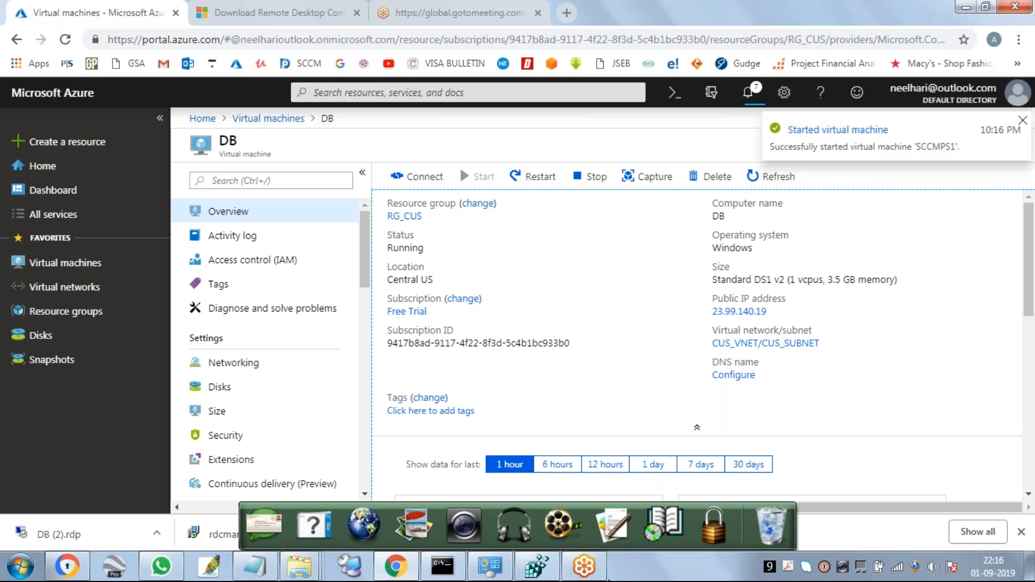
left_click(558, 251)
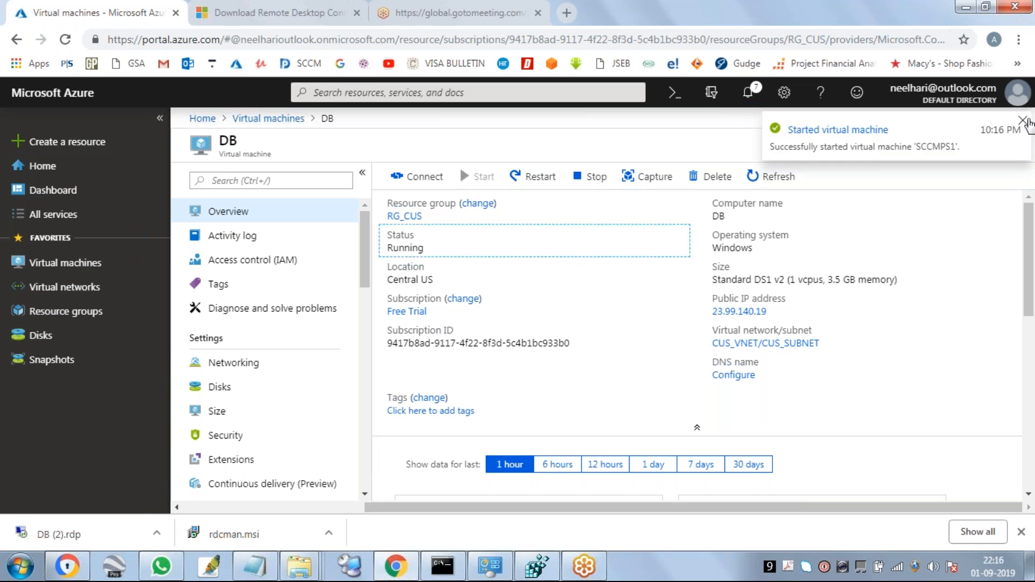
left_click(1024, 121)
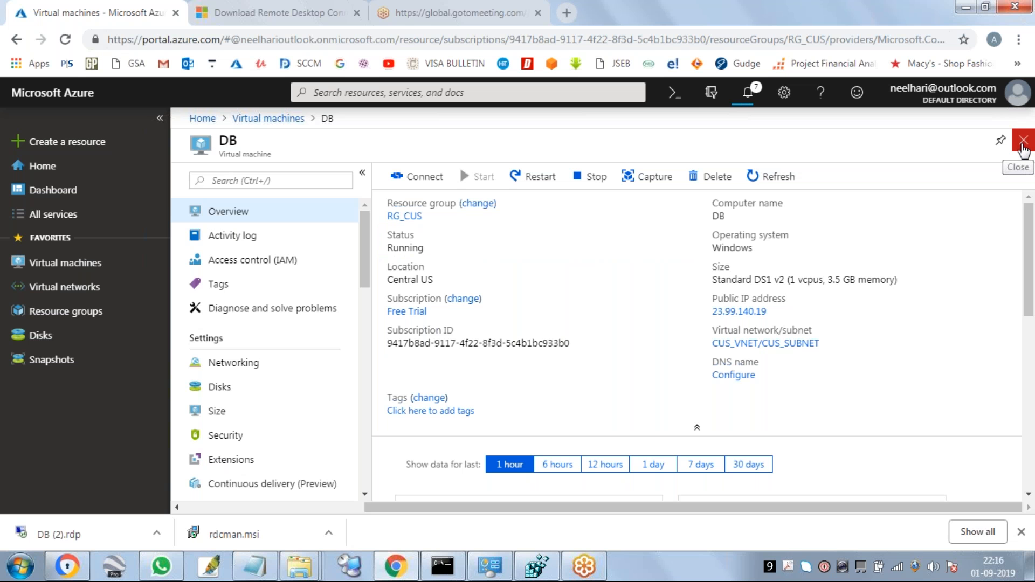
left_click(1023, 140)
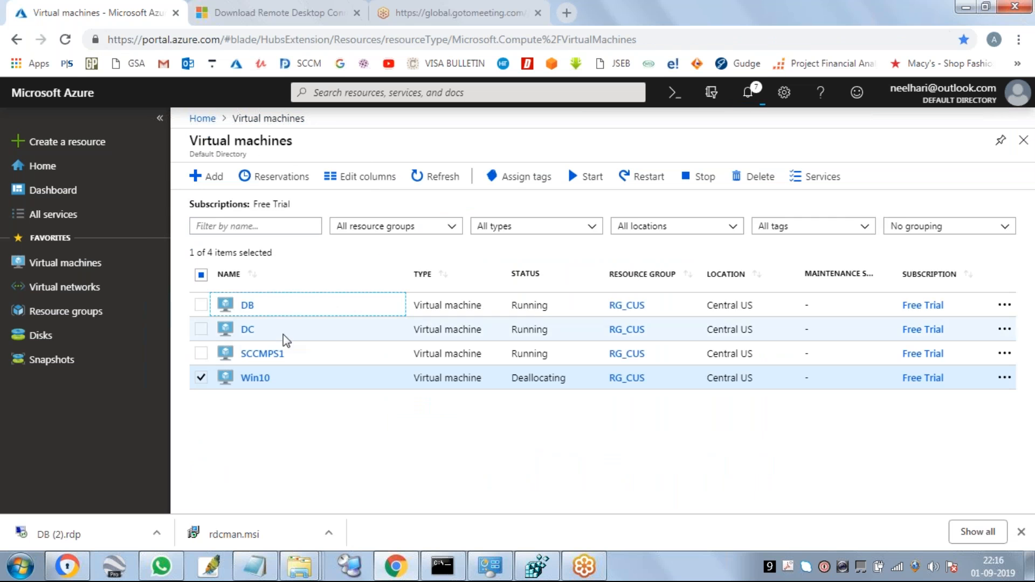
- Look up the public IP address on the DC virtual machine's overview, and return to the machine list
left_click(247, 330)
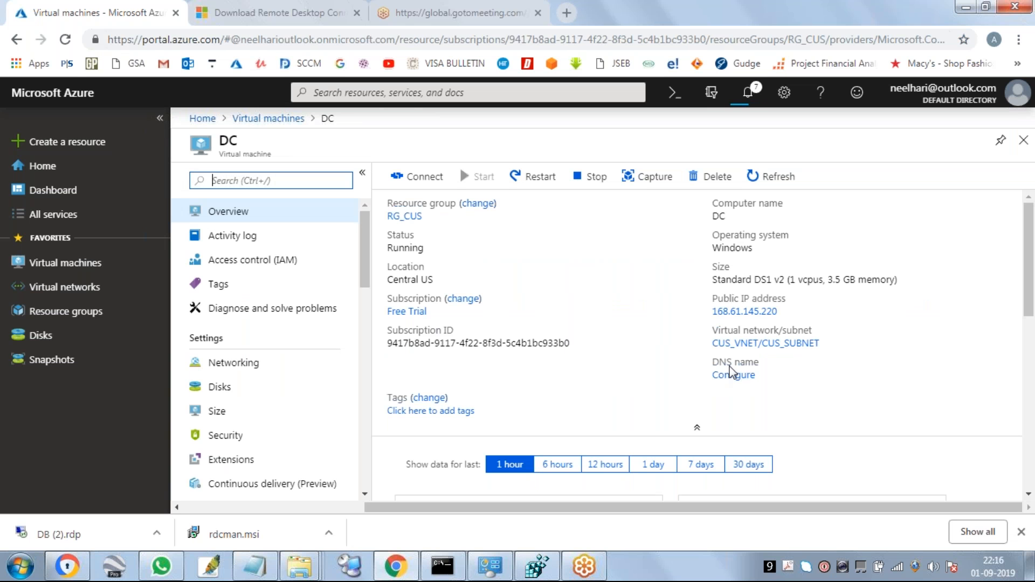
left_click(785, 312)
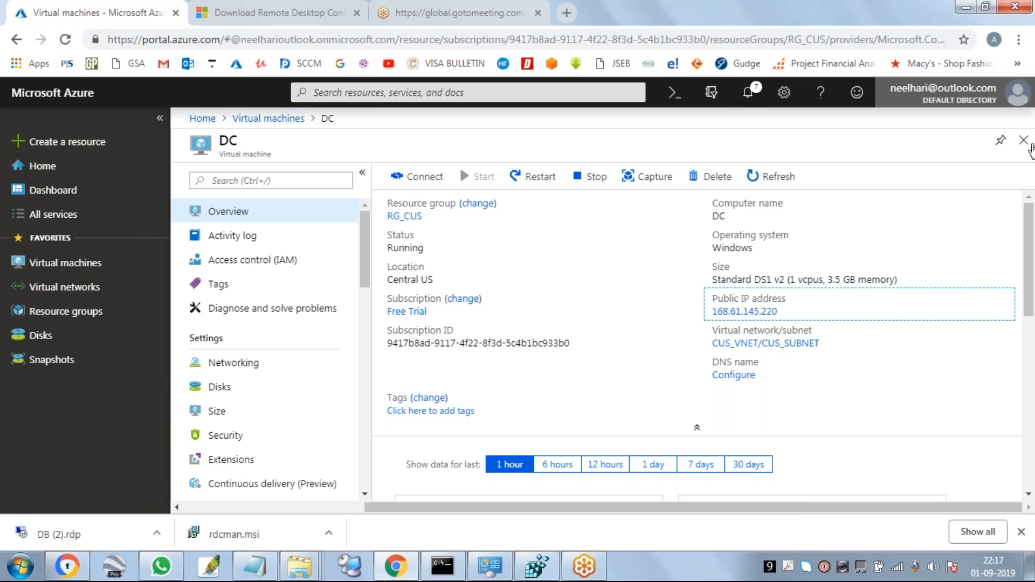
left_click(1023, 141)
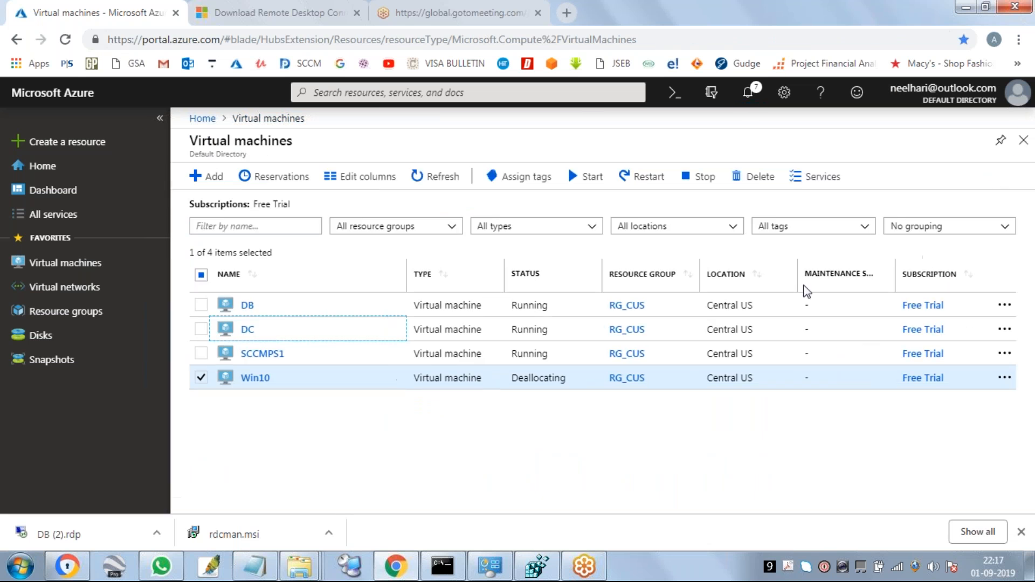
- Open the SCCMPS1 virtual machine's overview and look up its public IP address
left_click(260, 354)
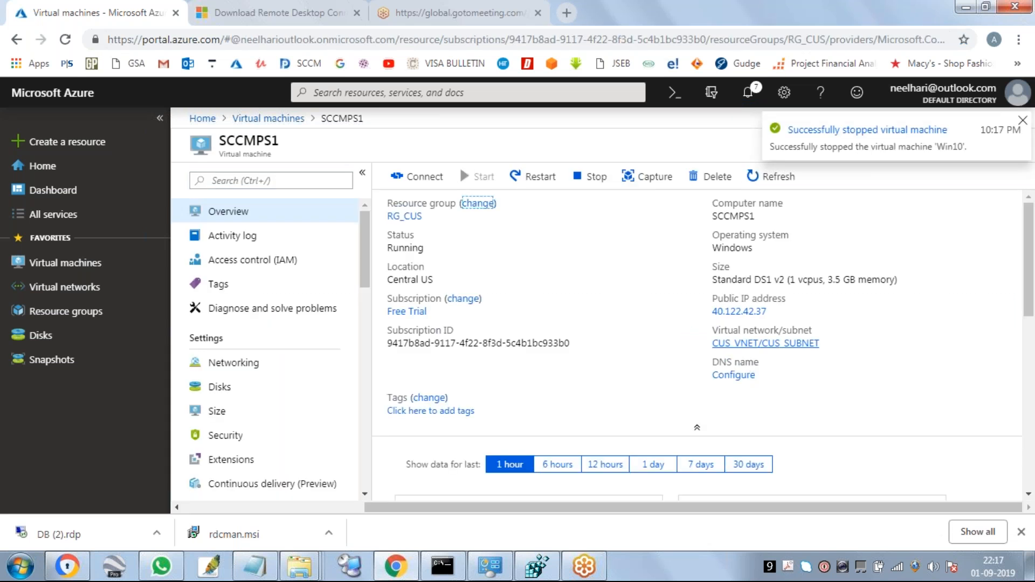
mouse_move(602, 581)
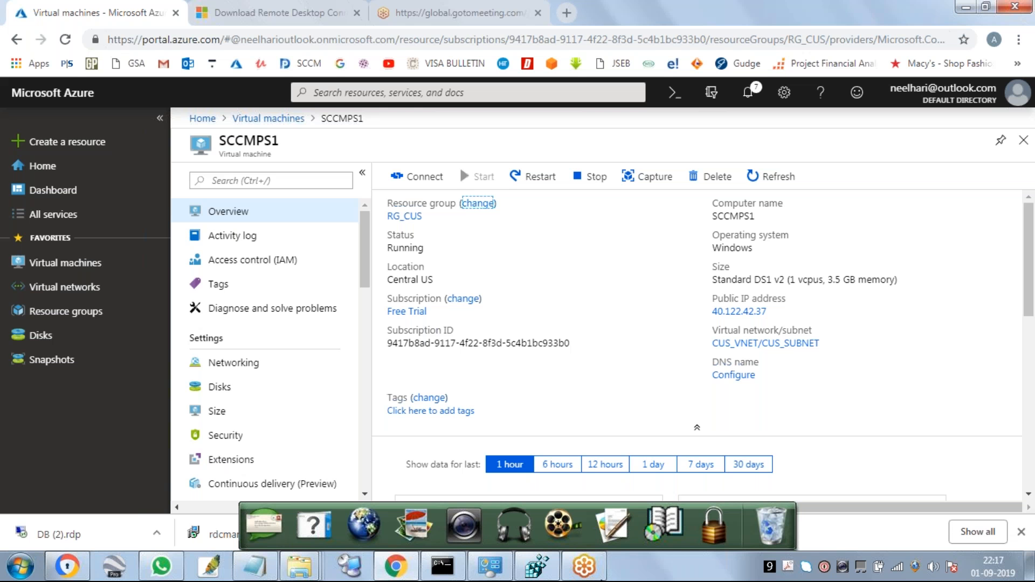
left_click(598, 349)
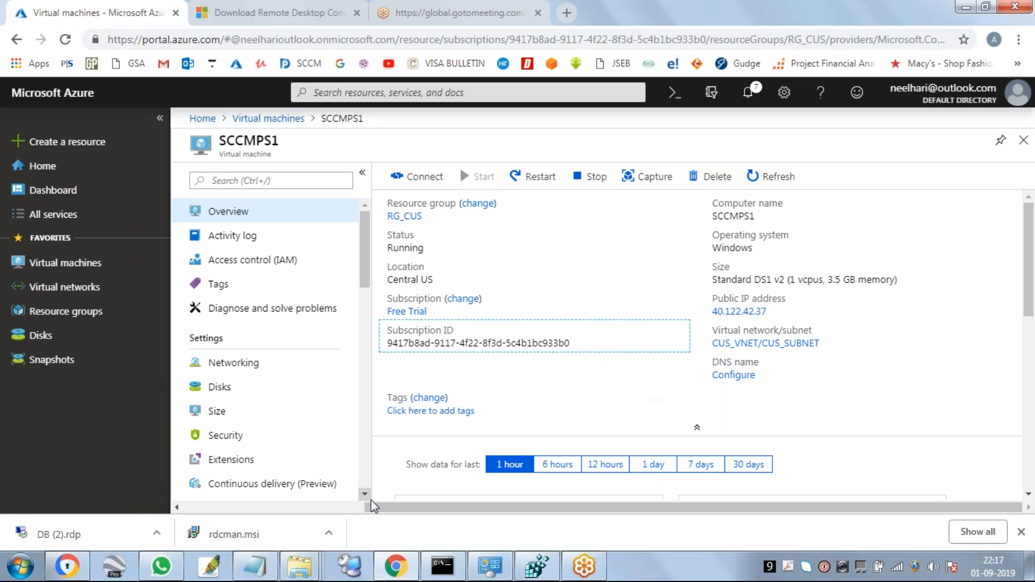
- Switch to the SCCM Trg note in Notepad to read the user name and password for the virtual machines
left_click(297, 566)
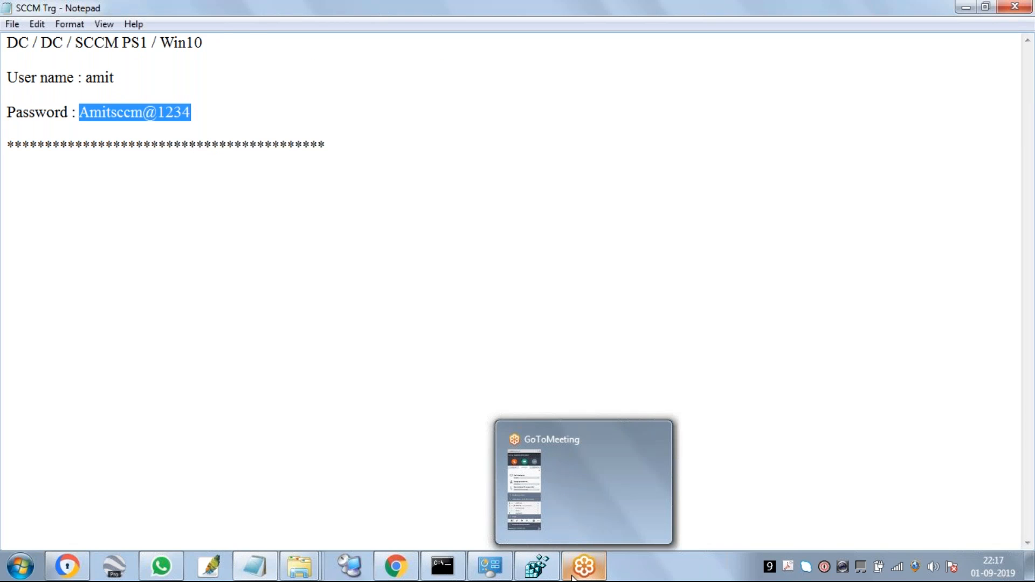
left_click(631, 257)
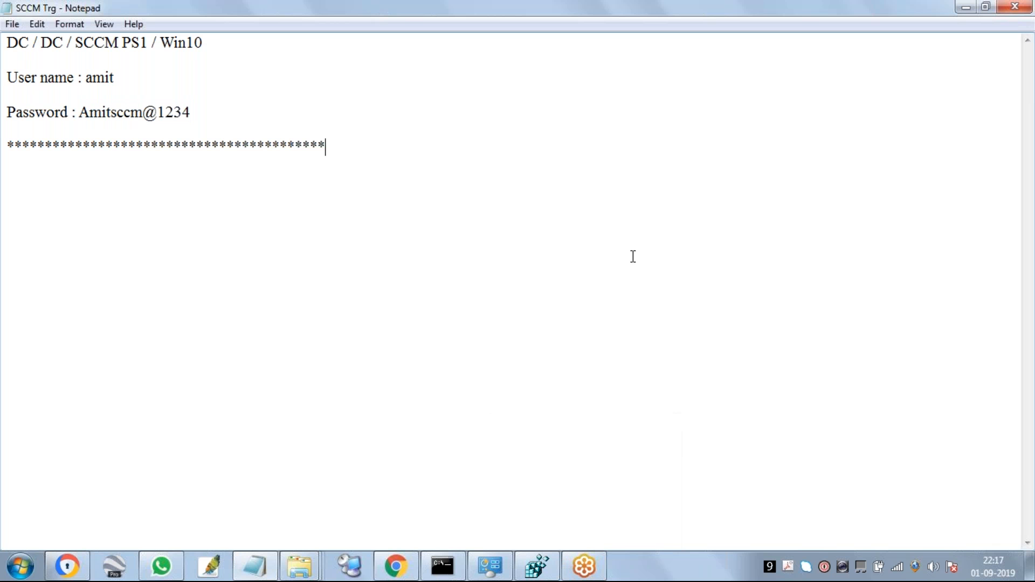
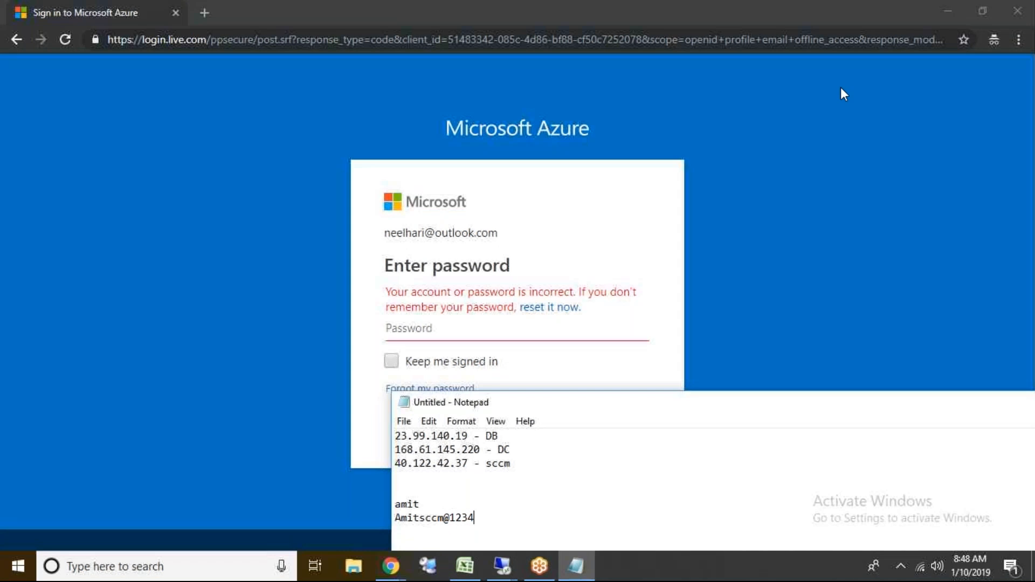
- Launch Remote Desktop Connection with the mstsc run command
left_click(969, 18)
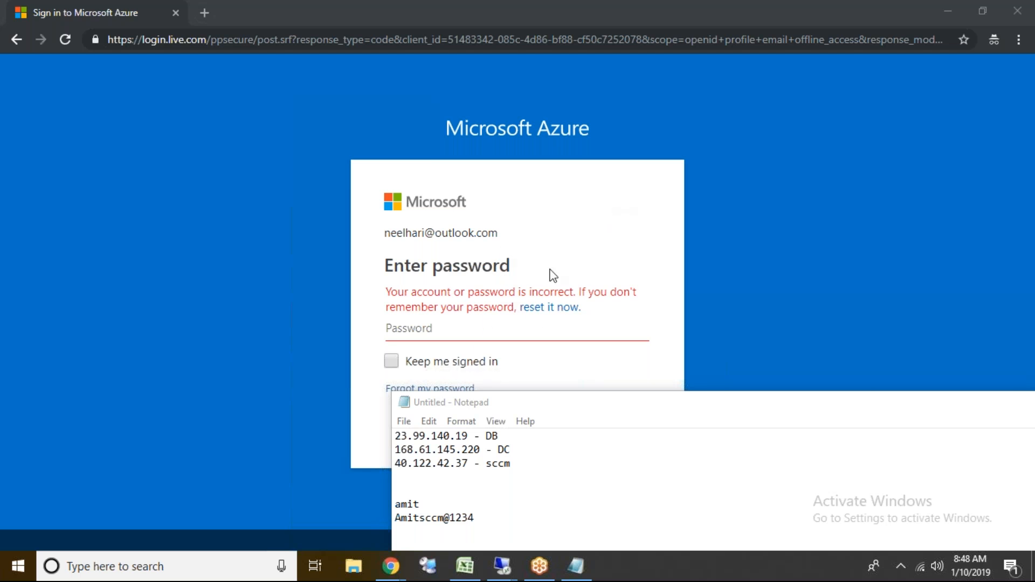
left_click(501, 338)
right_click(18, 566)
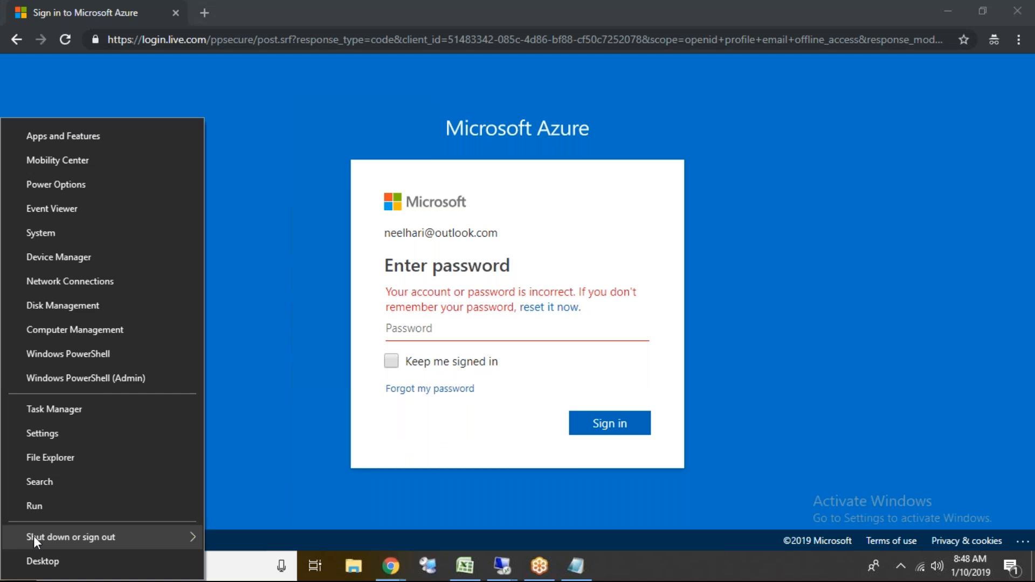
left_click(53, 515)
type("m")
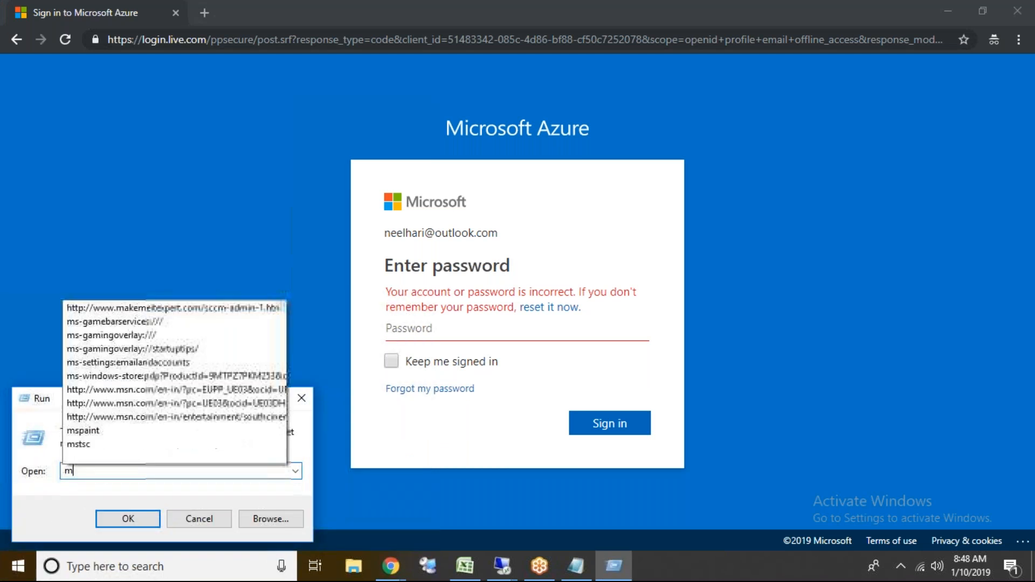
type("stsc")
key("Return")
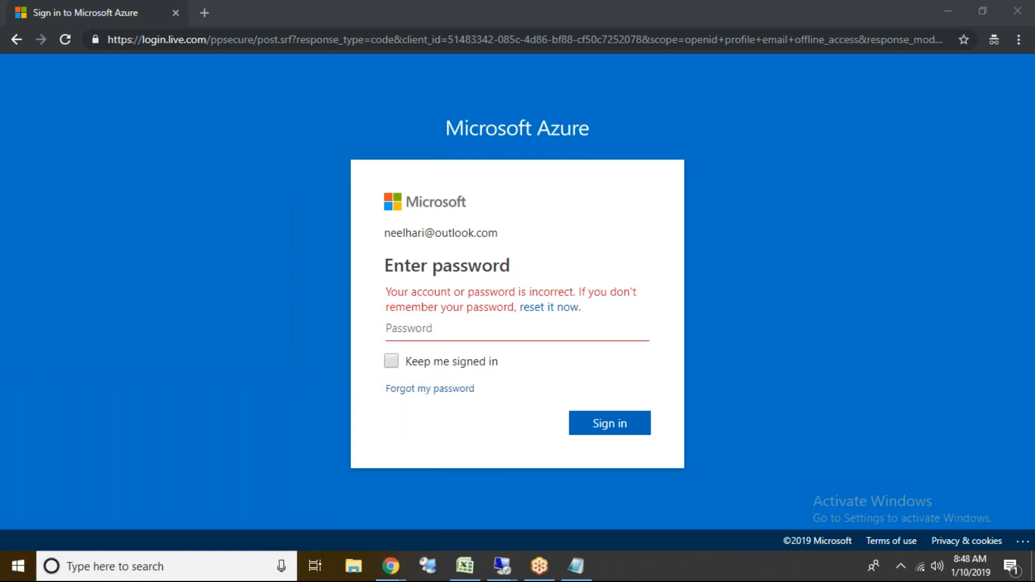
- Copy the DB machine's address 23.99.140.19 from the Notepad note and start a Remote Desktop connection to it
left_click(576, 566)
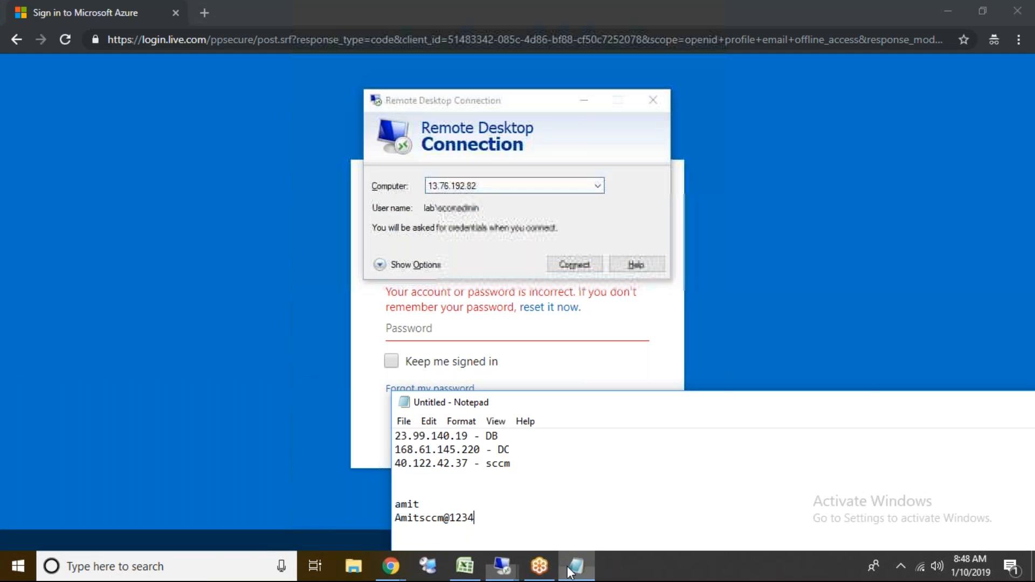
left_click_drag(468, 435, 366, 438)
key("ctrl+c")
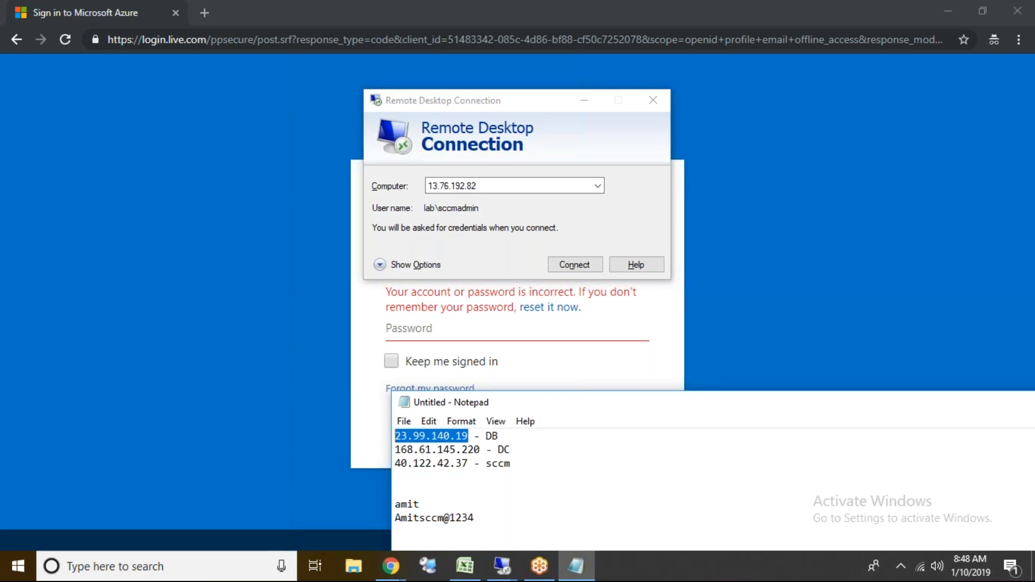
double_click(512, 185)
key("ctrl+v")
left_click(579, 264)
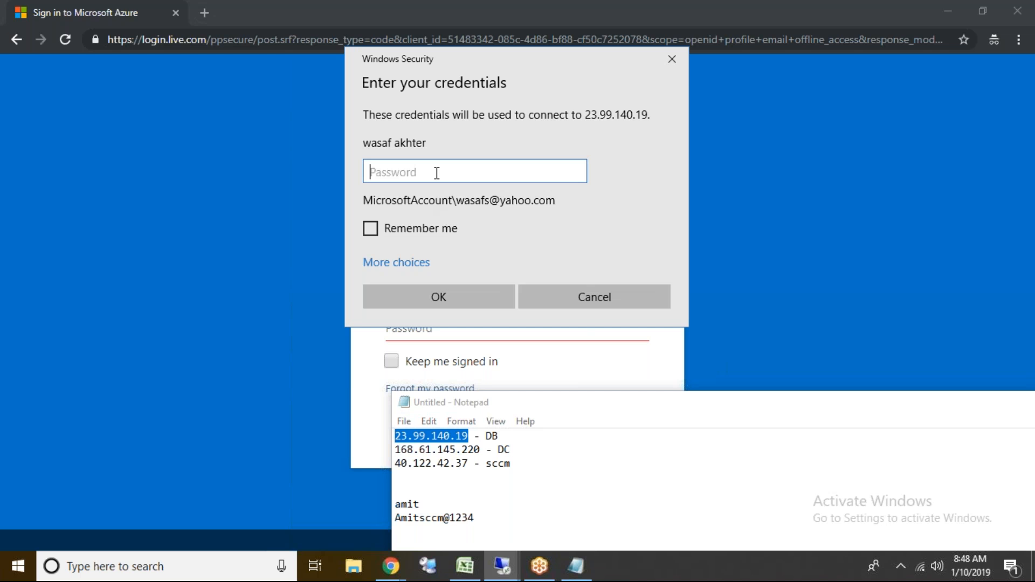
- Sign in to DB using a different account with the noted user name and password, and accept its certificate without being asked again
left_click(425, 263)
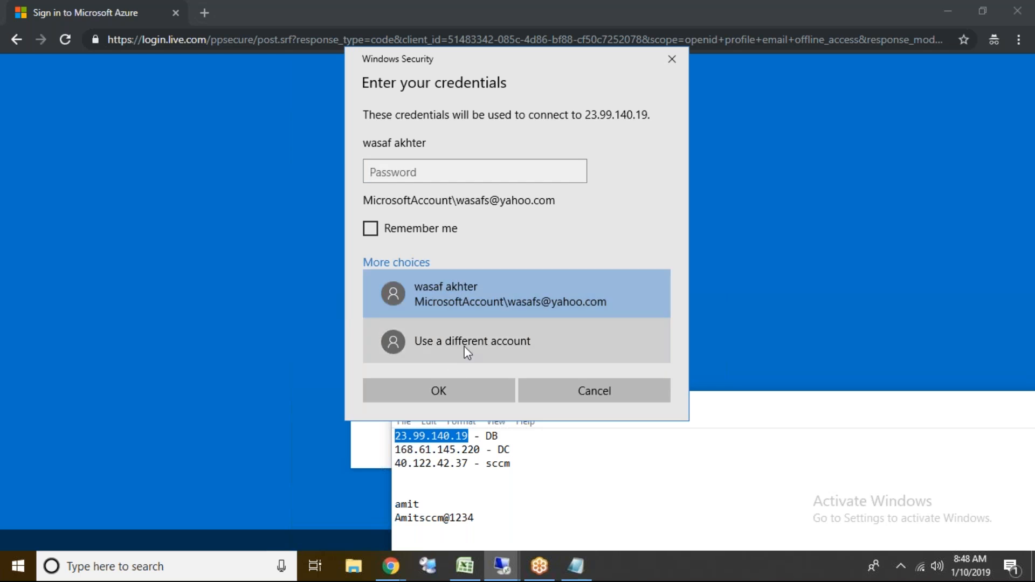
left_click(468, 348)
left_click(423, 504)
left_click_drag(420, 504, 394, 504)
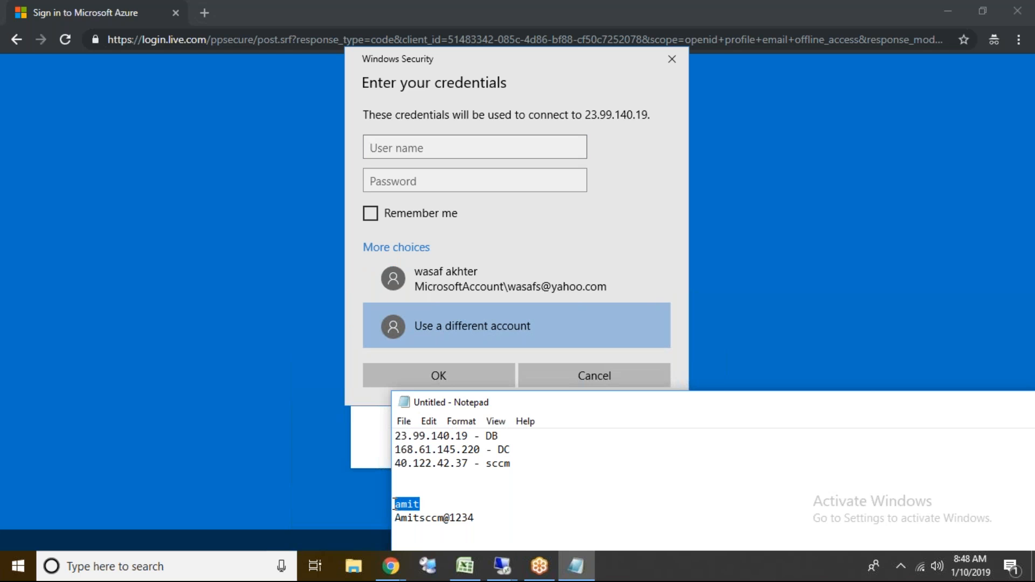
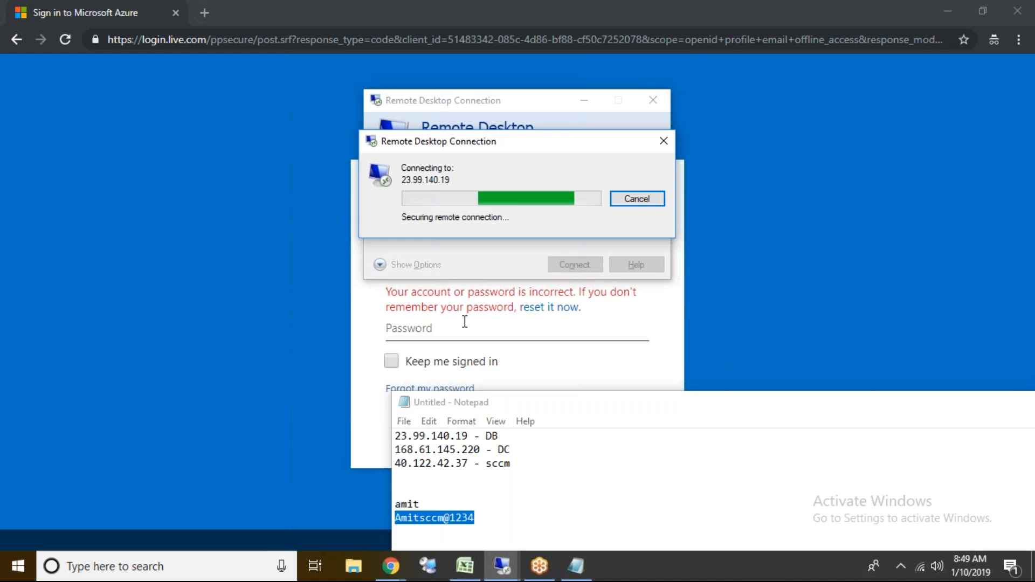
left_click(383, 288)
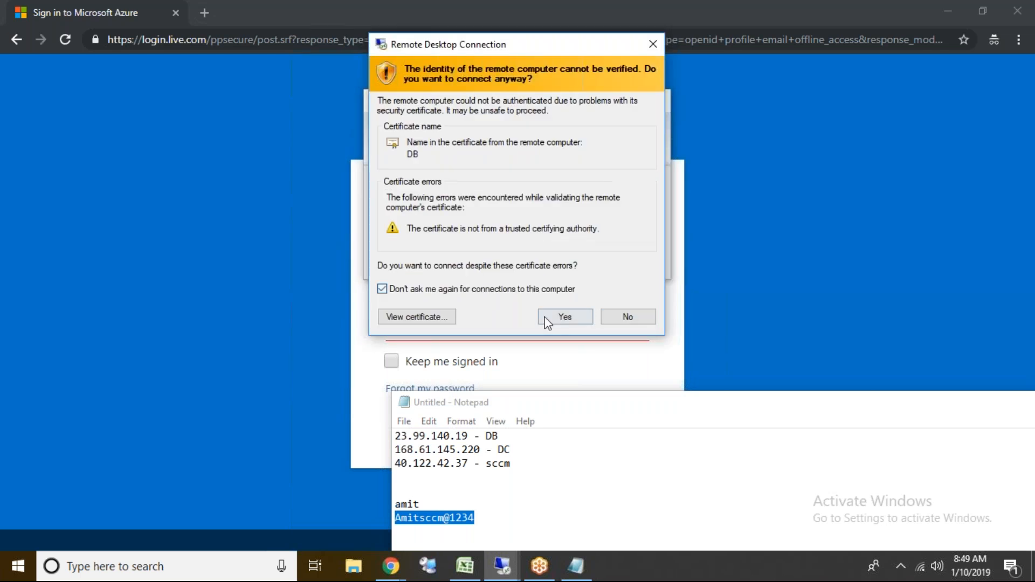
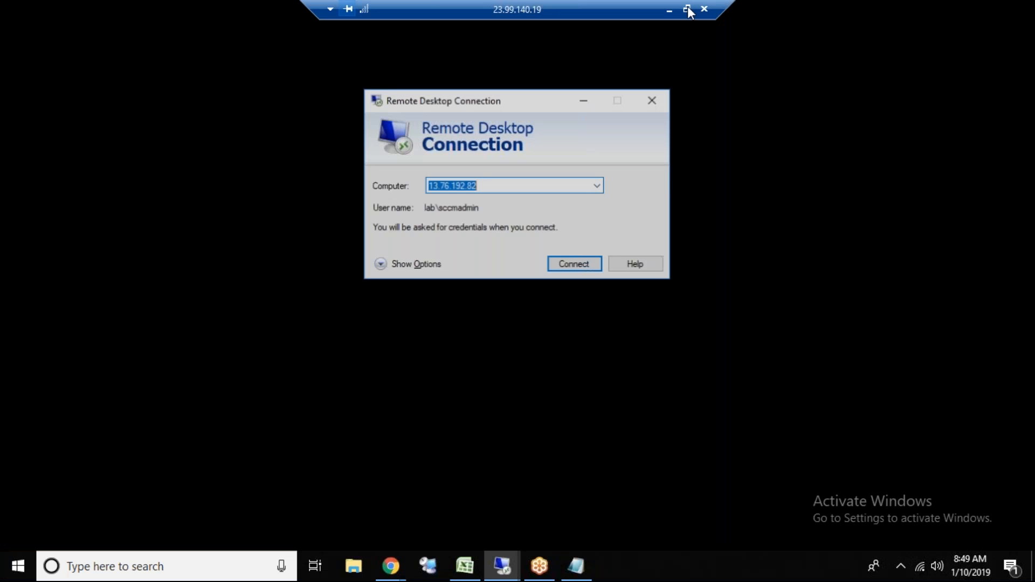
- Connect to the DC machine at 168.61.145.220 using the address, user name and password from the note, and accept its certificate
left_click(668, 9)
left_click(481, 449)
left_click_drag(481, 450, 395, 450)
key("ctrl+c")
left_click(474, 189)
key("ctrl+v")
left_click(566, 266)
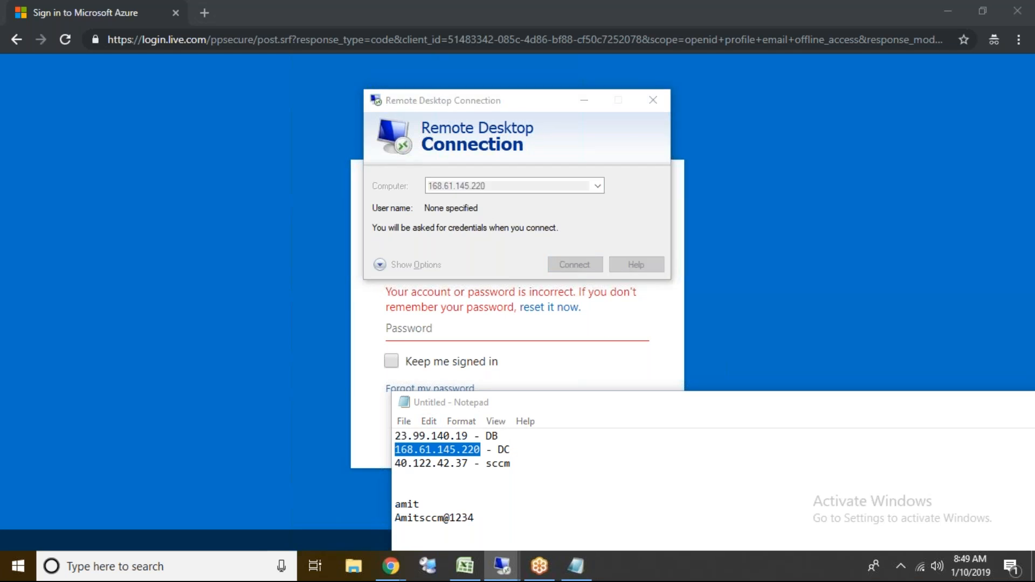
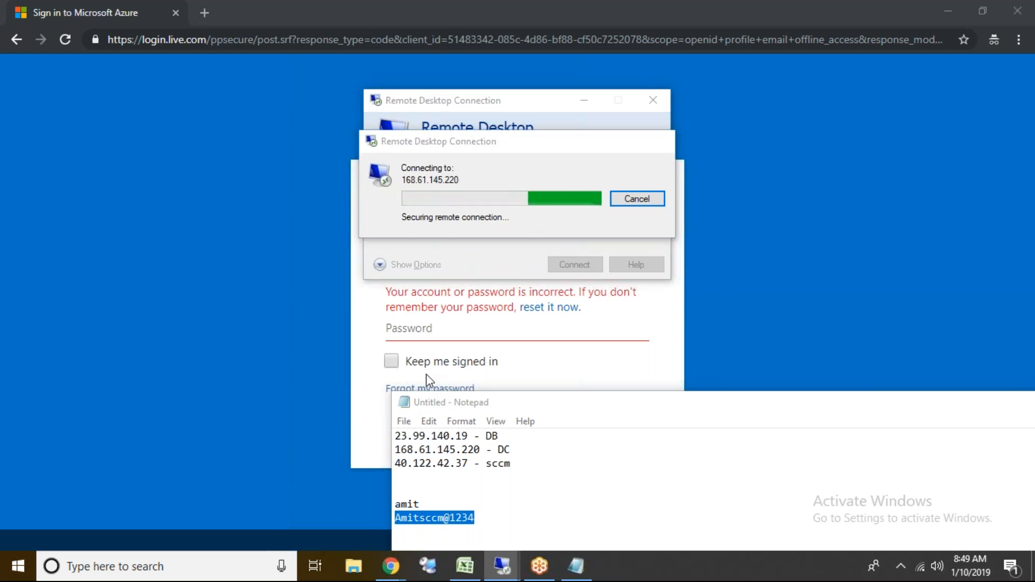
left_click(565, 318)
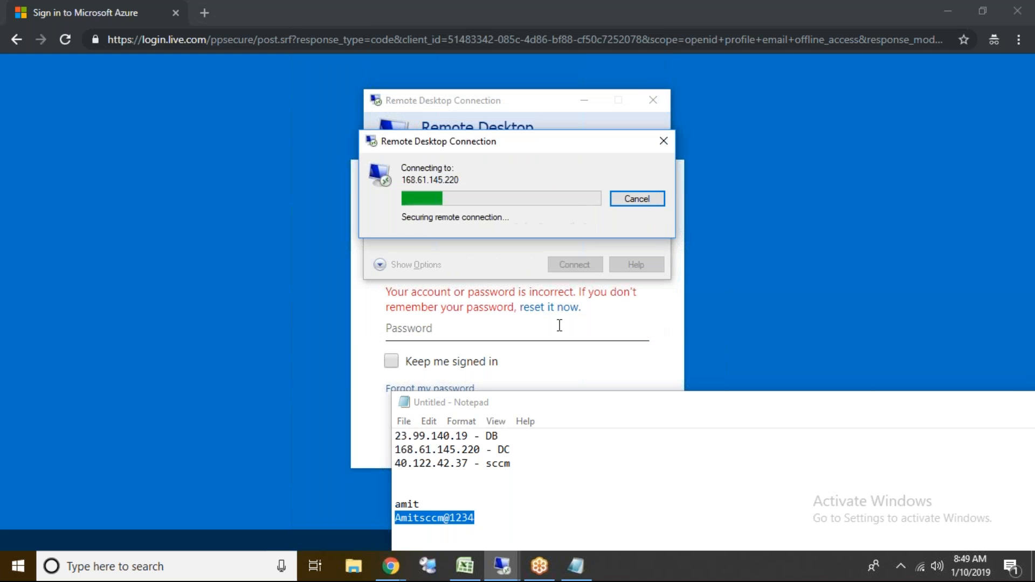
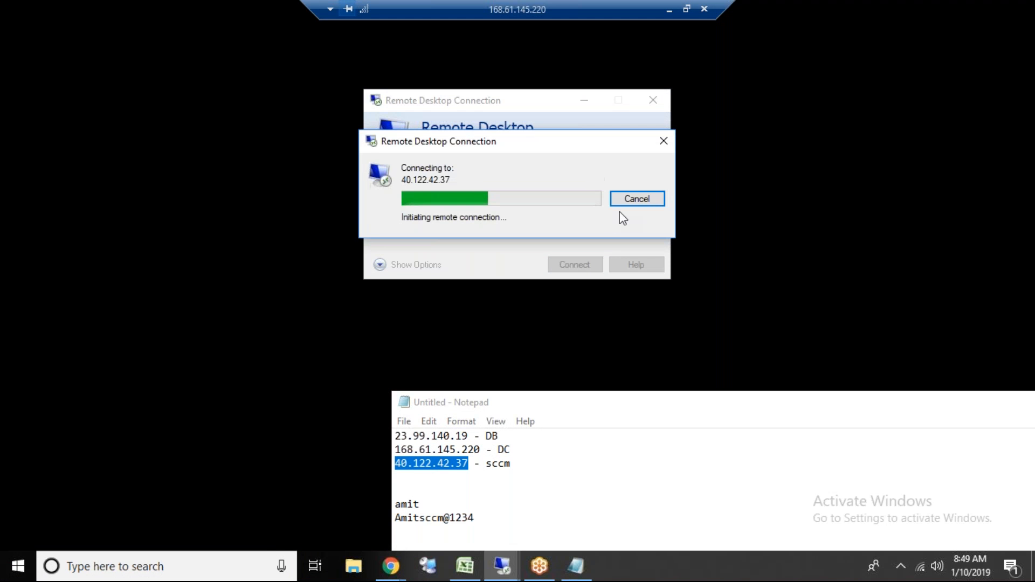
- Retry the Remote Desktop connection to the SCCM machine at 40.122.42.37, and close the connection dialog
left_click(637, 199)
left_click(575, 265)
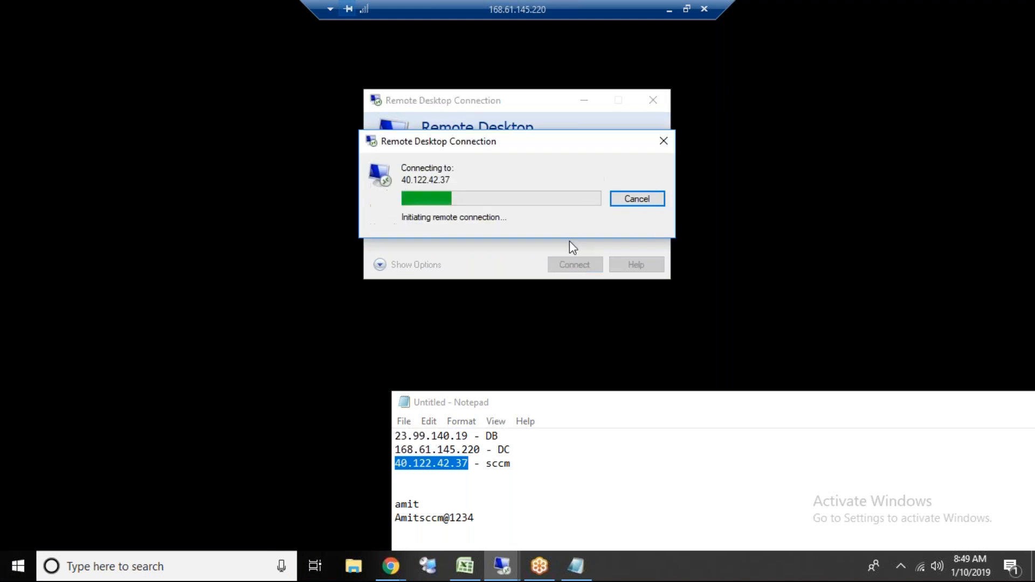
left_click(670, 141)
left_click(652, 100)
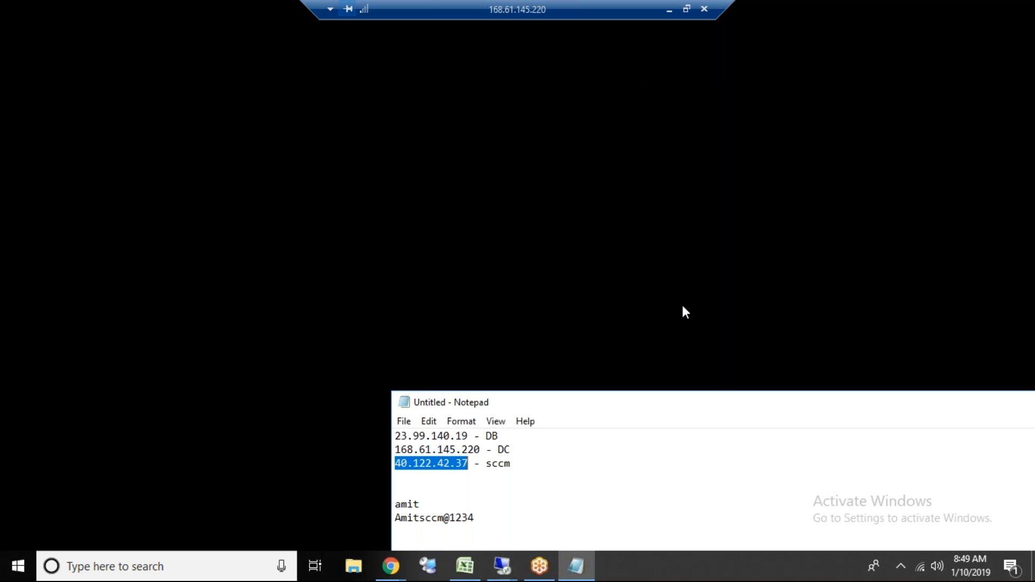
- Put the Notepad note and the leftover Remote Desktop Connection dialog away, and show the 168.61.145.220 session in a window
left_click_drag(988, 412, 705, 239)
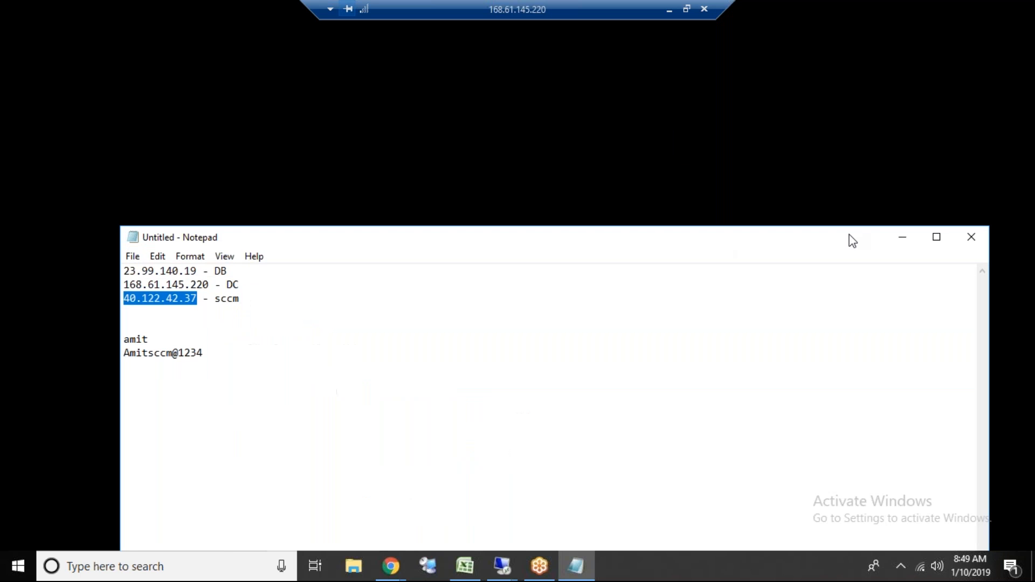
left_click(892, 236)
left_click(686, 9)
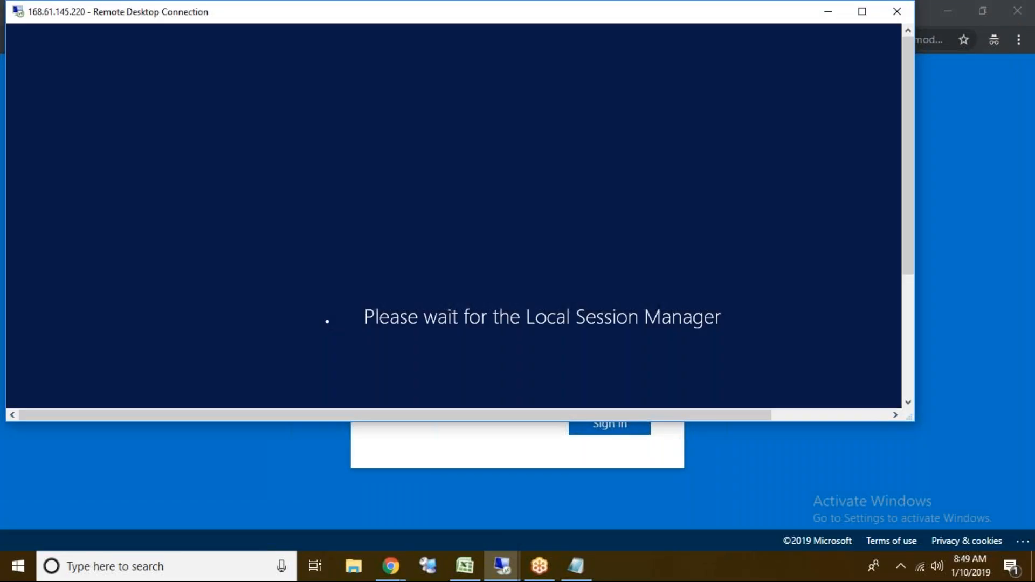
left_click(502, 566)
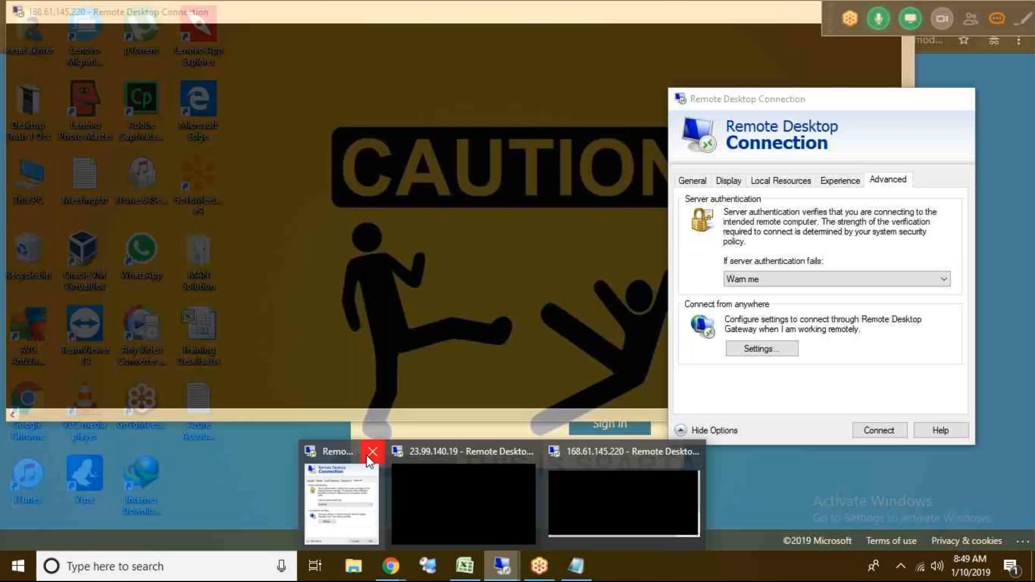
left_click(372, 452)
- In the DB session at 23.99.140.19, allow network discovery and show the Local Server properties before minimizing the session
left_click(408, 494)
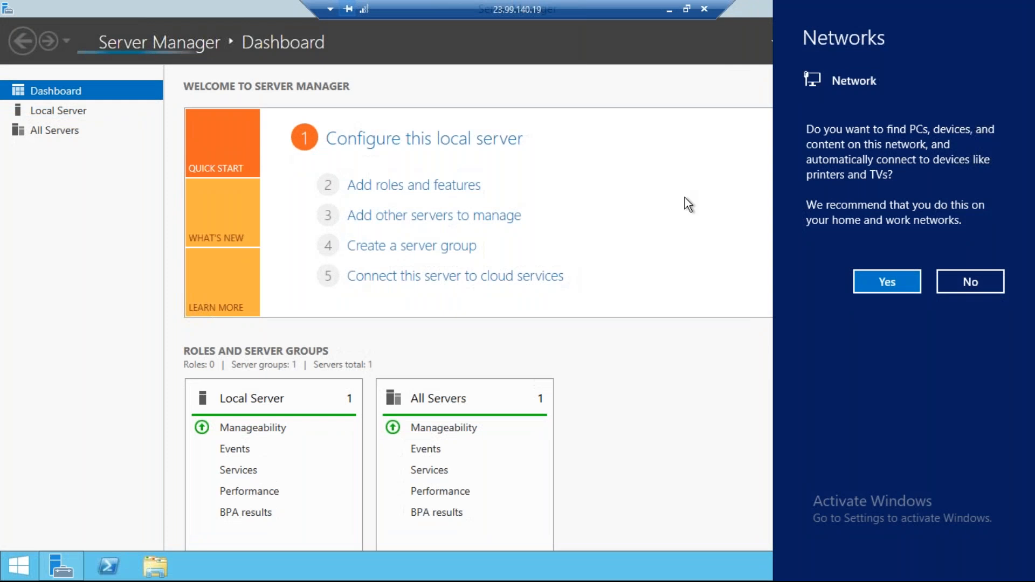
left_click(884, 282)
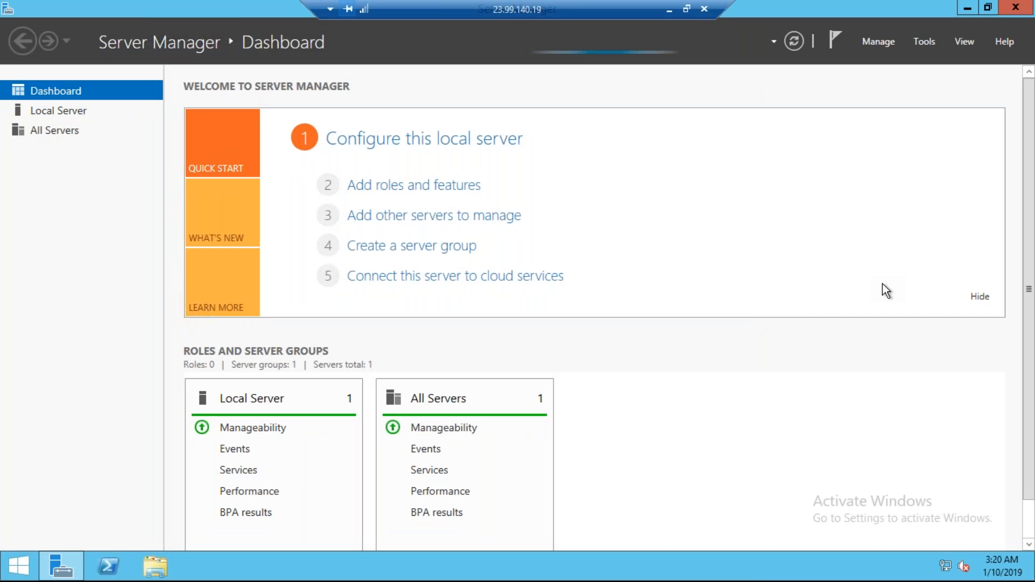
left_click(58, 112)
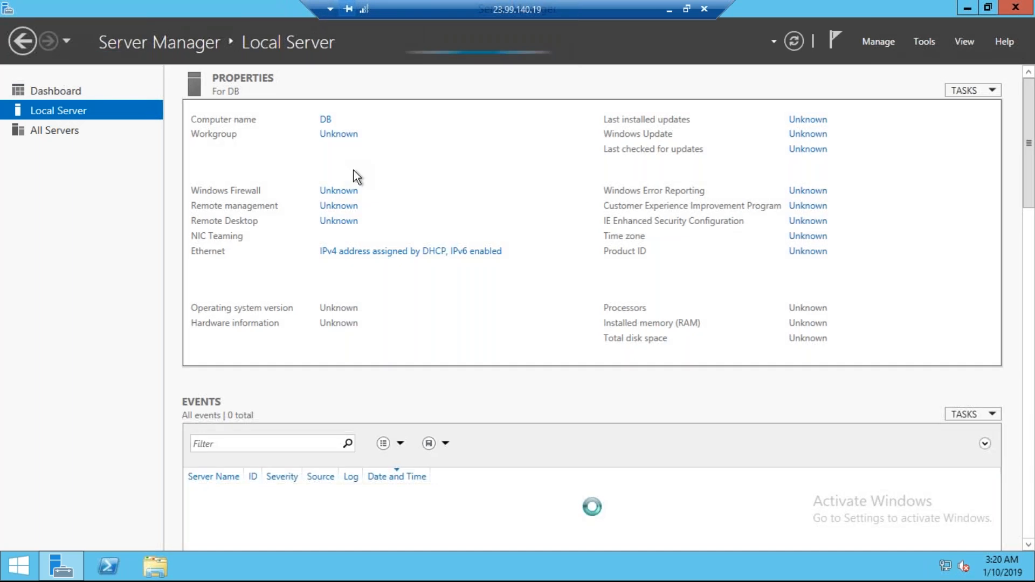
left_click(670, 11)
- Show the 168.61.145.220 session in full screen, dismiss the Networks prompt, and open DC's Local Server properties
mouse_move(501, 564)
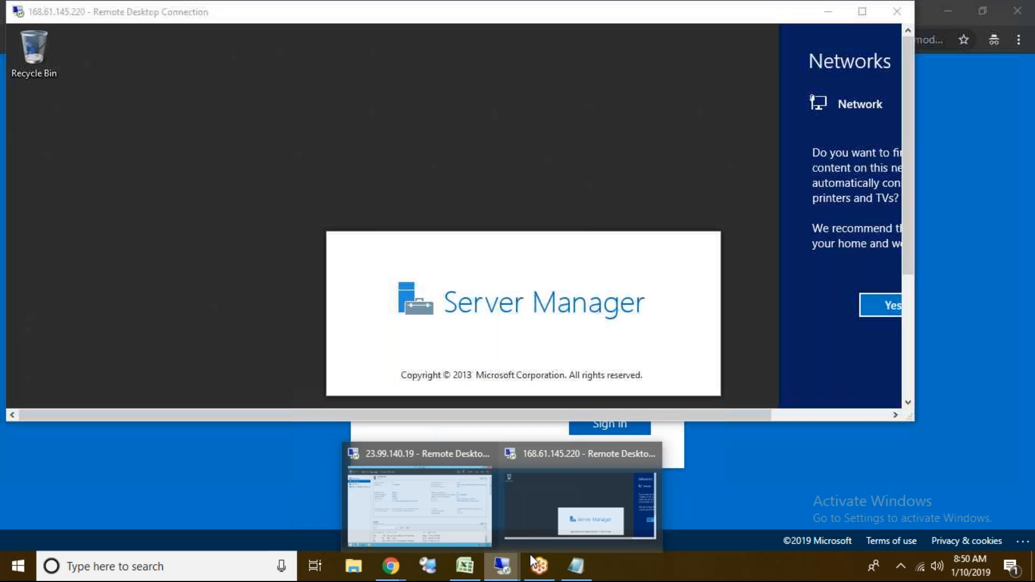
left_click(586, 521)
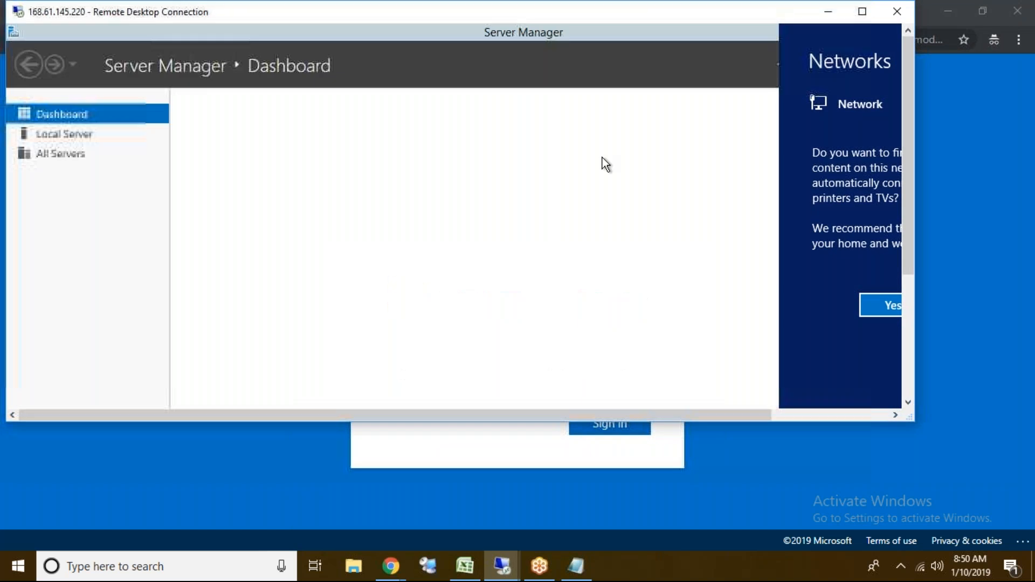
double_click(681, 10)
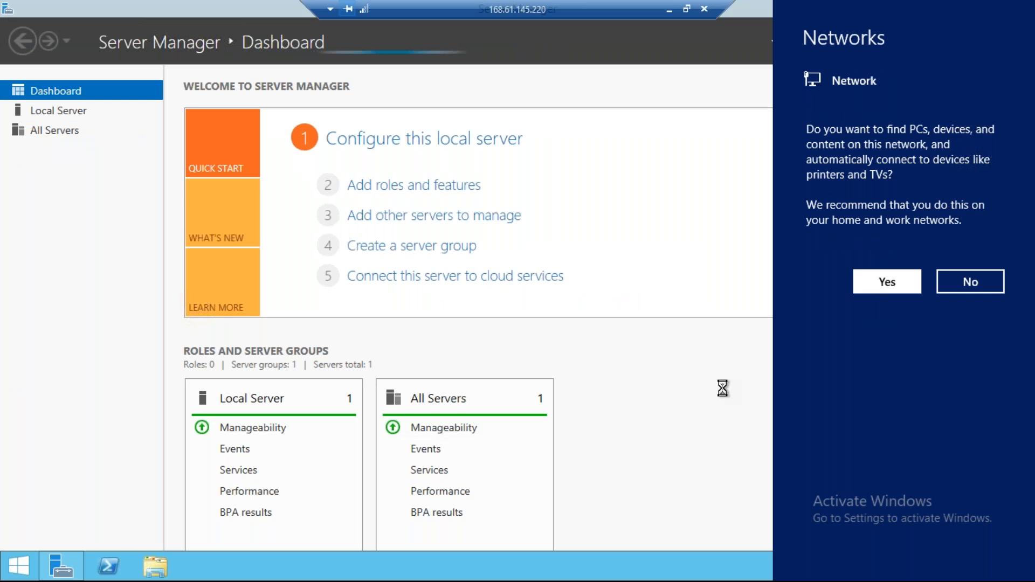
left_click(669, 447)
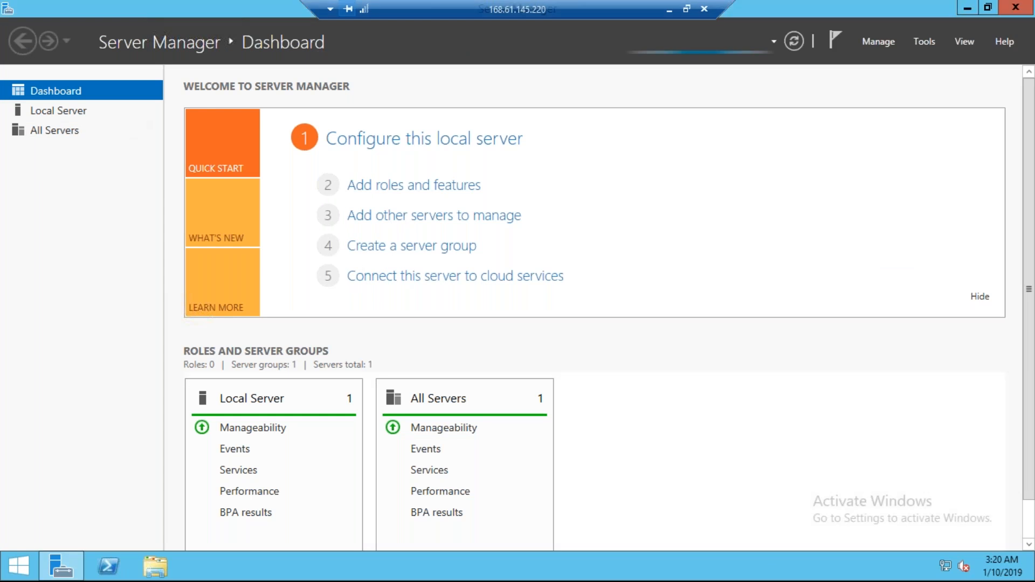
left_click(65, 113)
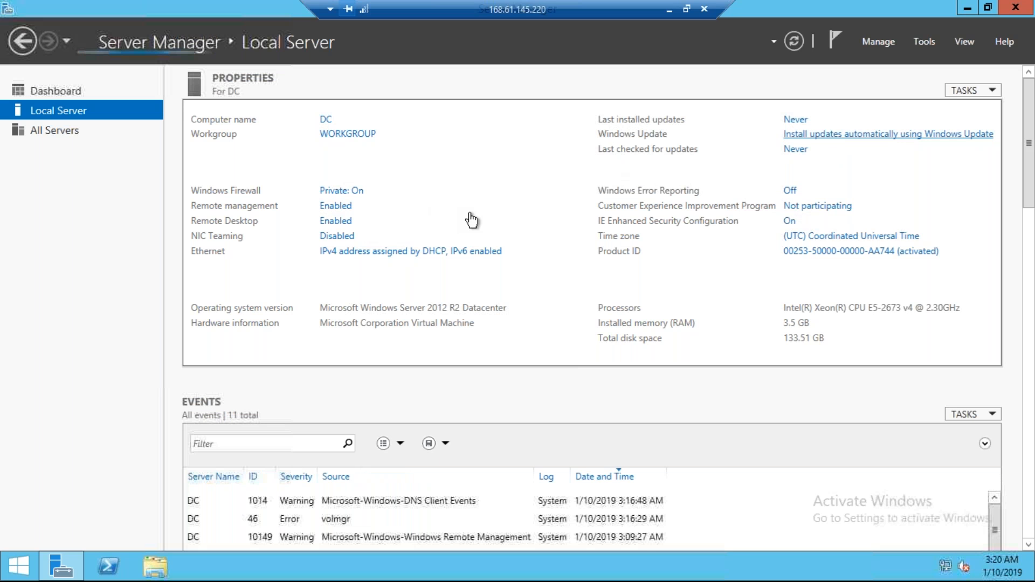
- Set Windows Update on DC to never check for updates, and close the Windows Update window
left_click(824, 134)
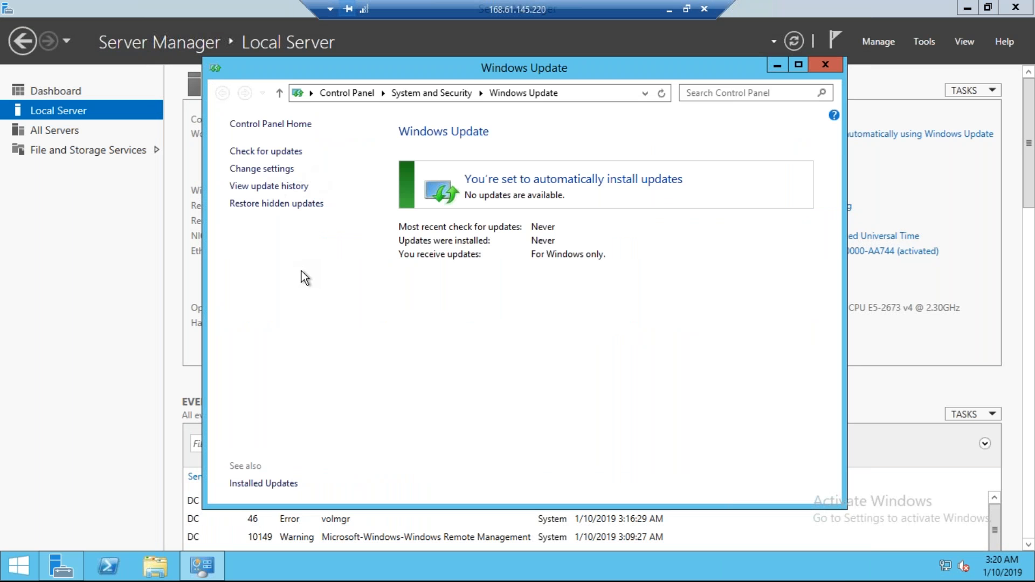
left_click(274, 171)
left_click(378, 210)
left_click(370, 263)
key("Return")
left_click(825, 64)
- Turn off IE Enhanced Security Configuration on DC
left_click(789, 220)
left_click(419, 262)
left_click(574, 427)
- Disable Internet Protocol Version 6 (TCP/IPv6) on DC's Ethernet adapter, and close Network Connections
left_click(337, 253)
right_click(290, 163)
left_click(344, 300)
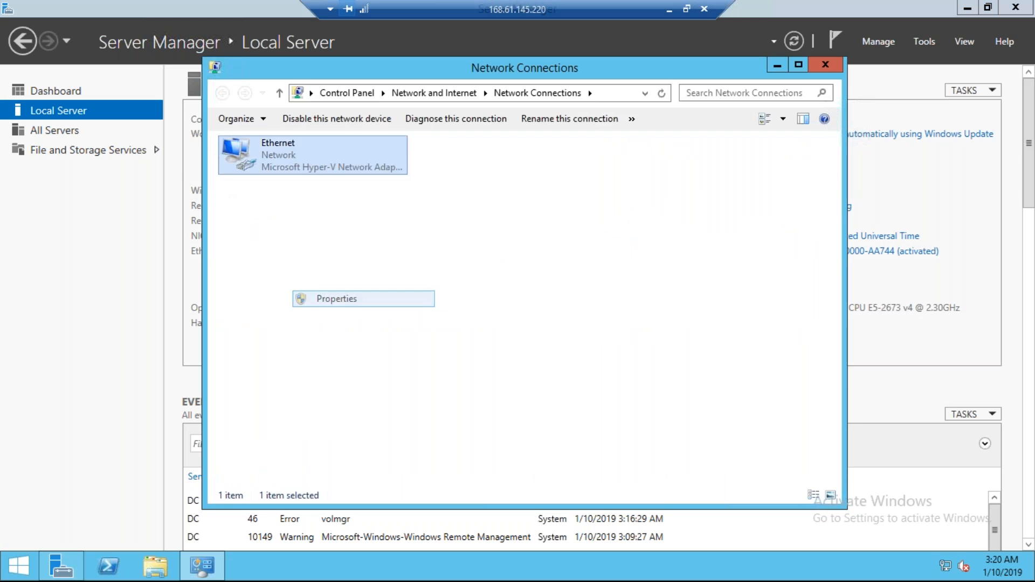
left_click(252, 331)
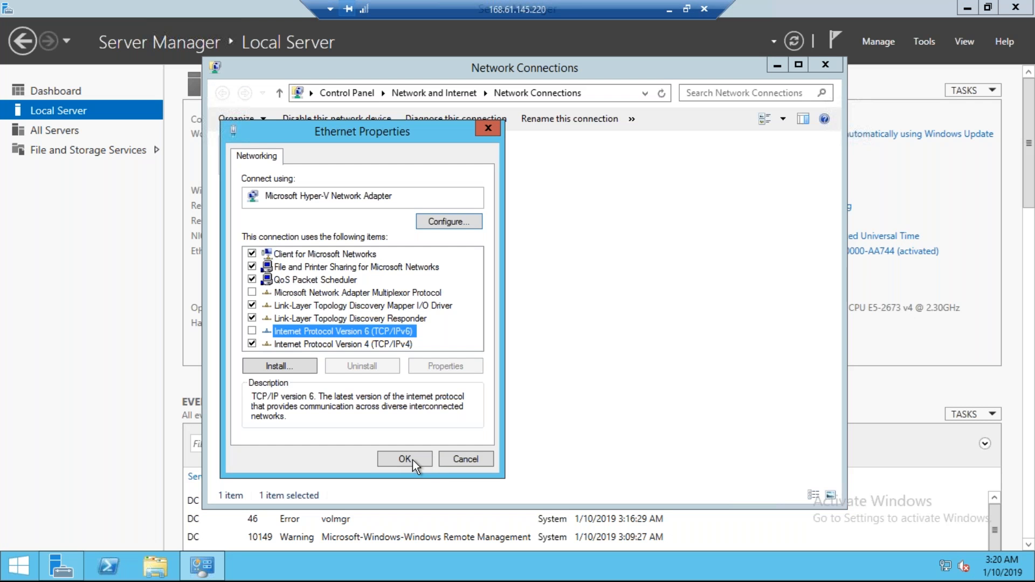
left_click(405, 459)
left_click(825, 65)
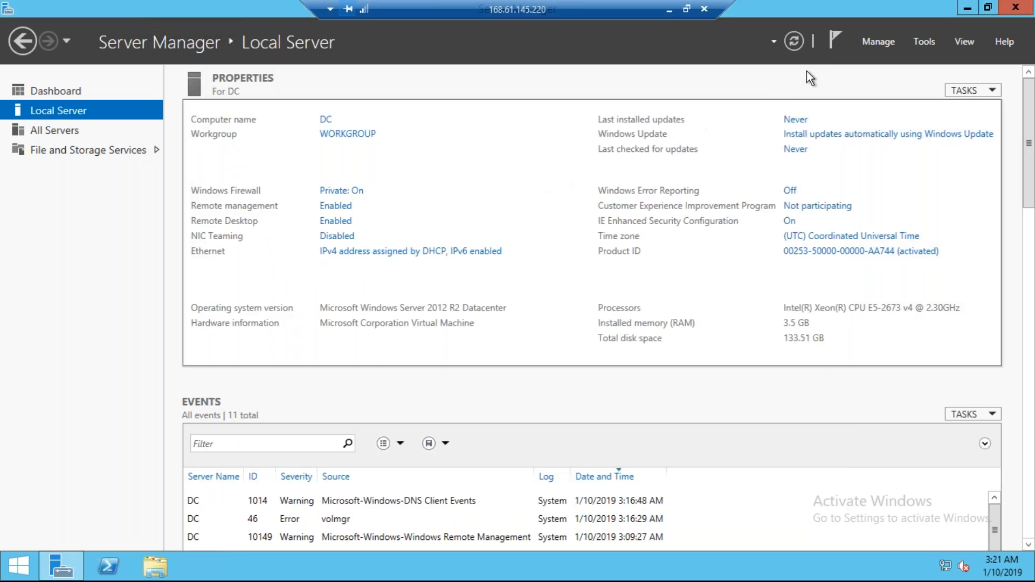
- Refresh DC's Local Server properties and start the Add Roles and Features Wizard
left_click(793, 41)
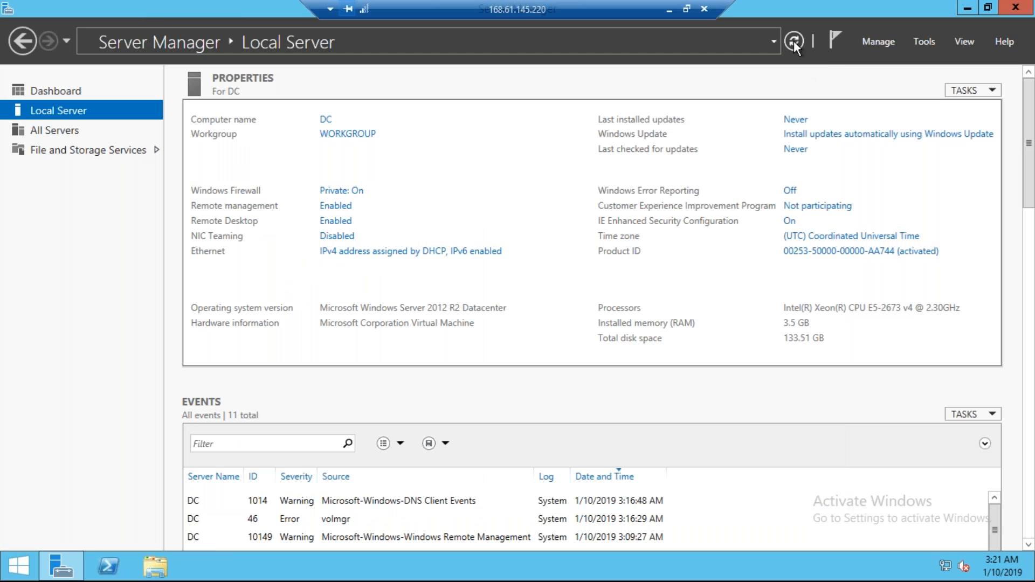
left_click(884, 42)
left_click(887, 61)
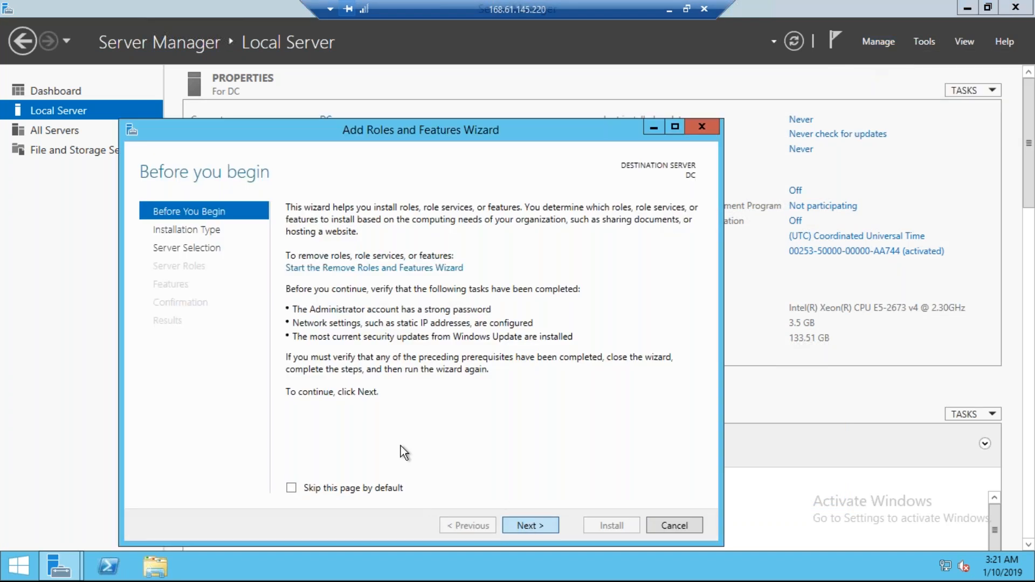
- Install the Active Directory Domain Services role on DC as a role-based installation, with its required features
left_click(527, 522)
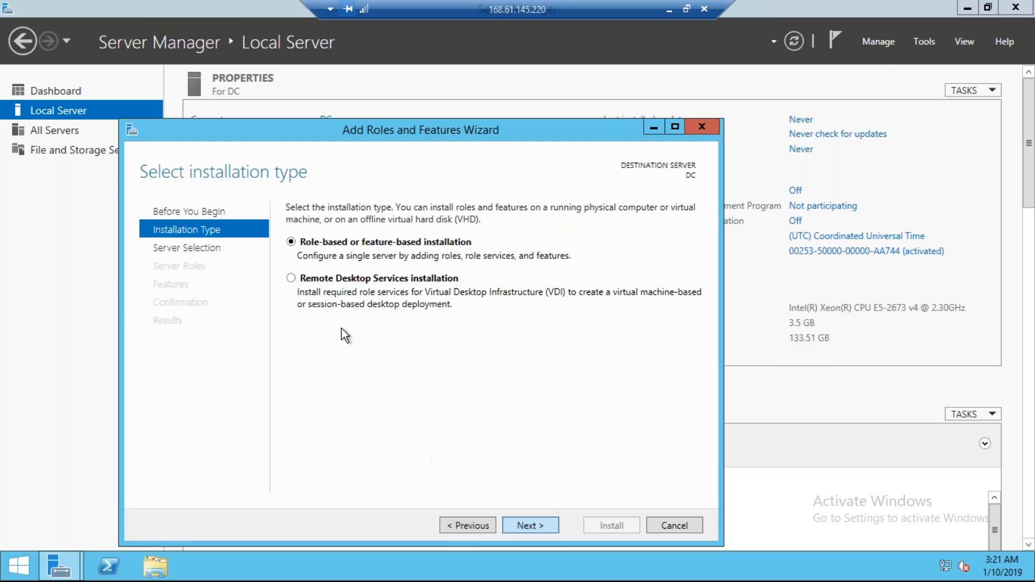
left_click(534, 521)
left_click(522, 522)
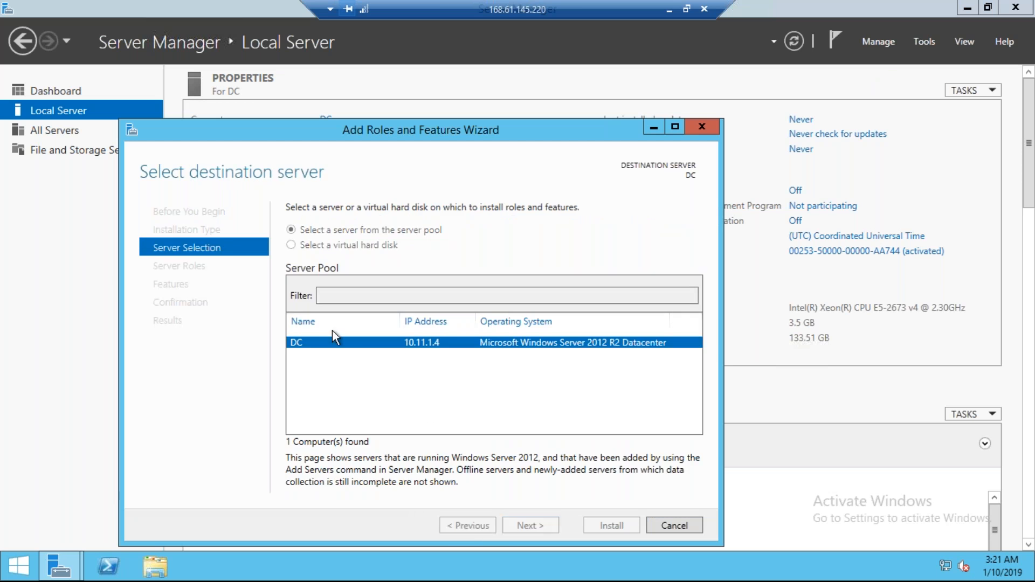
left_click(309, 273)
left_click(484, 465)
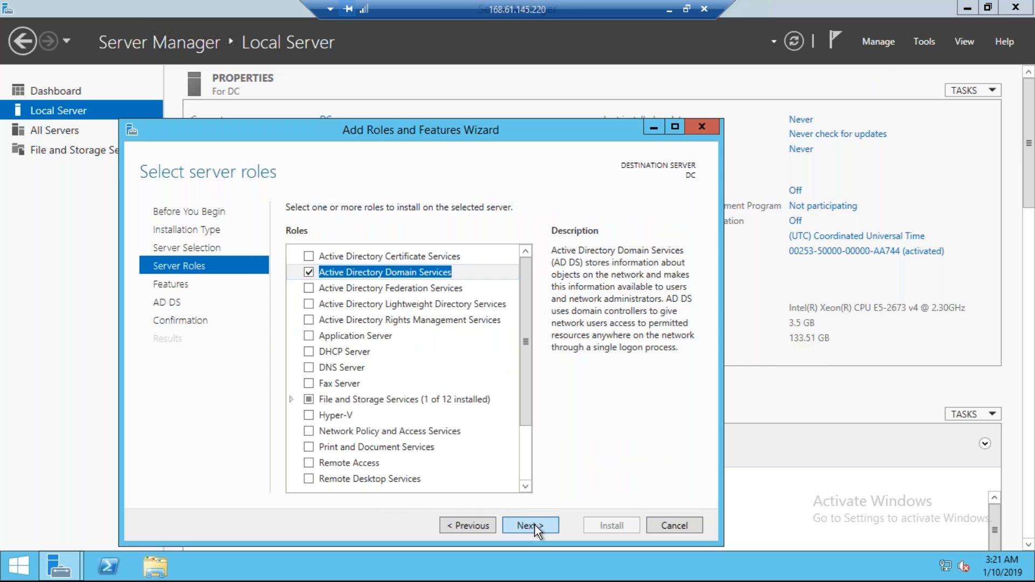
key("Return")
key("Return")
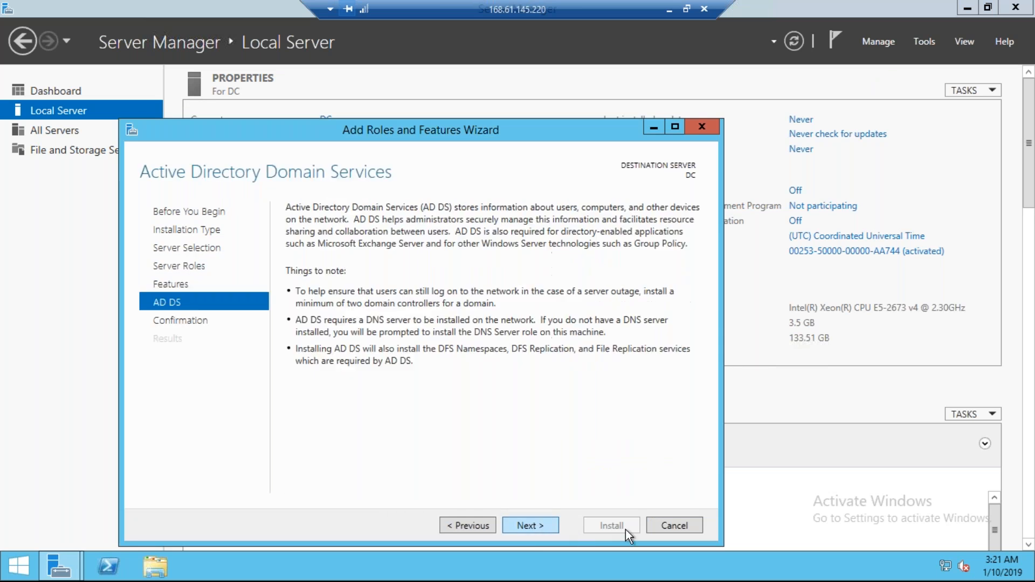
left_click(554, 526)
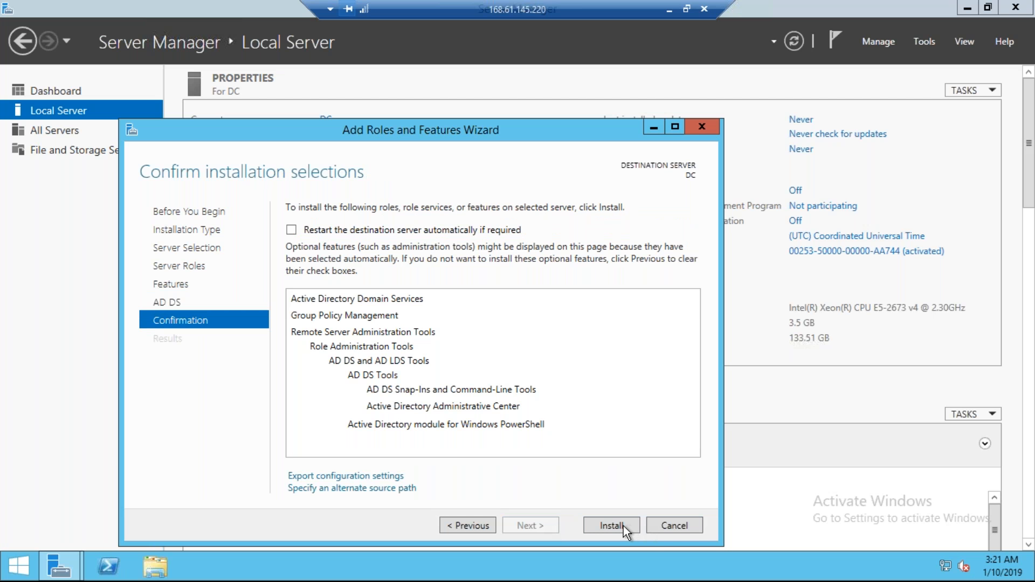
left_click(623, 526)
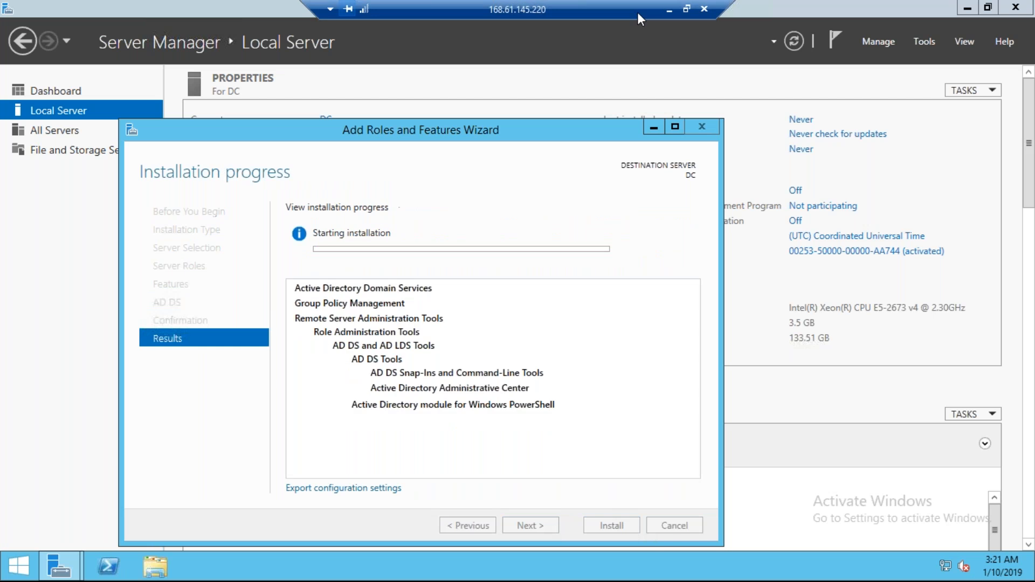
- Switch from DC to the DB server's Remote Desktop session
left_click(667, 10)
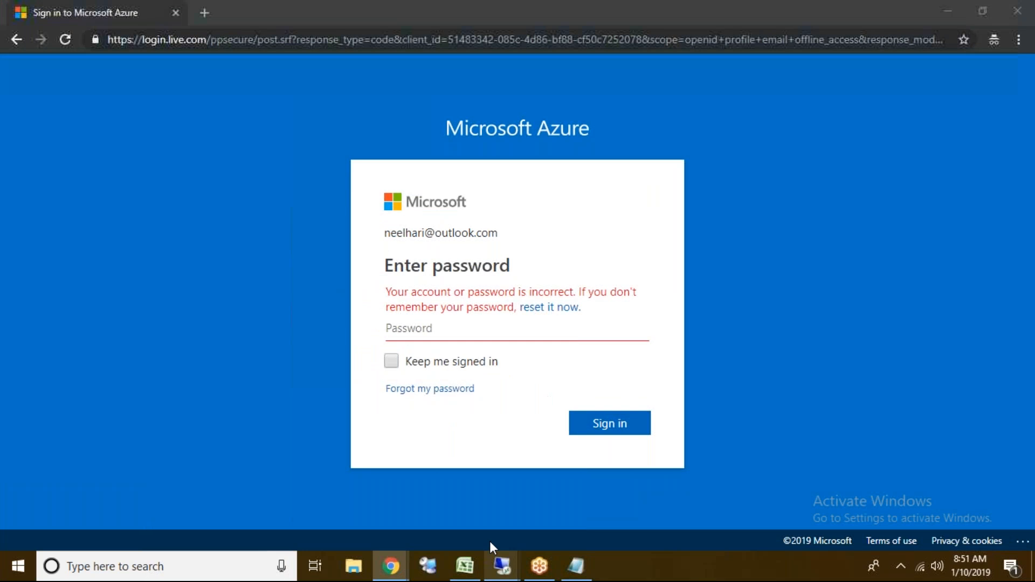
mouse_move(502, 565)
left_click(434, 503)
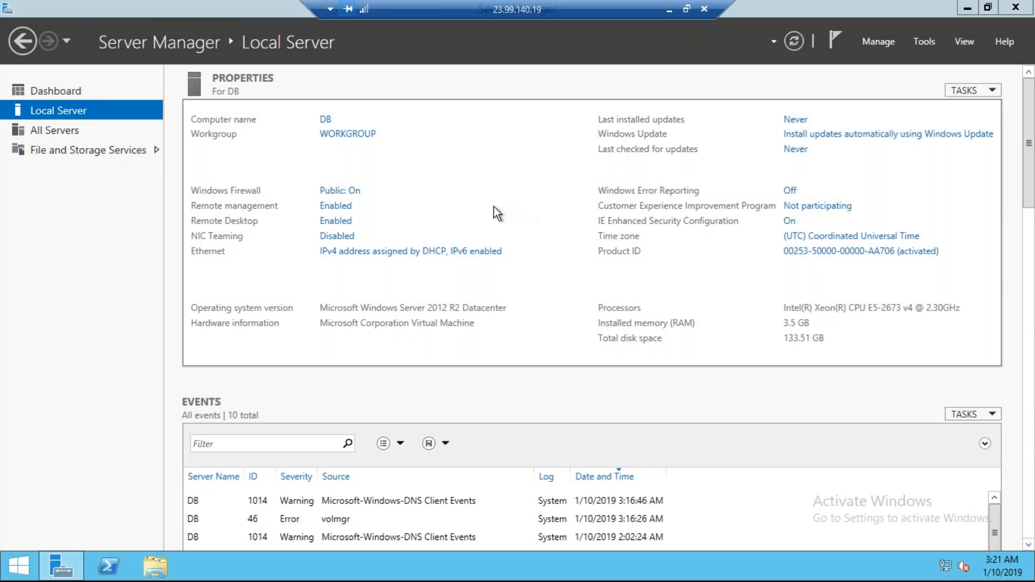
- Set Windows Update on DB to never check for updates, and turn off IE Enhanced Security Configuration
left_click(247, 170)
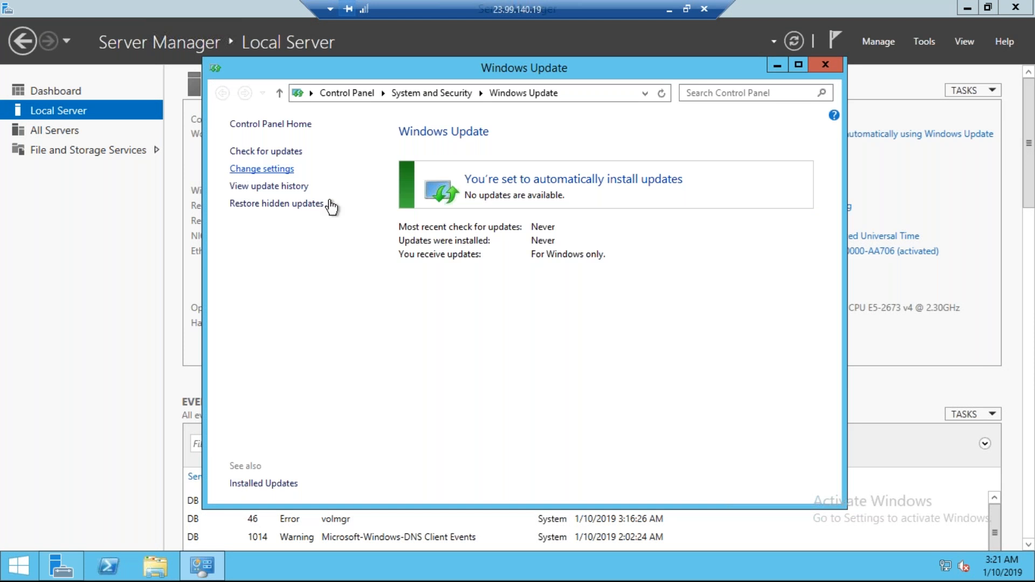
left_click(400, 210)
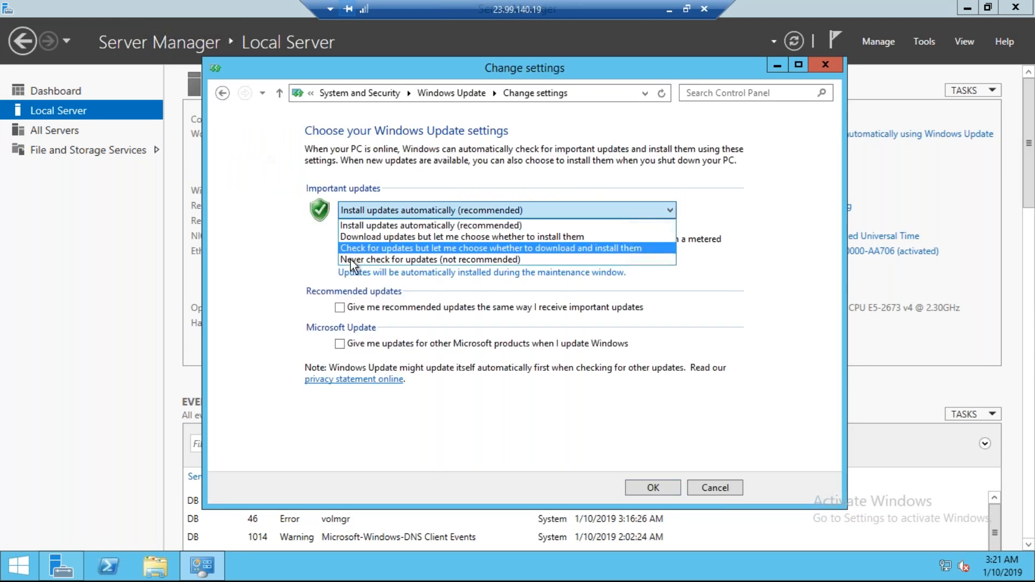
left_click(353, 261)
left_click(654, 487)
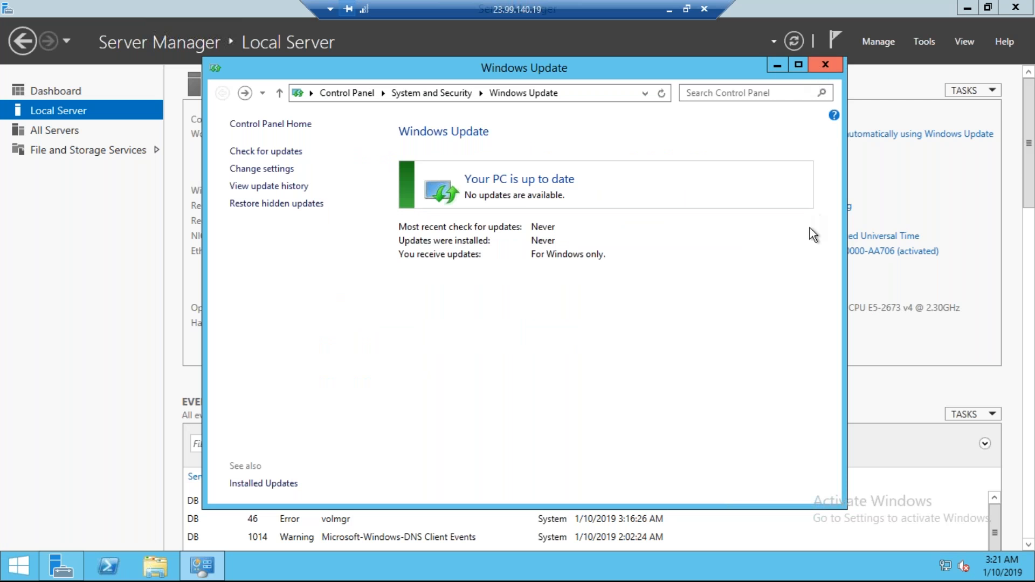
key("alt+F4")
left_click(789, 221)
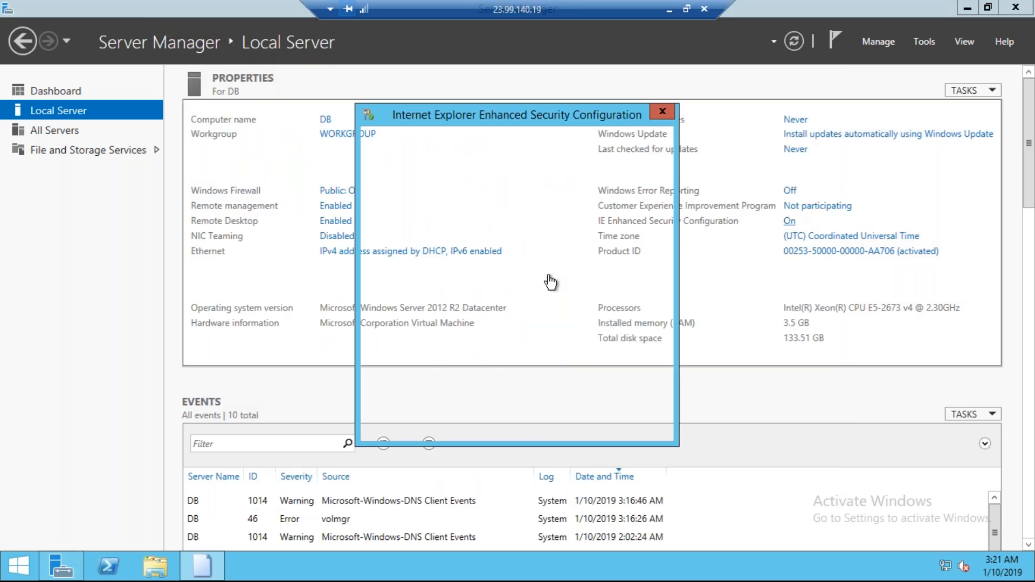
left_click(568, 427)
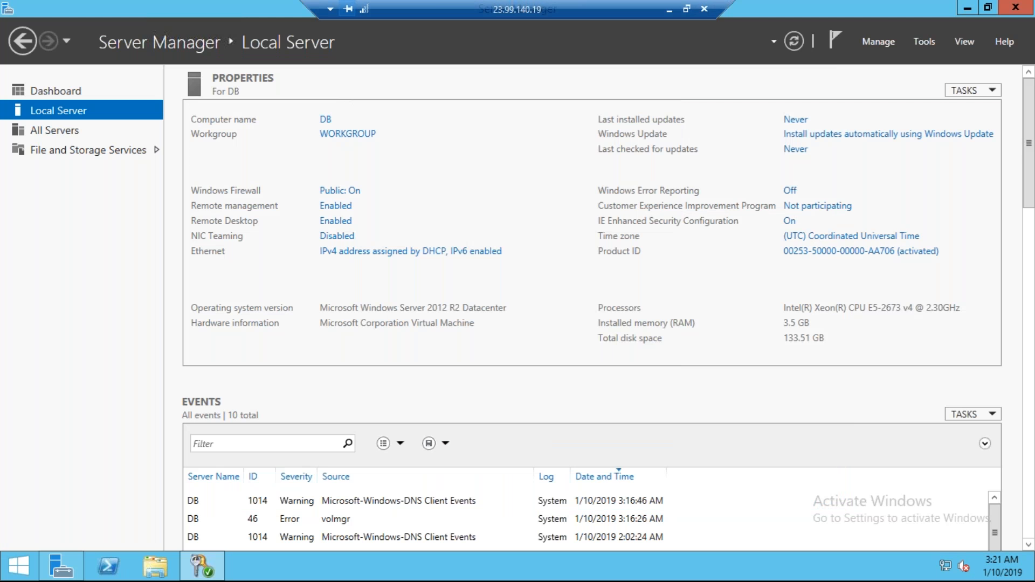
- Disable Internet Protocol Version 6 (TCP/IPv6) on DB's Ethernet adapter and refresh the Local Server properties
left_click(345, 252)
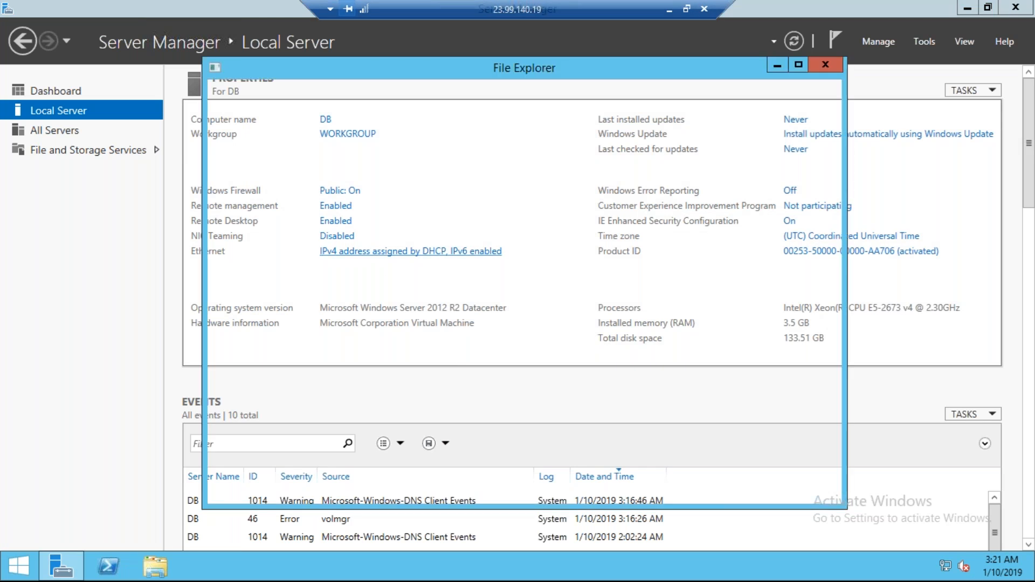
right_click(322, 162)
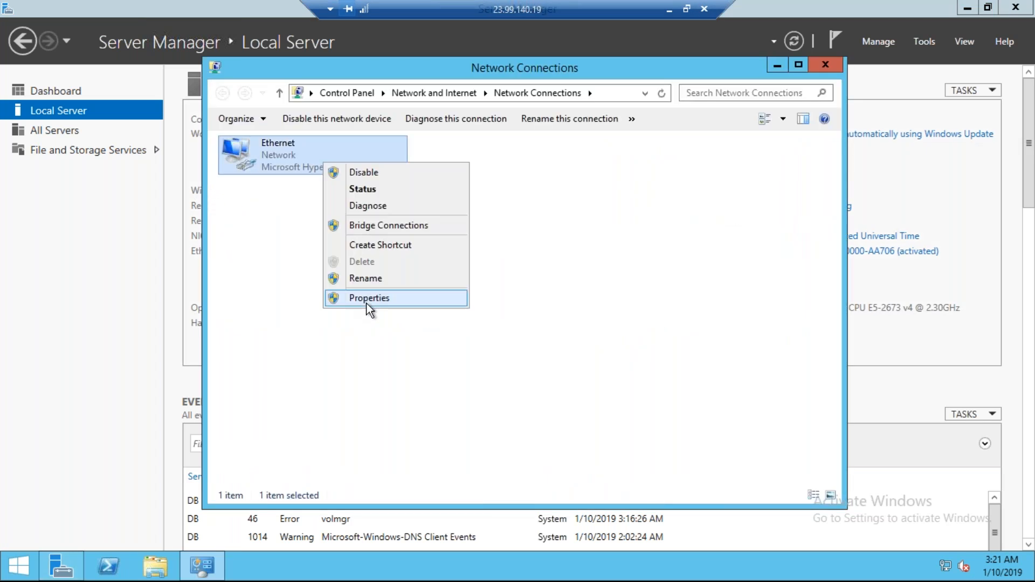
left_click(367, 300)
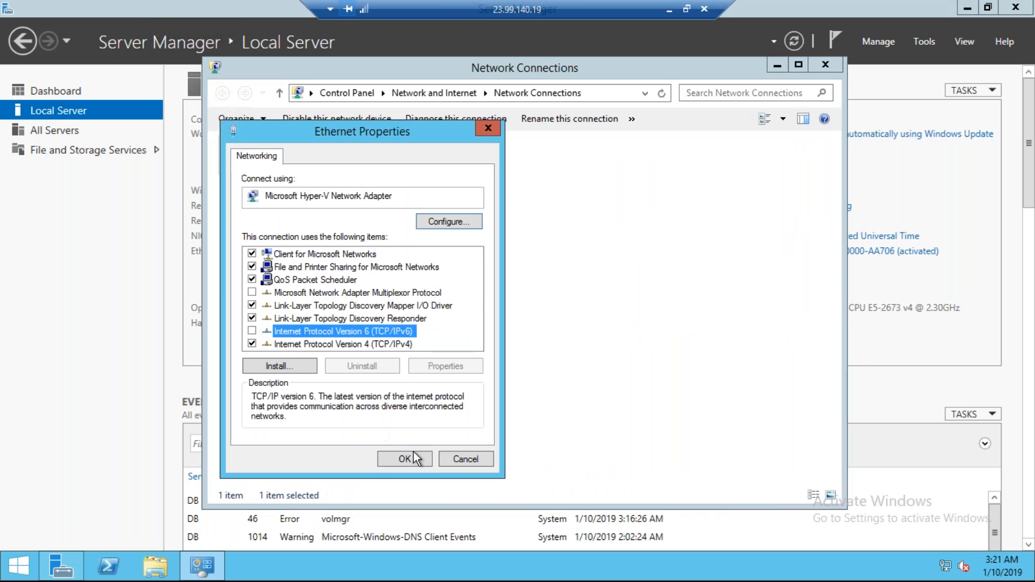
left_click(416, 451)
left_click(825, 62)
left_click(794, 45)
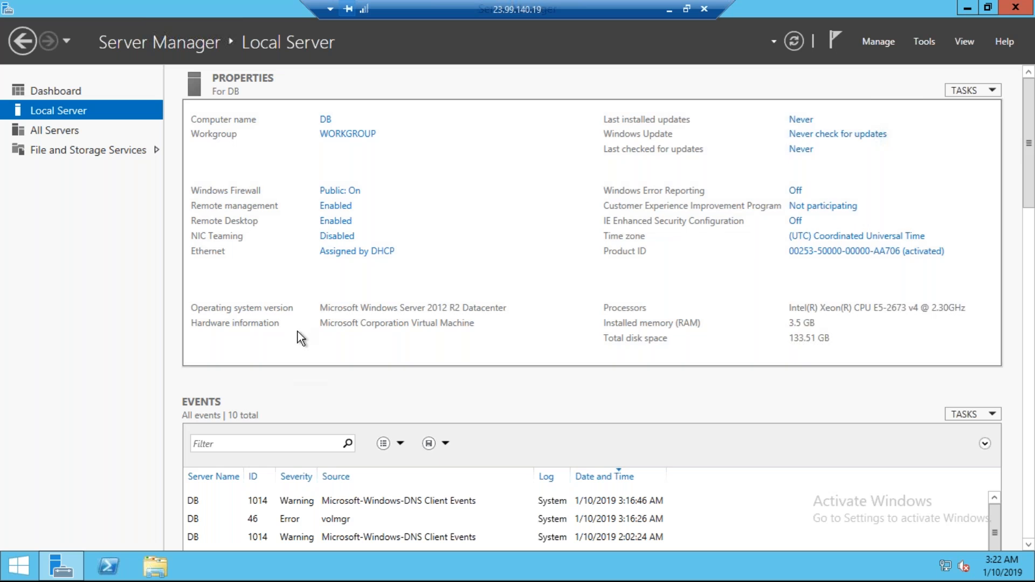
- Start installing .NET Framework 3.5 Features on DB as a role-based or feature-based installation, without adding any server roles
left_click(877, 43)
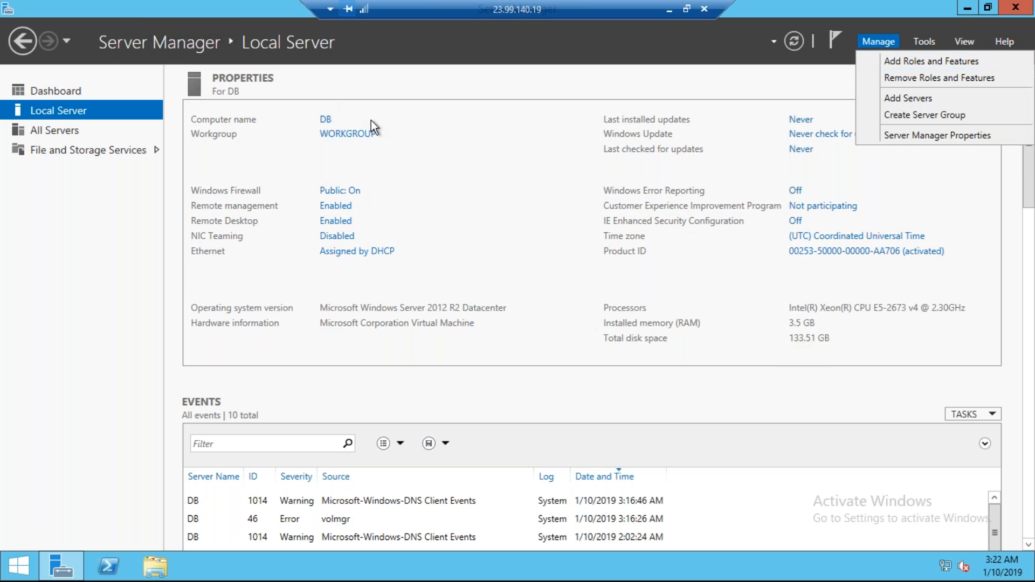
left_click(911, 62)
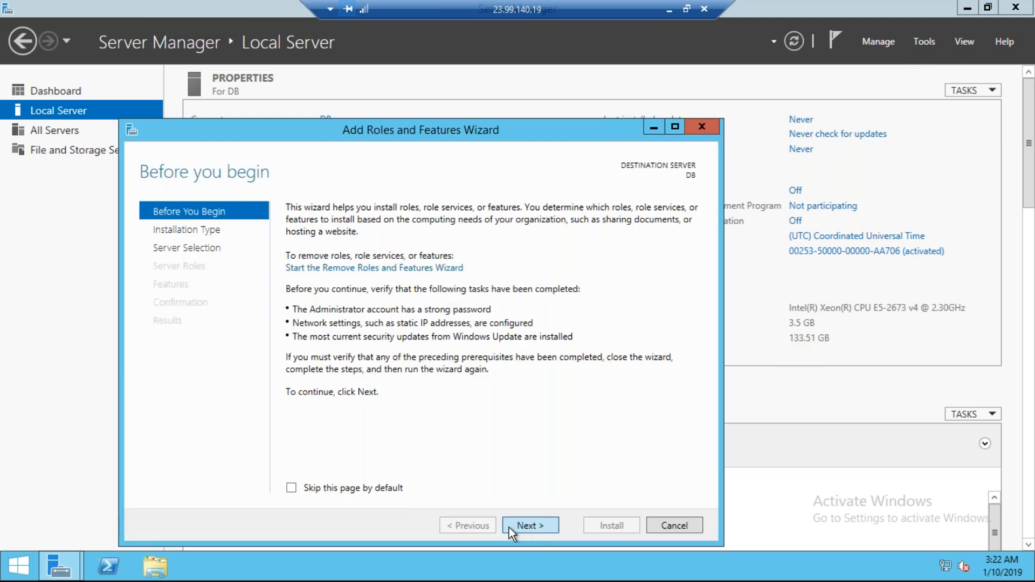
left_click(531, 527)
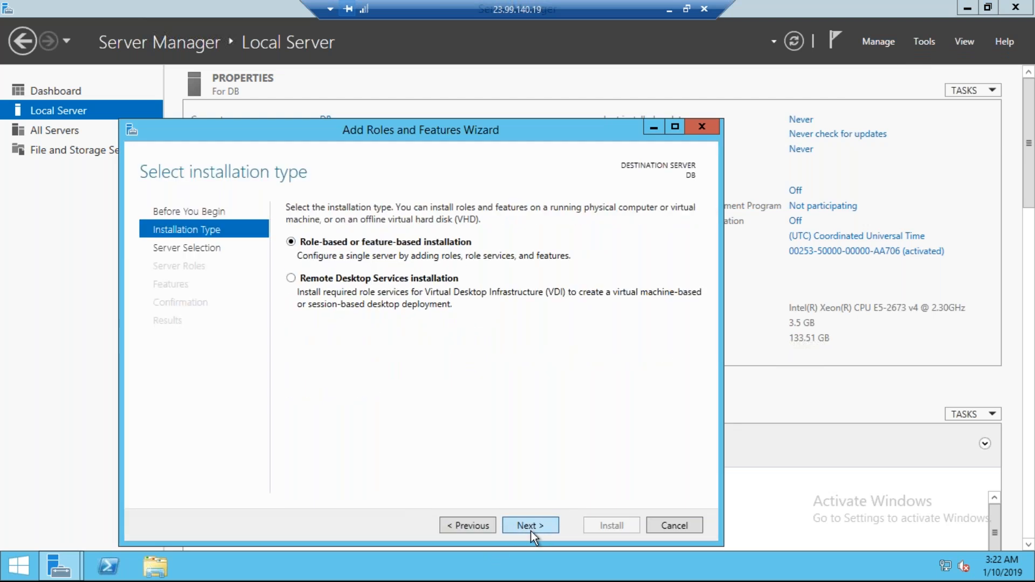
left_click(530, 526)
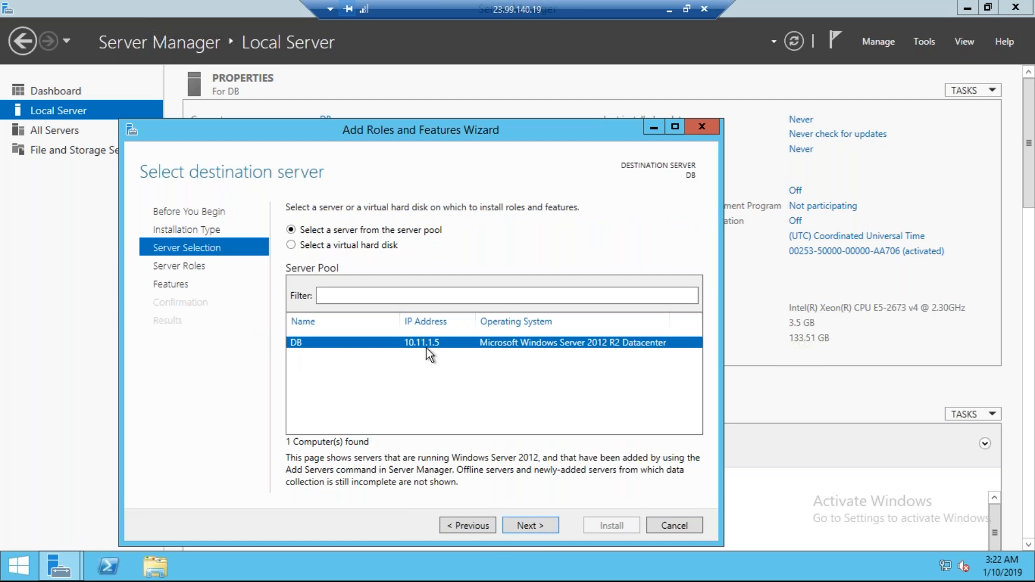
left_click(533, 524)
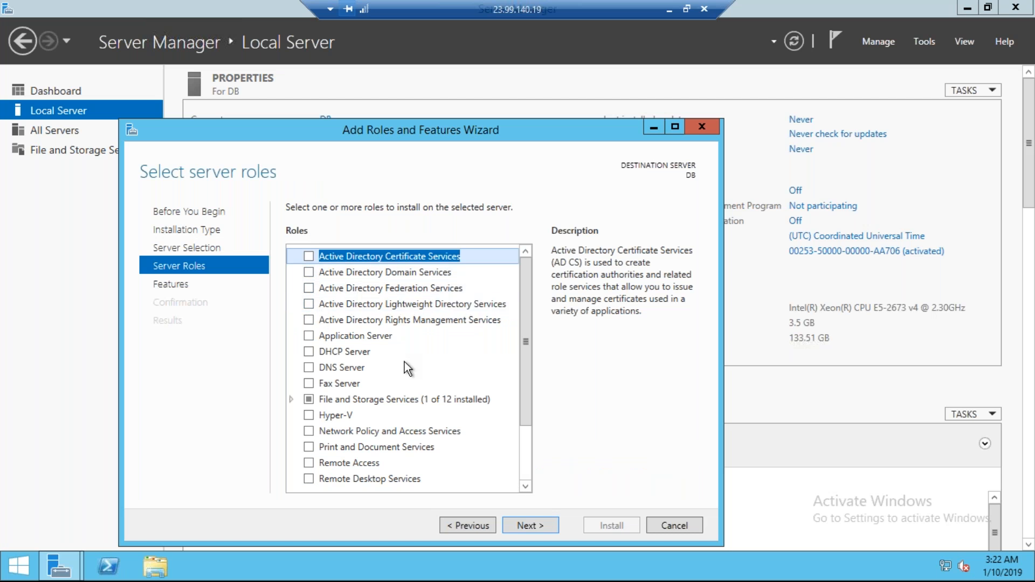
left_click(519, 524)
left_click(308, 256)
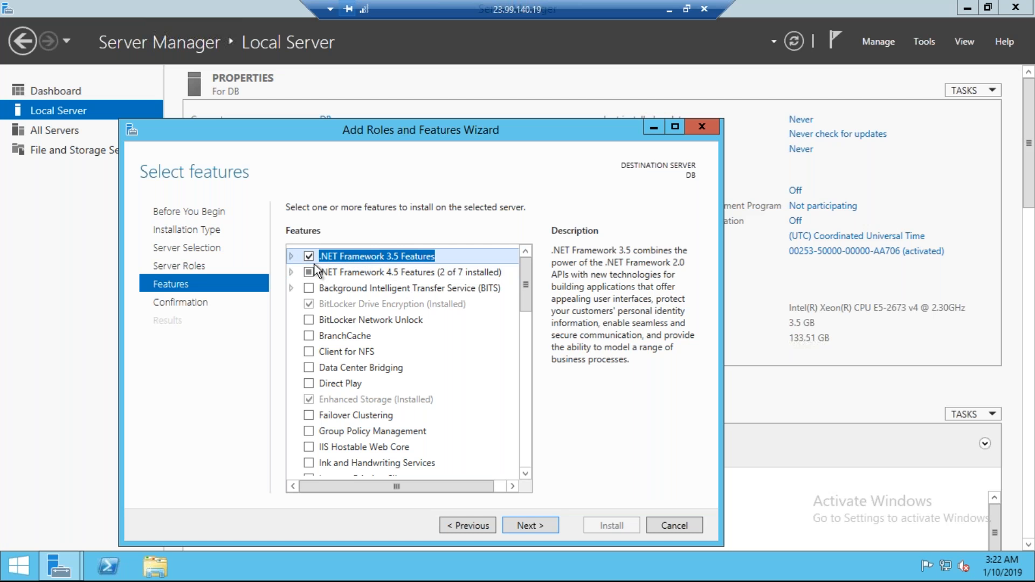
left_click(526, 525)
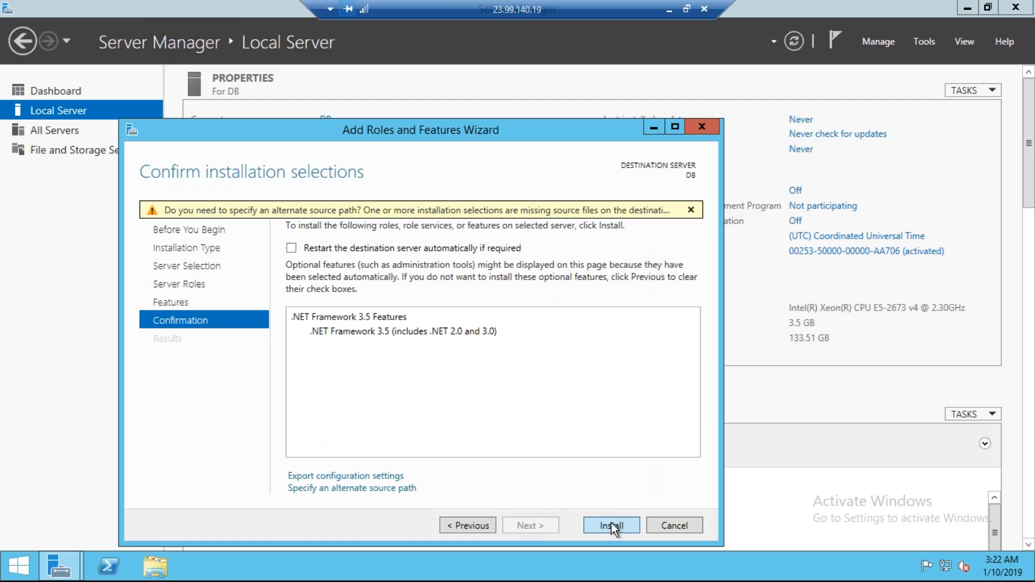
left_click(611, 525)
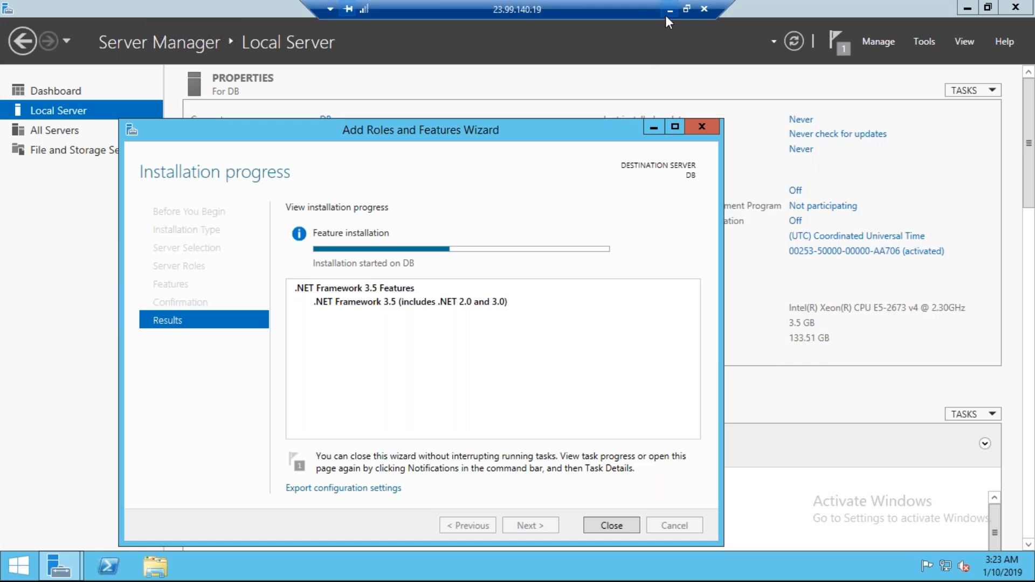
- Switch to the local Chrome browser and open SCCM Important Downloadable Links.docx from the SCCM course folder in Google Drive
left_click(666, 16)
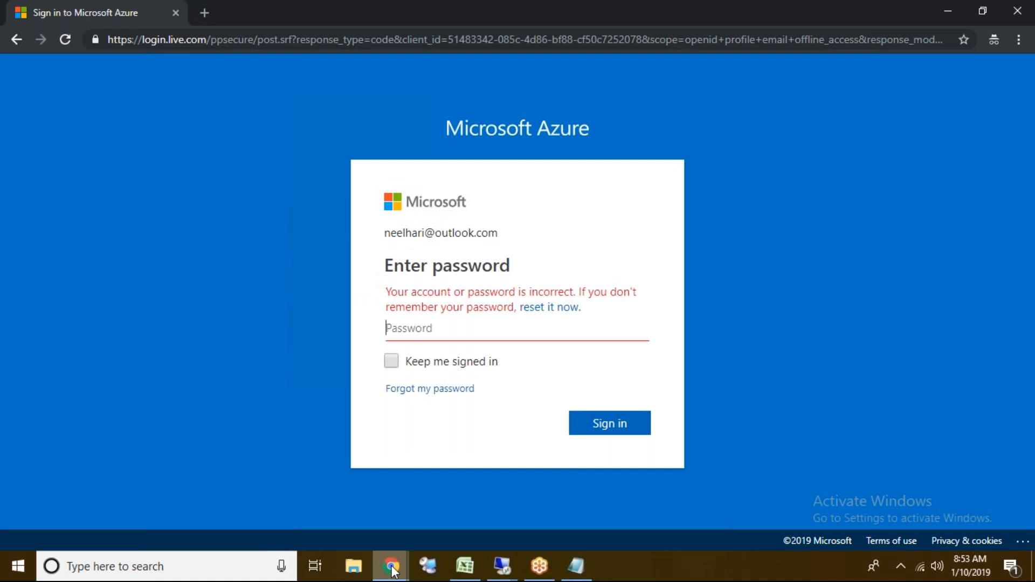
mouse_move(393, 567)
left_click(309, 509)
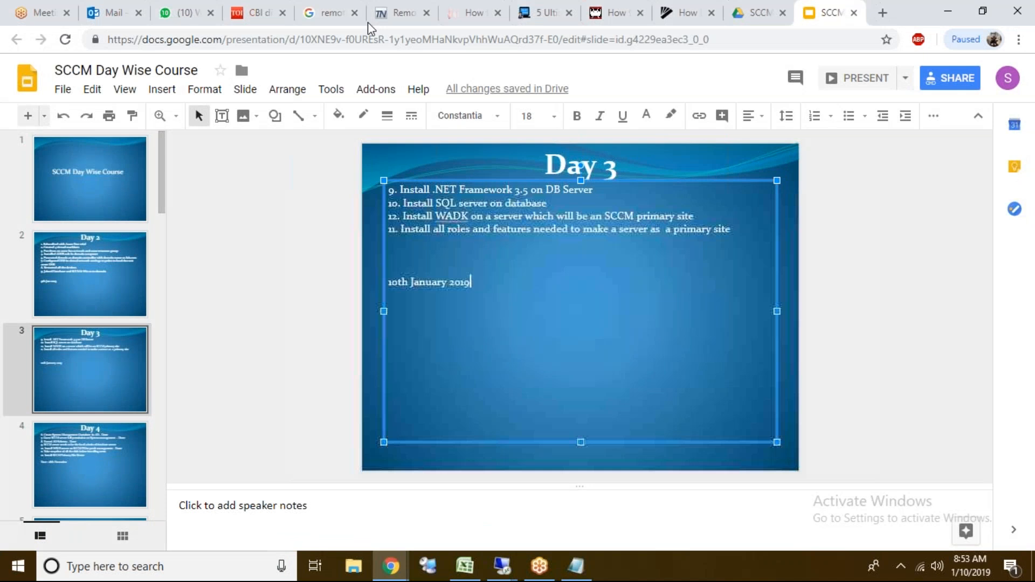
left_click(768, 14)
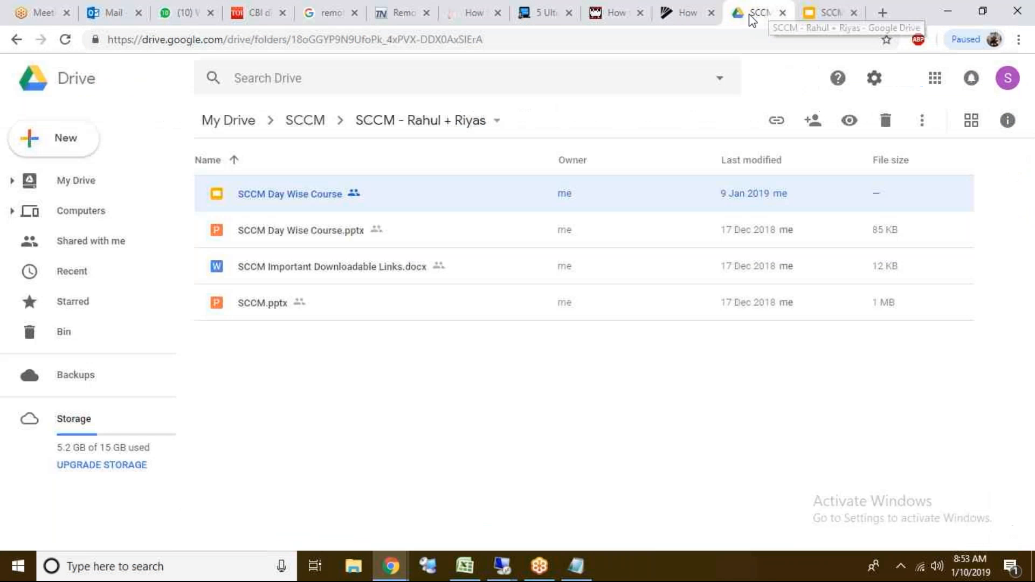
left_click(322, 271)
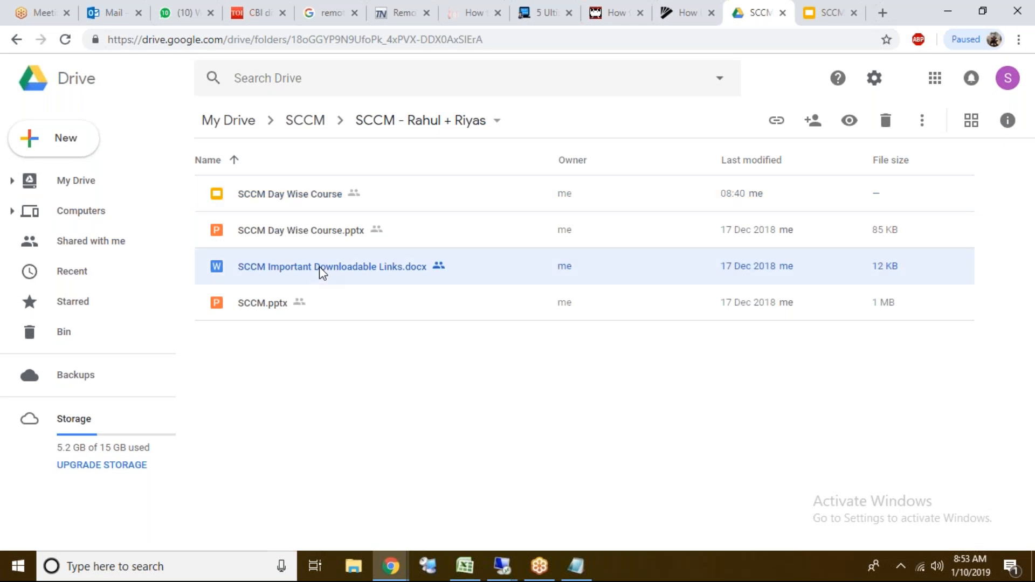
double_click(319, 266)
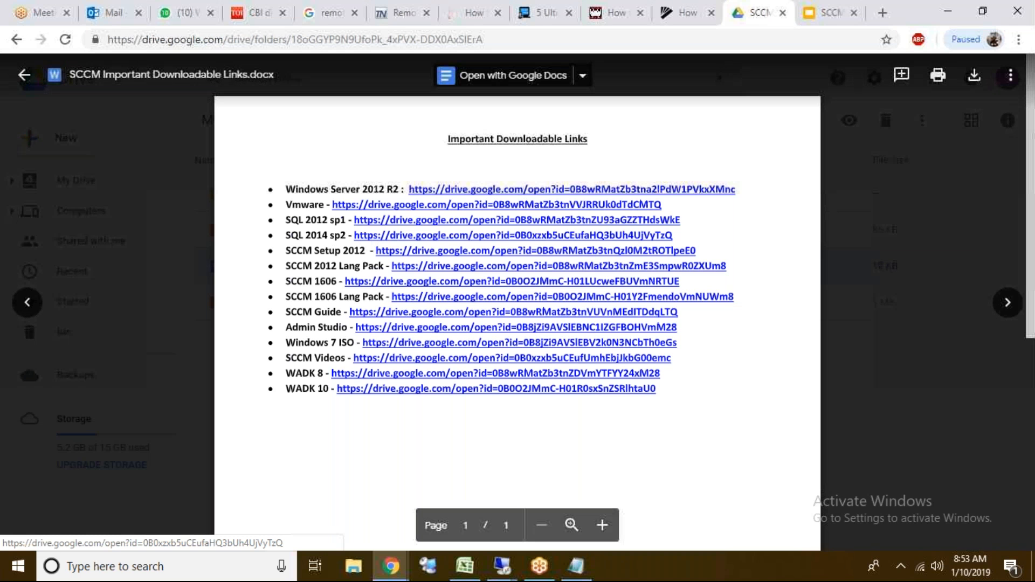
- Open the SQL 2014 sp2 download link from the document and select the page's full web address
left_click(365, 236)
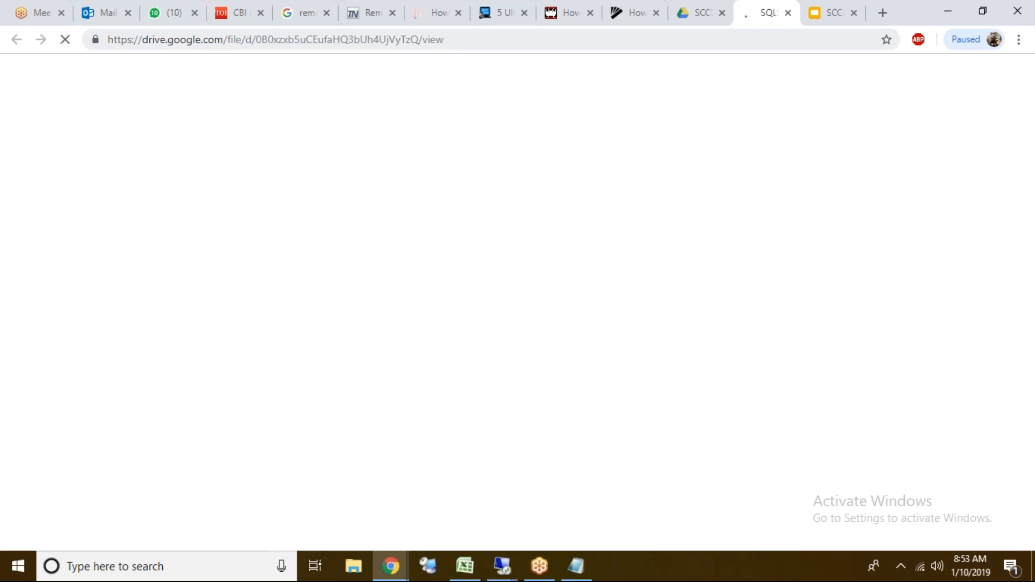
left_click(418, 38)
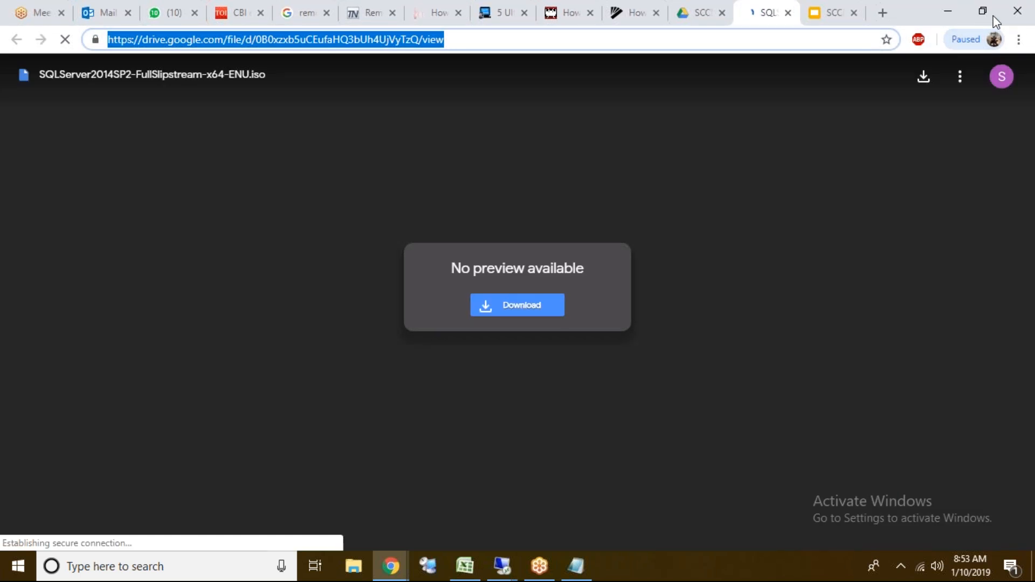
left_click(996, 22)
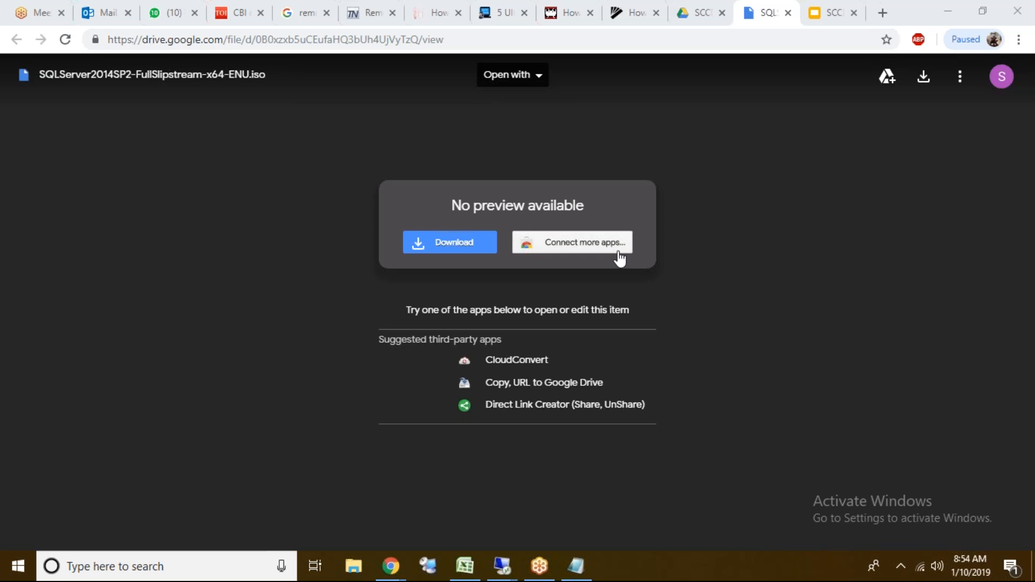
- Switch to the DB remote session and open the copied SQL Server 2014 SP2 Google Drive link in Internet Explorer
mouse_move(488, 571)
left_click(447, 532)
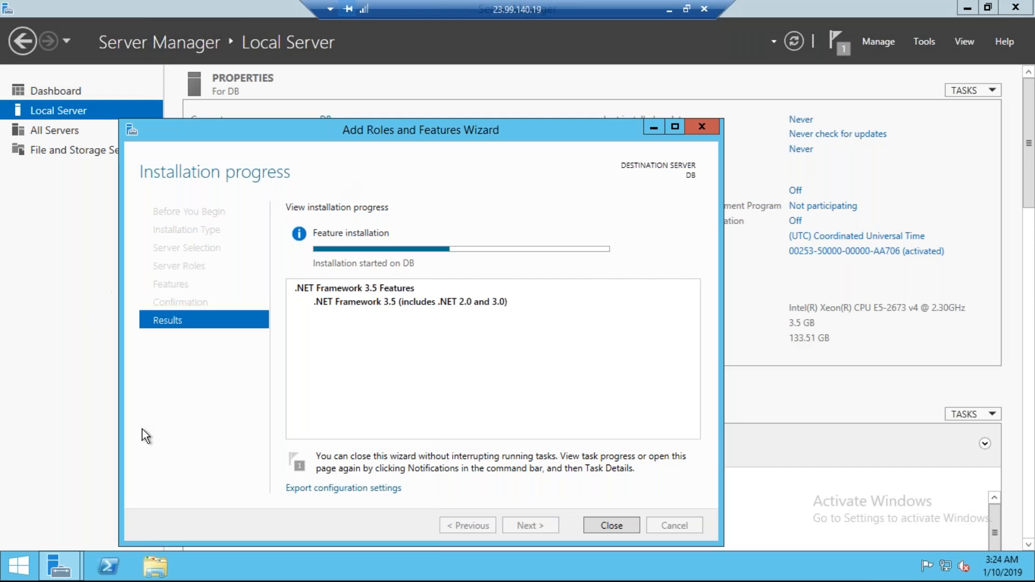
left_click(20, 575)
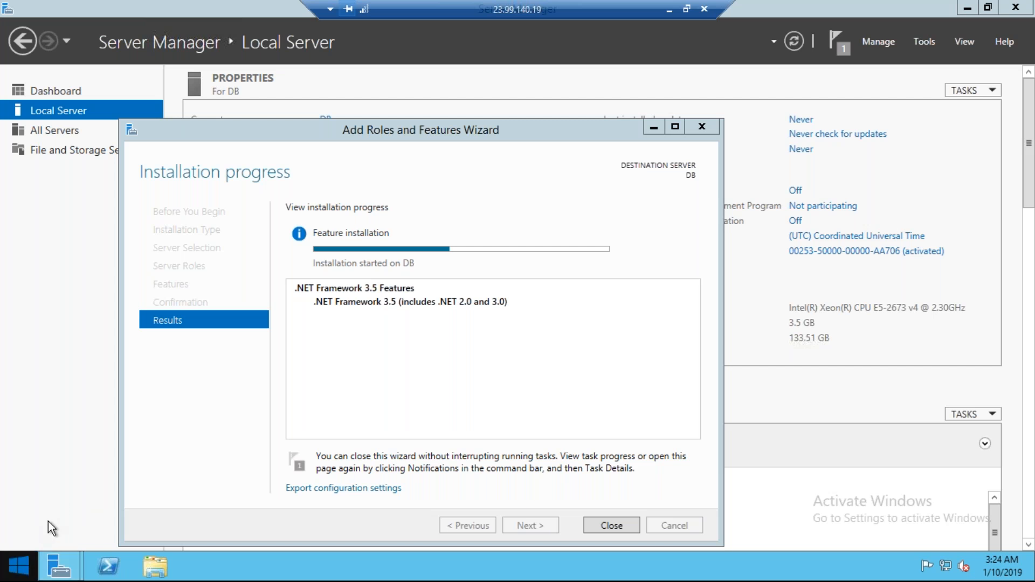
right_click(30, 569)
left_click(76, 520)
key("ctrl+v")
key("Return")
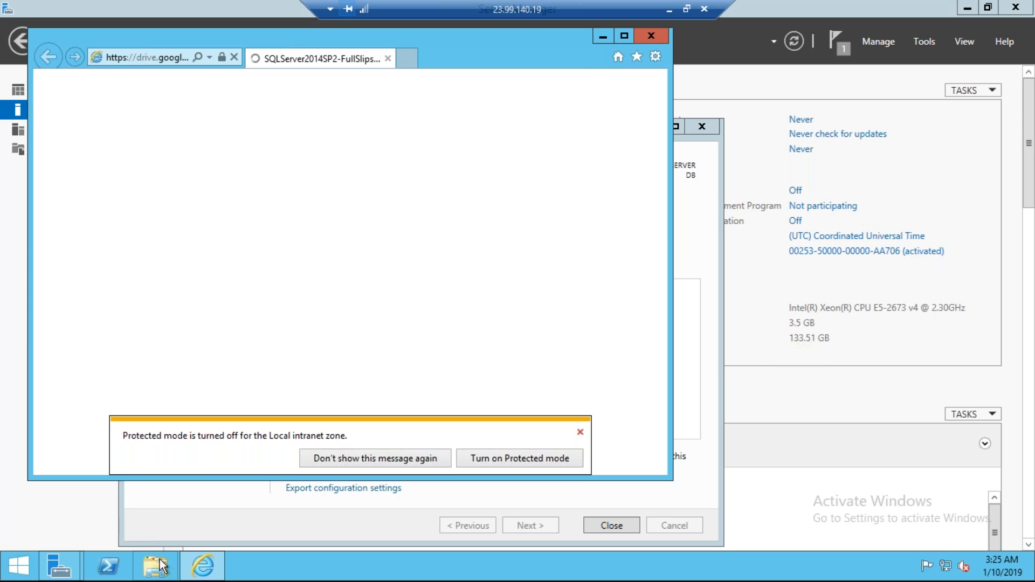
left_click(126, 539)
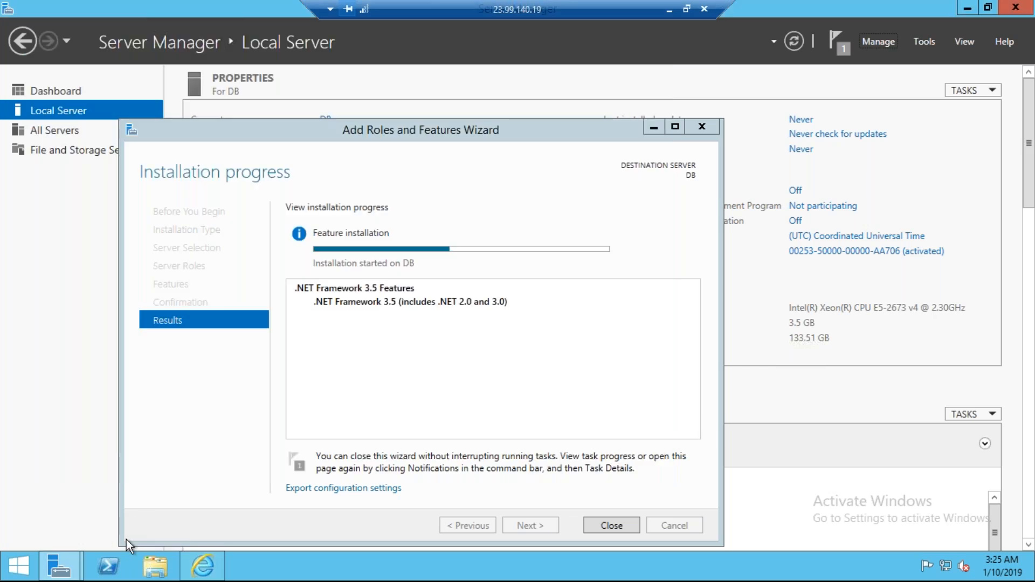
left_click(201, 565)
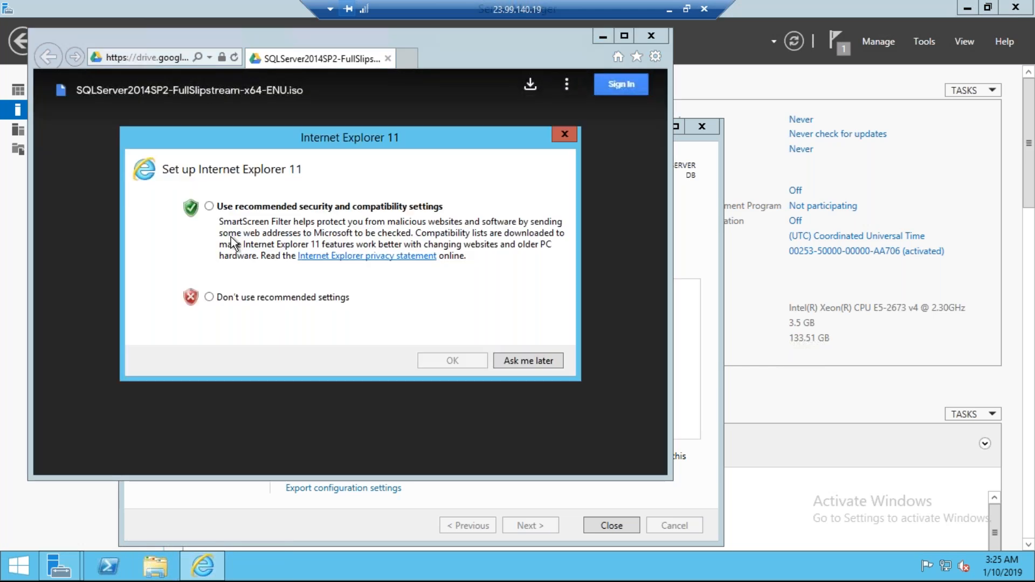
- Postpone the Internet Explorer 11 setup and download SQLServer2014SP2-FullSlipstream-x64-ENU.iso despite the missing virus scan, saving it on DB
left_click(290, 298)
left_click(515, 359)
left_click(315, 283)
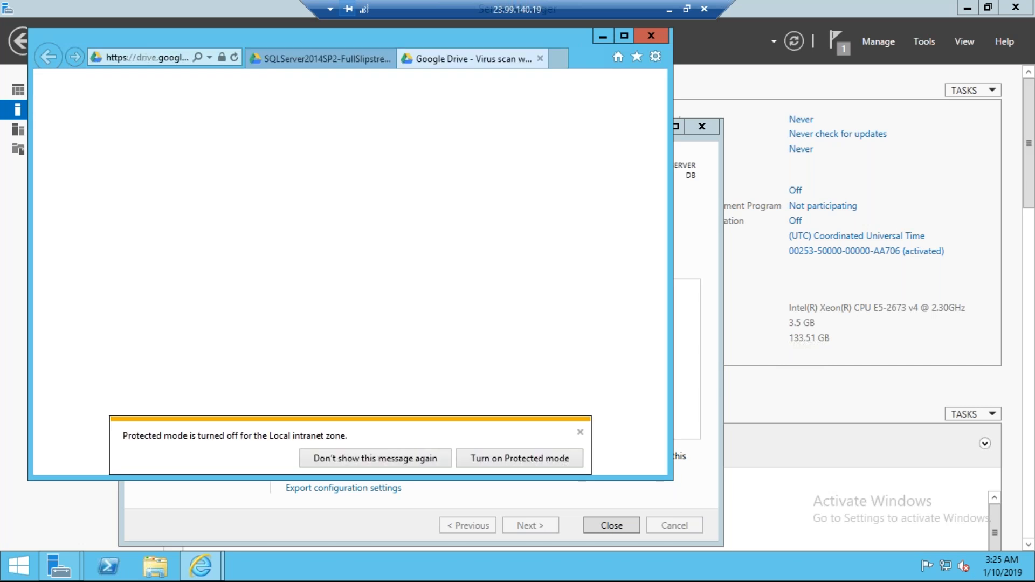
left_click(261, 217)
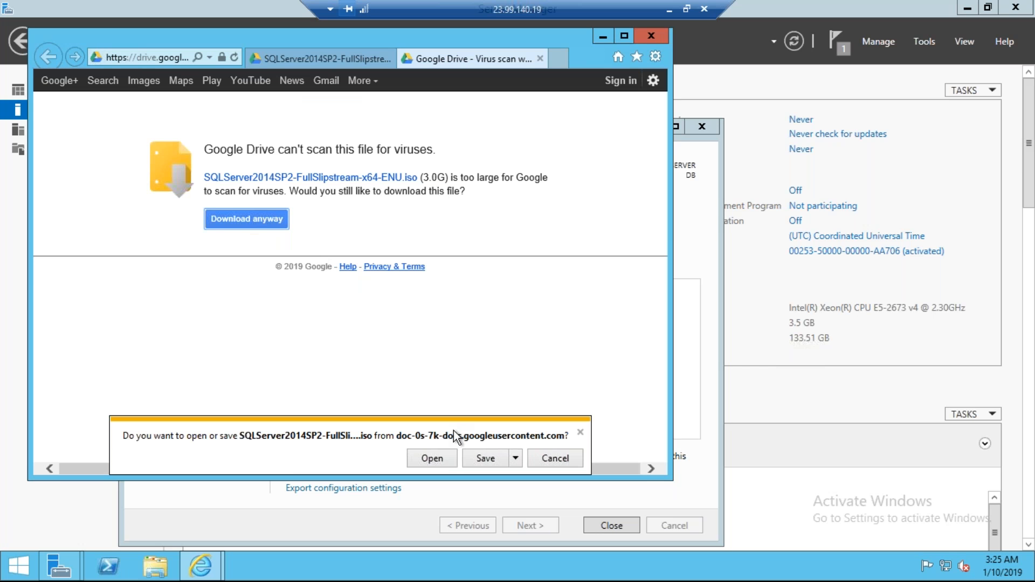
left_click(476, 458)
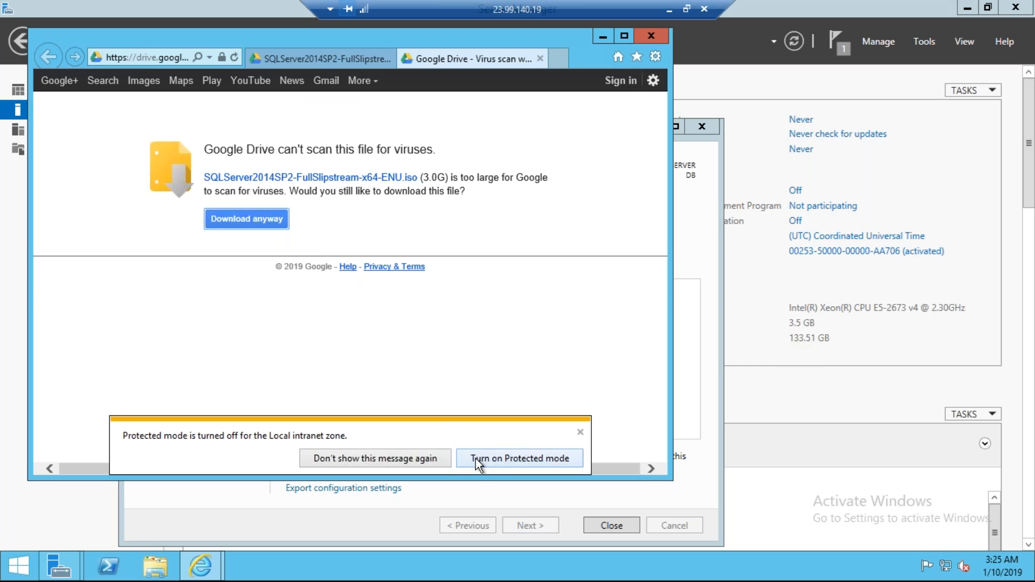
left_click(580, 431)
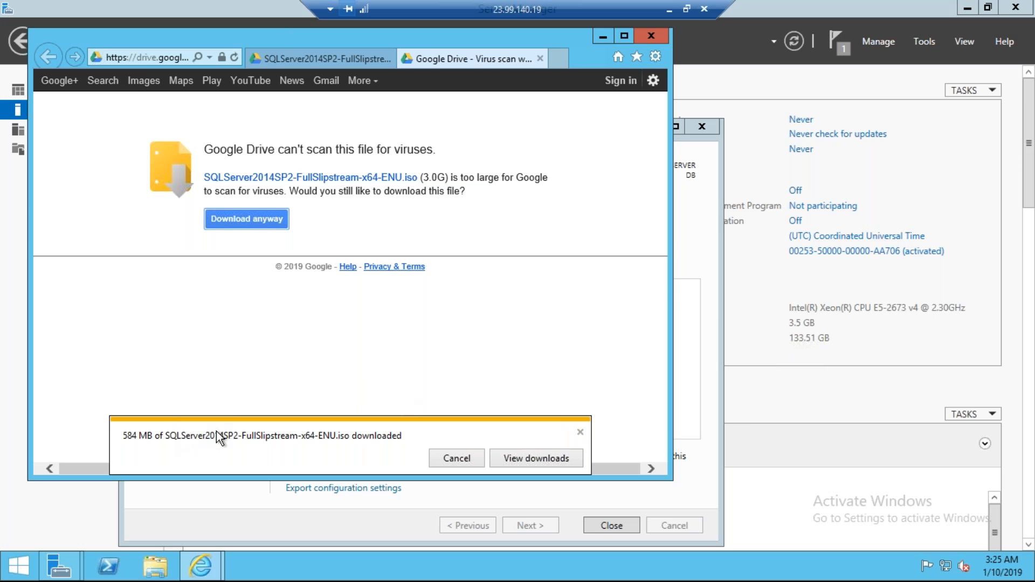
- Try to start Remote Desktop Connection on DB with the mstsc command
left_click(18, 432)
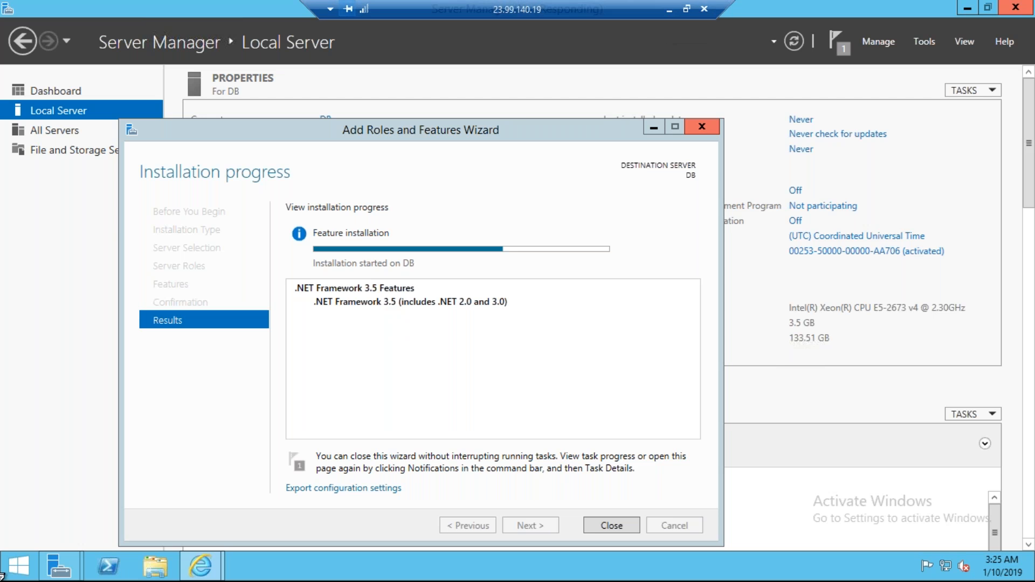
right_click(22, 565)
left_click(64, 531)
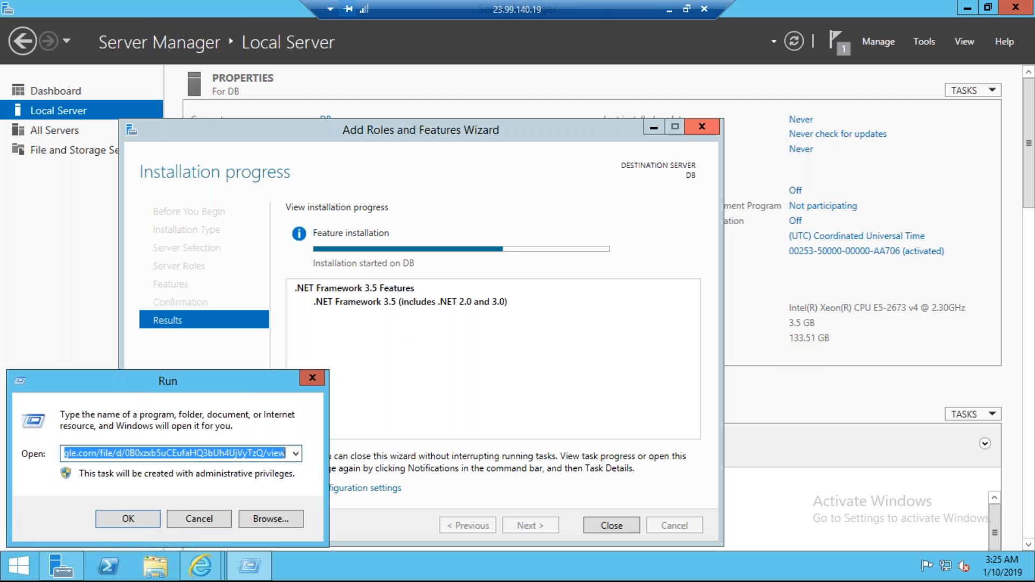
type("mst")
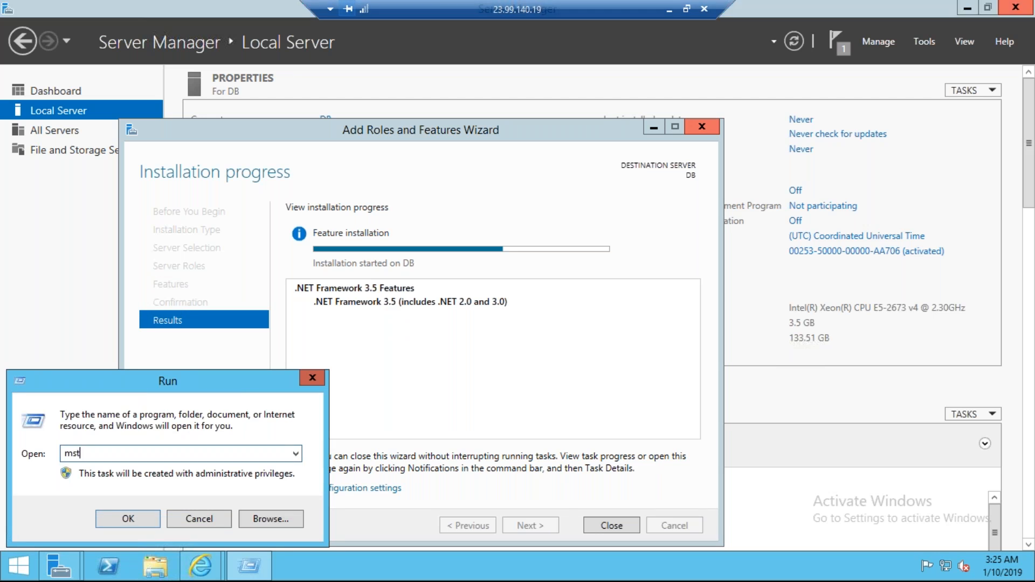
type("sc")
key("Return")
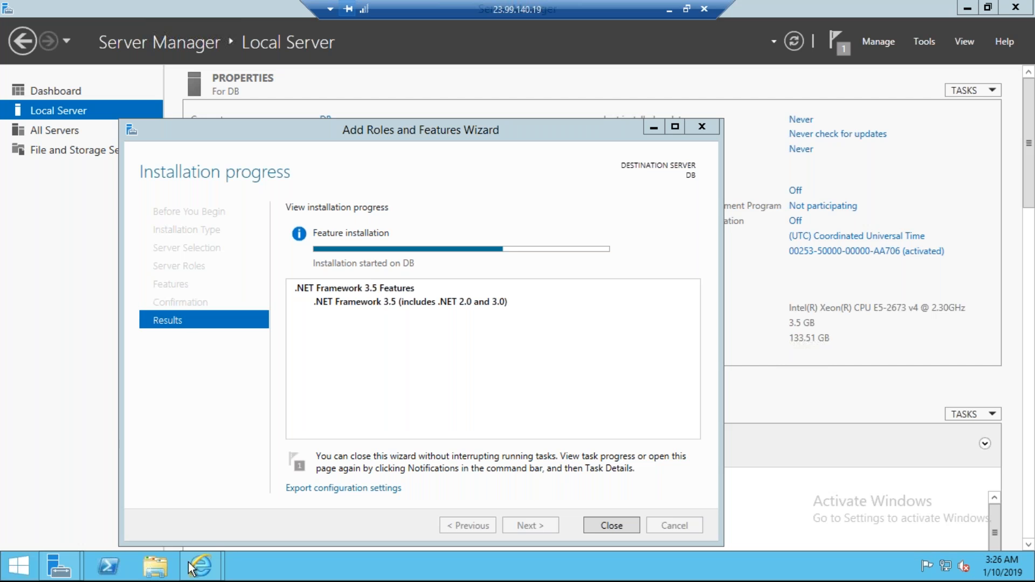
- Switch to the DC remote session and start Remote Desktop Connection there with the mstsc command
left_click(670, 10)
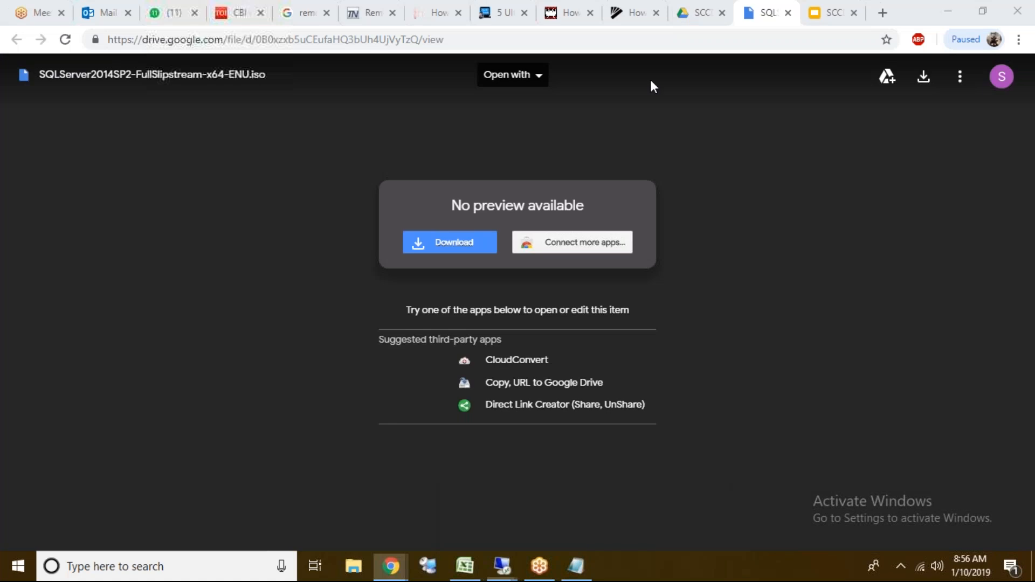
left_click(502, 566)
left_click(555, 481)
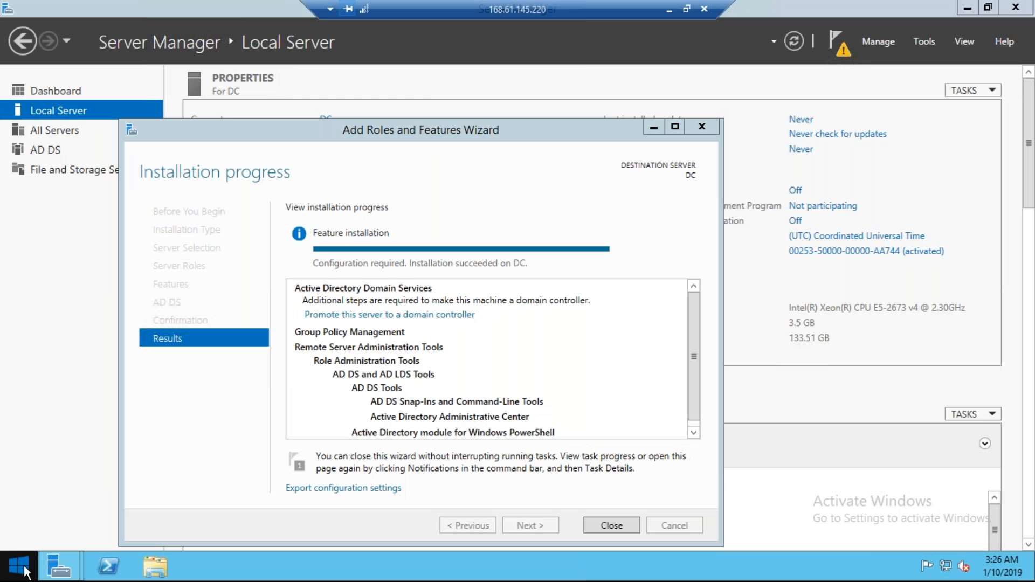
right_click(25, 572)
left_click(58, 521)
type("mstsc")
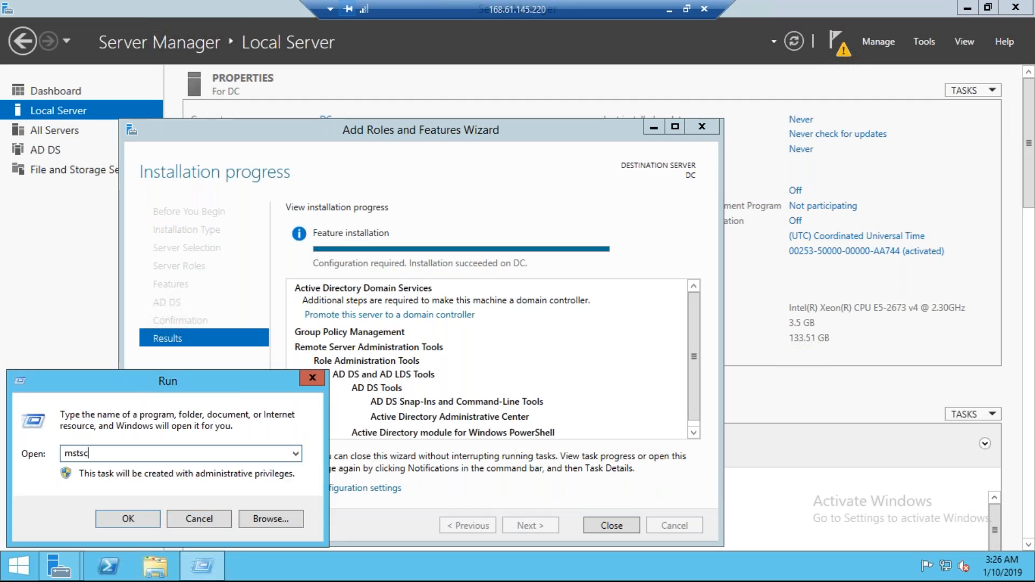
key("Return")
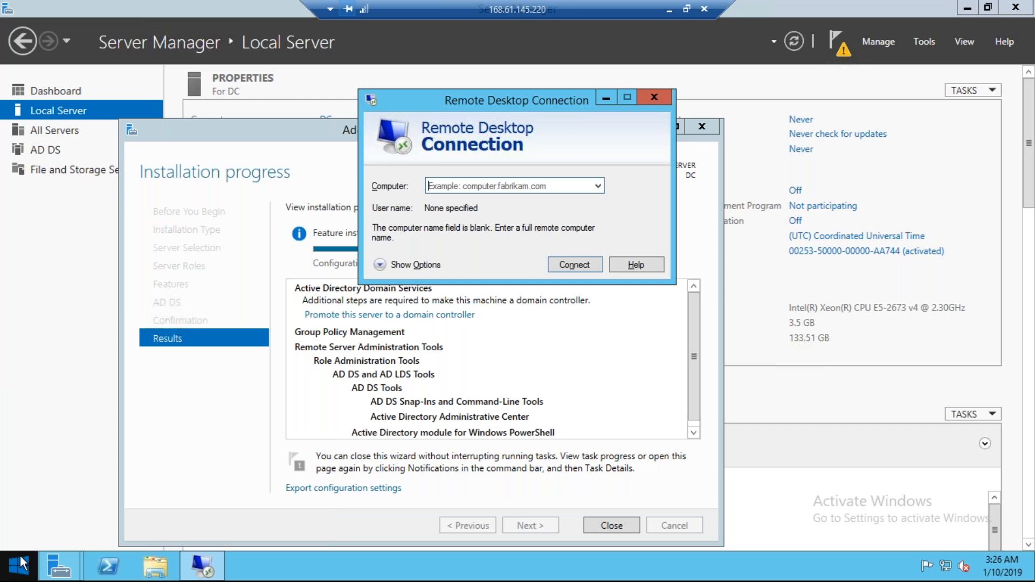
- Open a command prompt on DC and run ipconfig to check the server's network address
key("super+r")
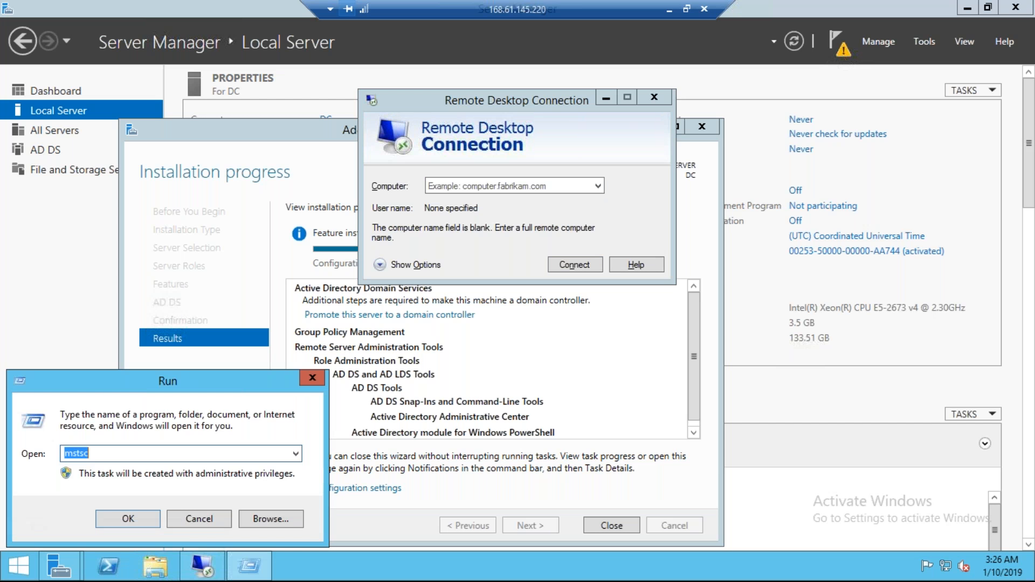
type("cmd")
key("Return")
type("ping")
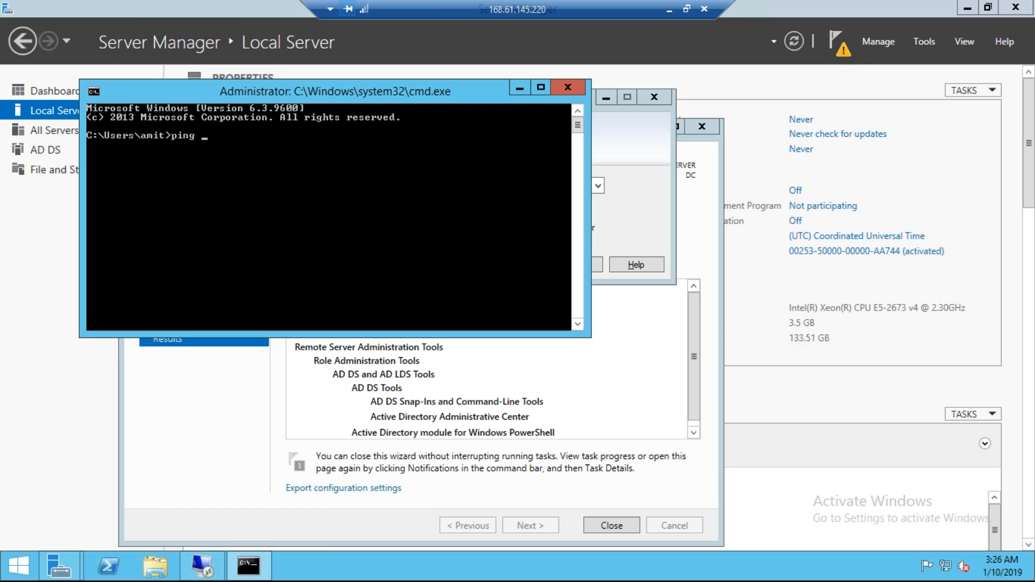
key("BackSpace")
key("BackSpace")
key("BackSpace")
key("BackSpace")
key("BackSpace")
type("ipconfig")
key("Return")
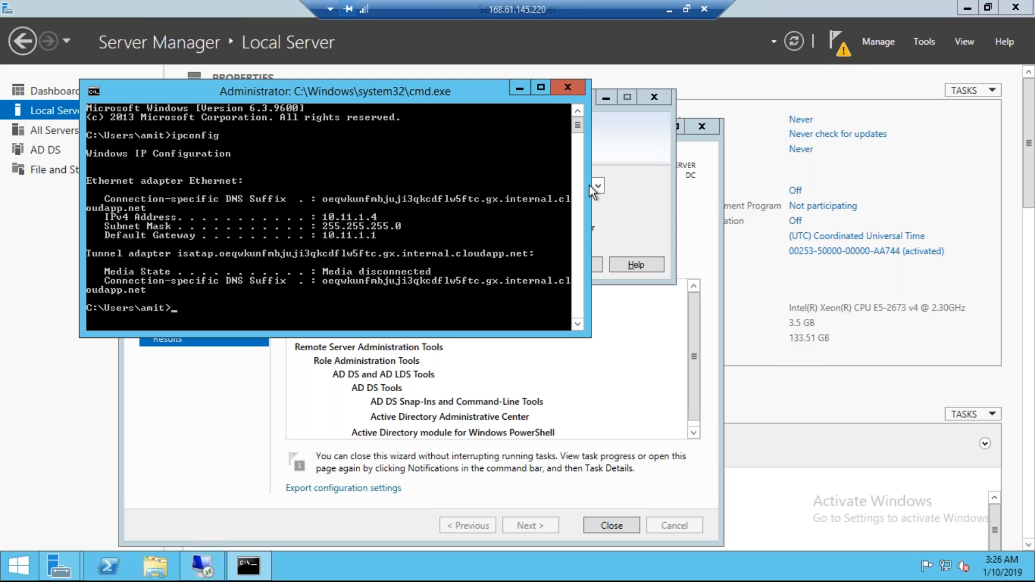
- Try to start a Remote Desktop connection from DC to 10.11.1.5
left_click(523, 91)
left_click(460, 186)
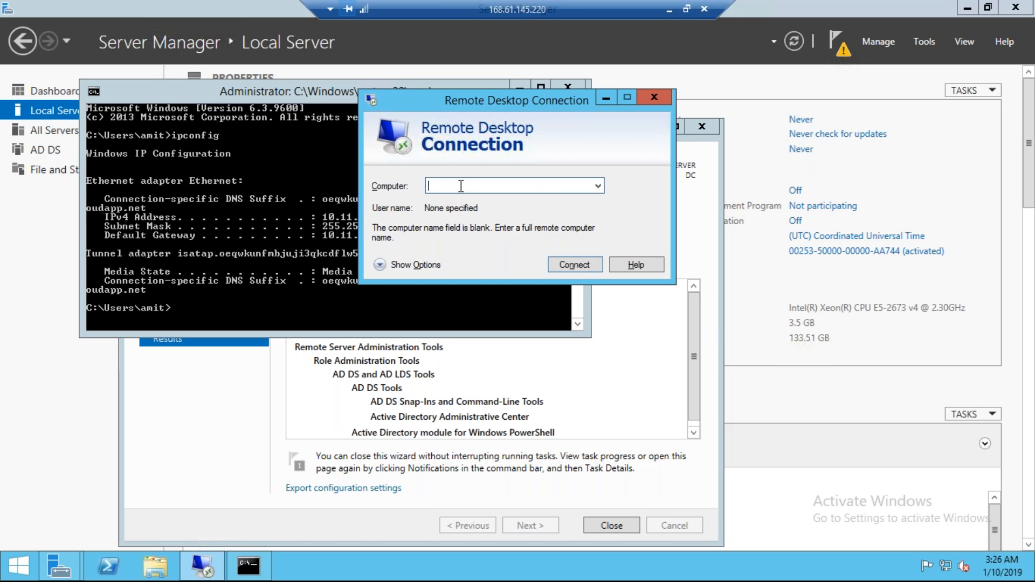
type("10.")
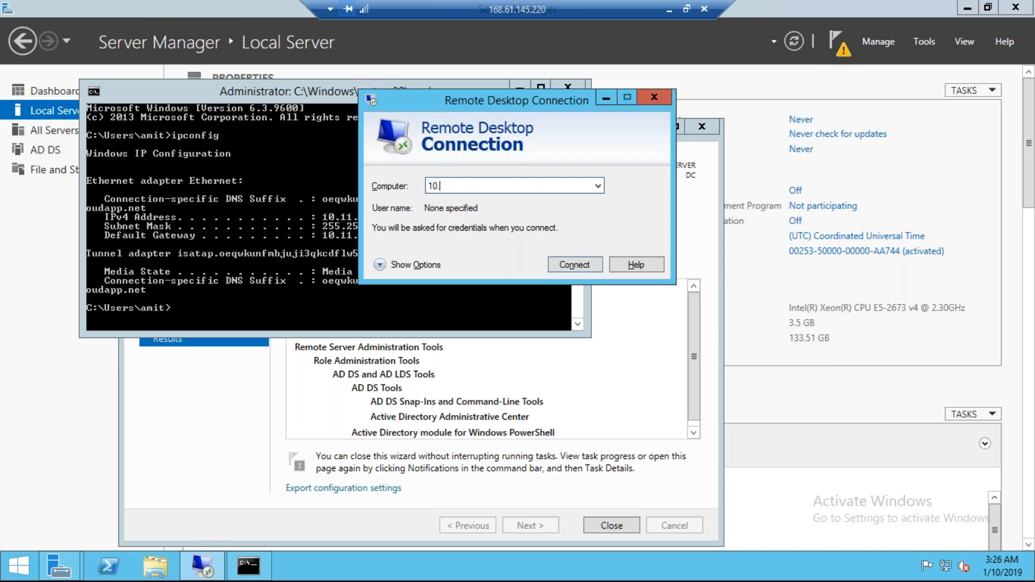
type("11.5")
key("BackSpace")
type("1.5")
key("Return")
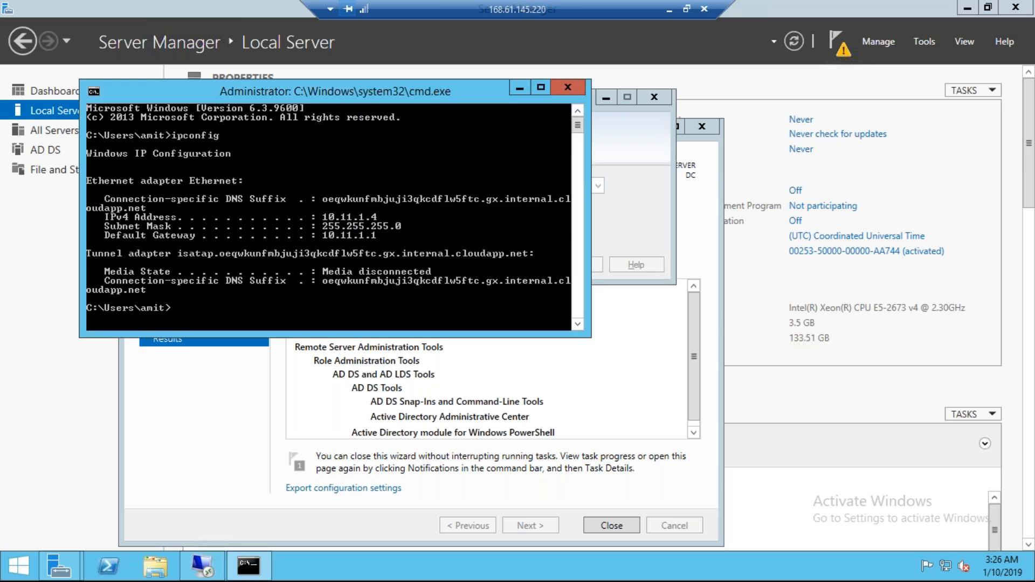
- Change the Remote Desktop target computer to 10.11.1.6 and start the connection
left_click(618, 318)
left_click(469, 184)
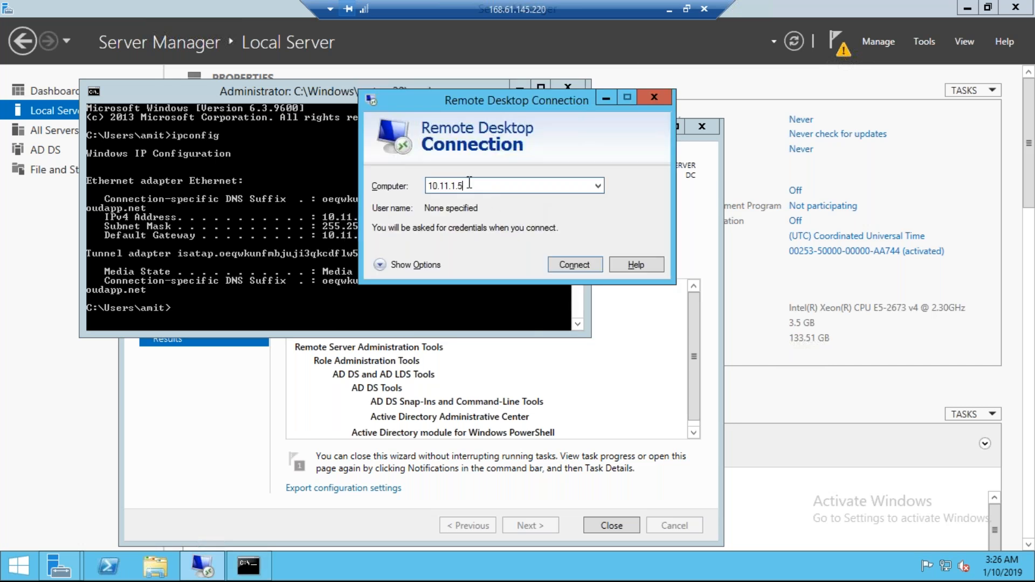
key("BackSpace")
type("6")
key("Return")
- Sign in to 10.11.1.6 with the account's user name and password, and accept its certificate without being asked again
type("amit")
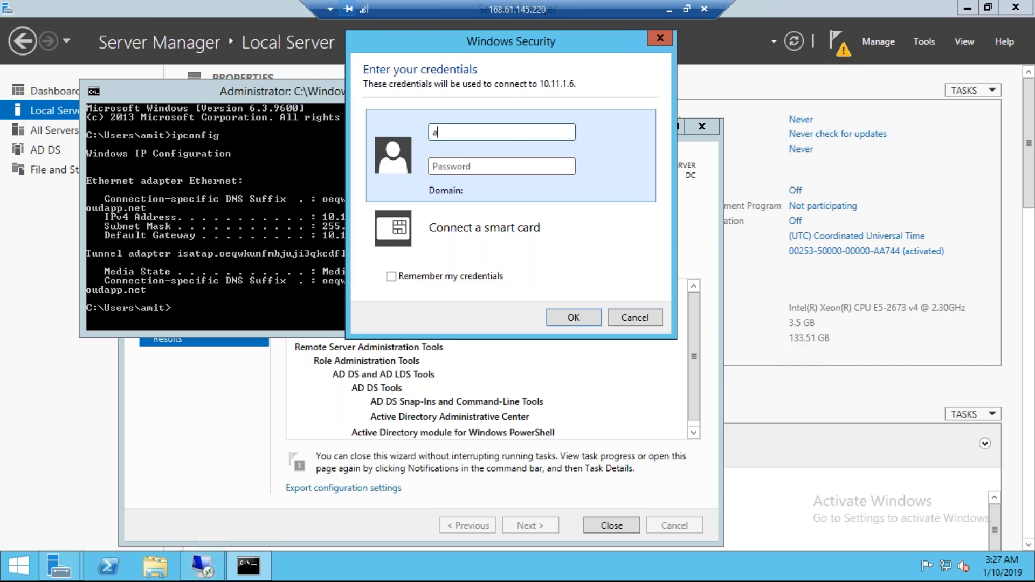
key("Tab")
key("ctrl+v")
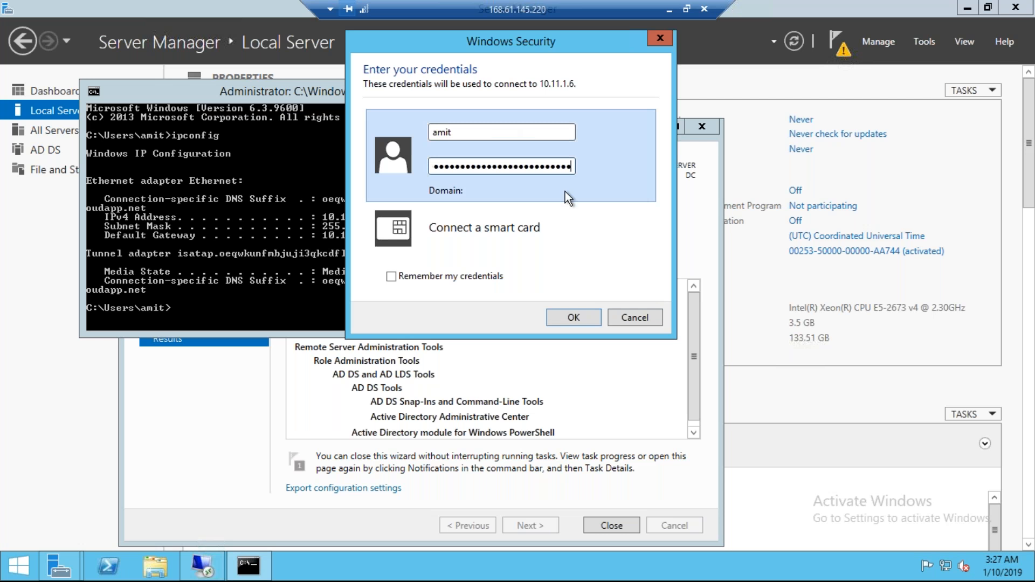
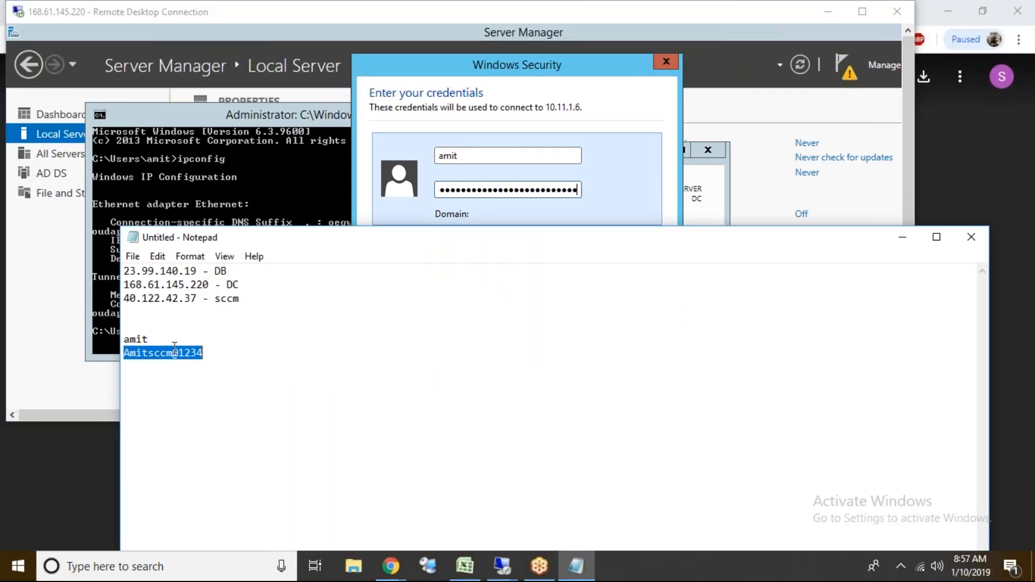
double_click(474, 190)
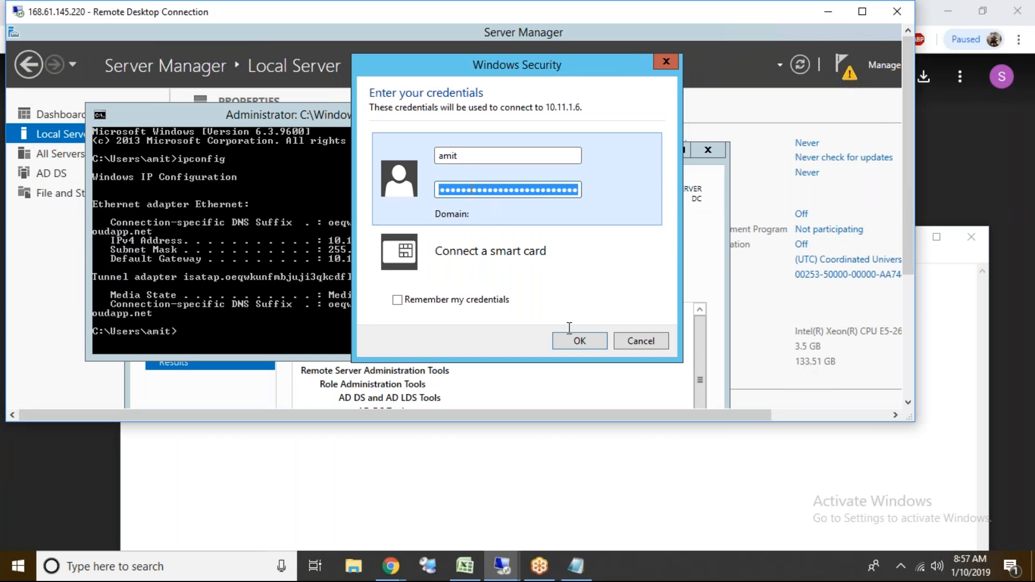
left_click(581, 341)
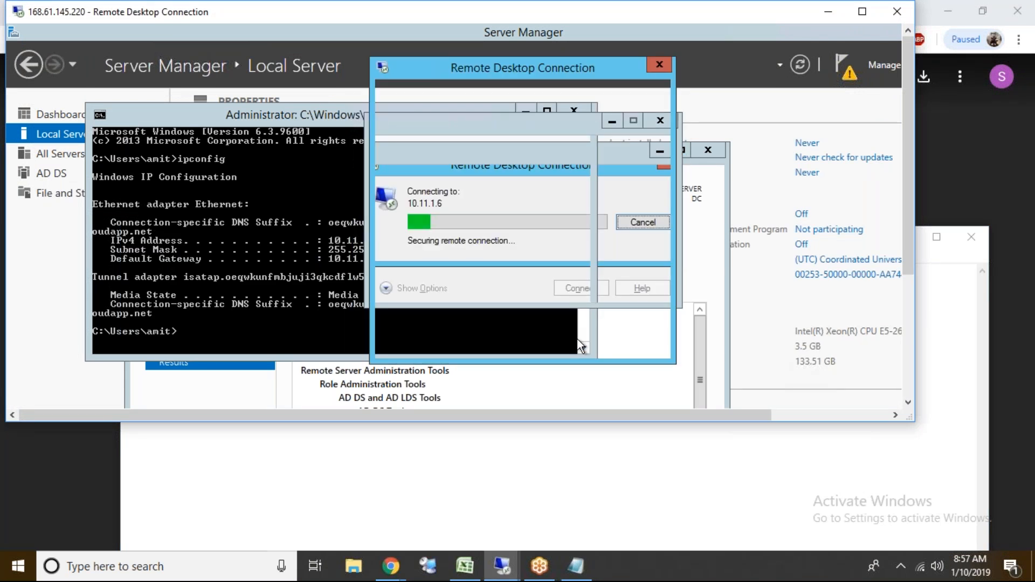
left_click(400, 312)
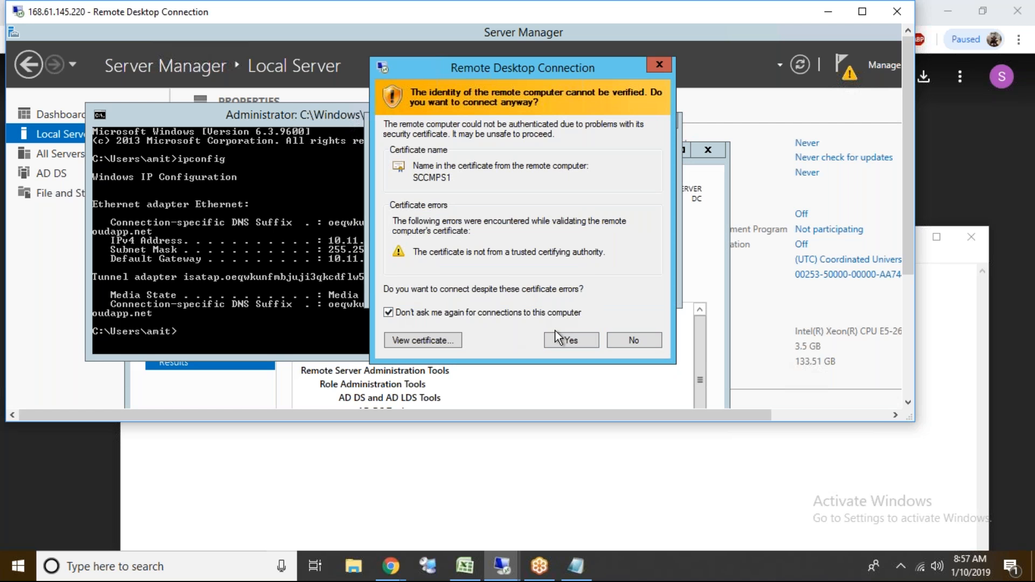
left_click(561, 340)
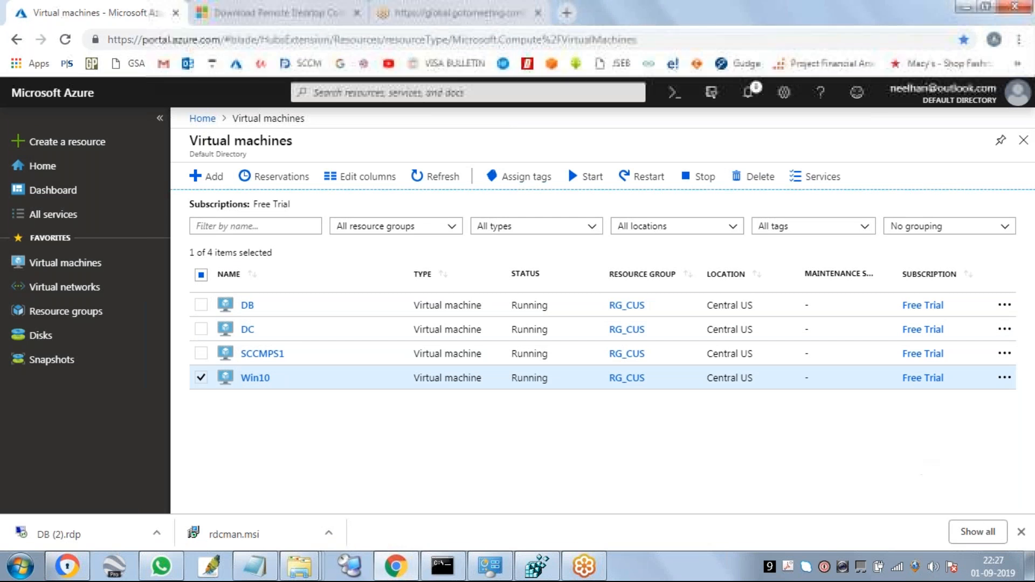
left_click(961, 9)
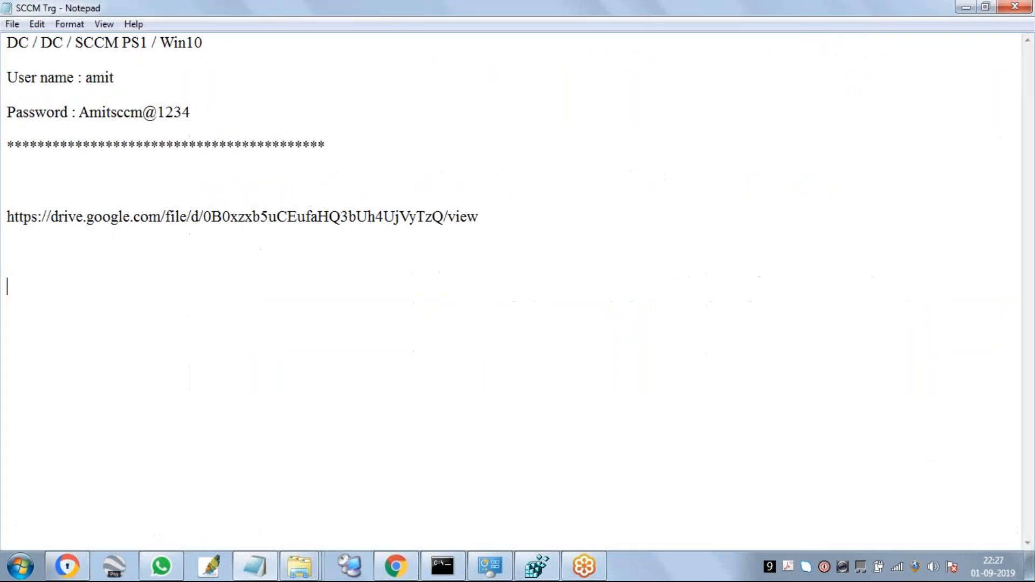
left_click(852, 12)
left_click_drag(812, 24, 623, 128)
left_click(636, 128)
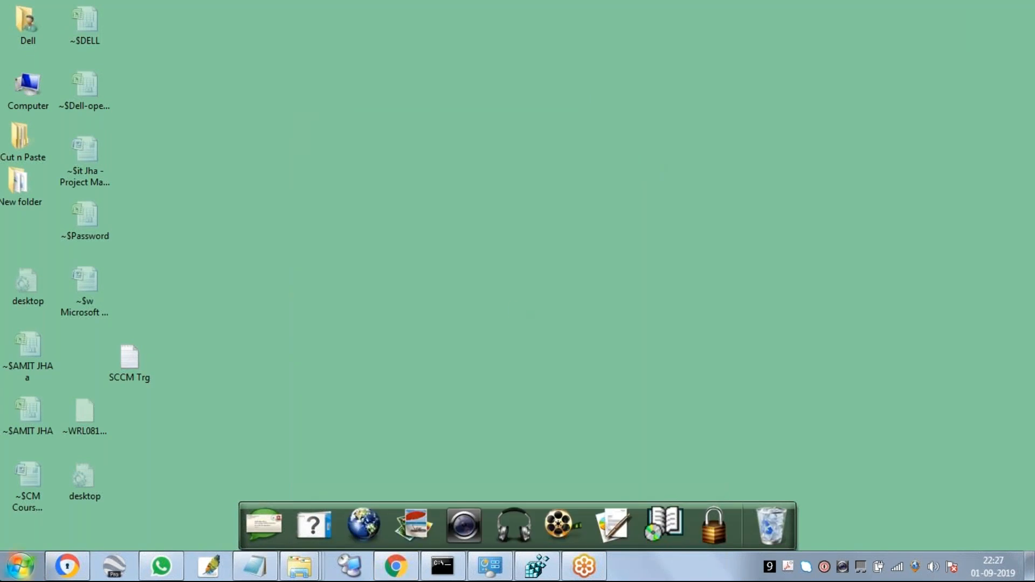
- Return to the Azure portal in Chrome and open the SCCMPS1 virtual machine's overview
left_click(398, 567)
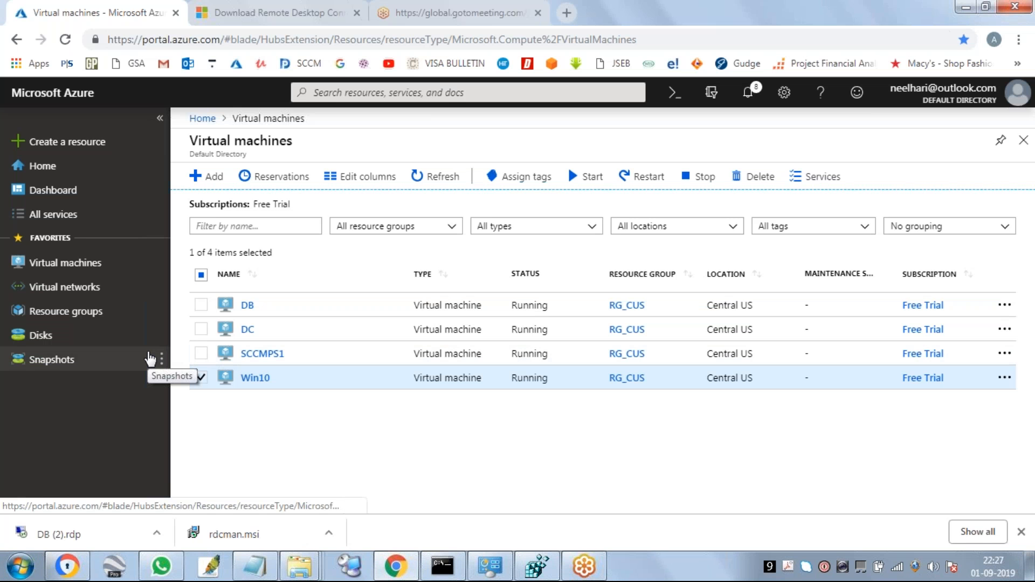
left_click(261, 353)
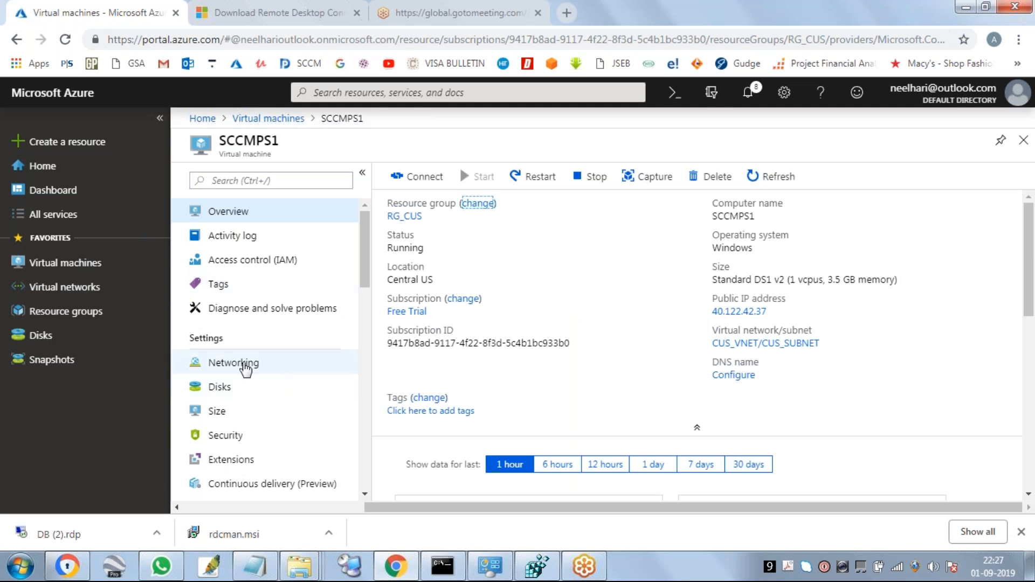
- In SCCMPS1's networking settings, add an inbound security rule allowing destination port 3389 for any protocol with priority 100
left_click(233, 367)
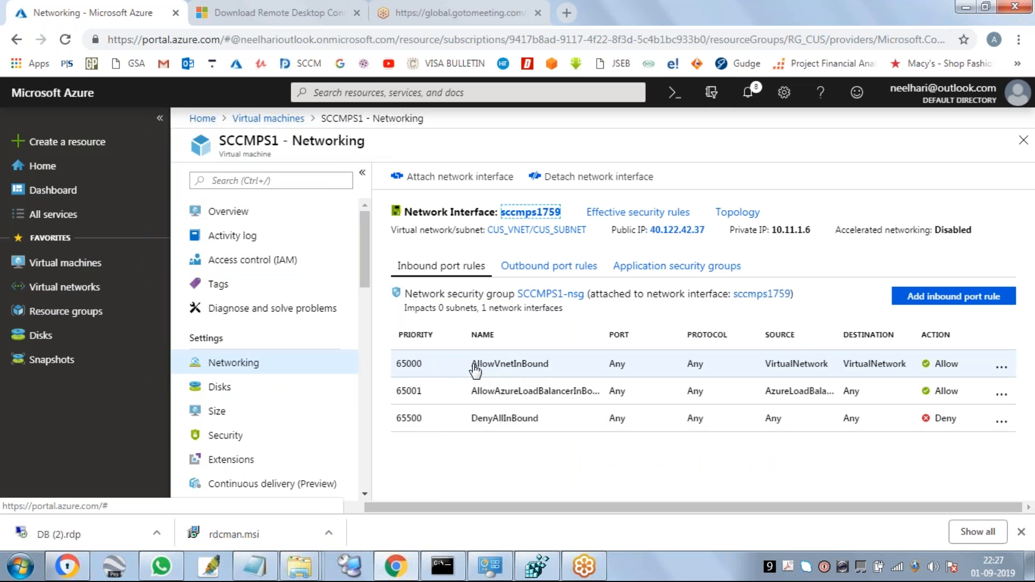
left_click(909, 299)
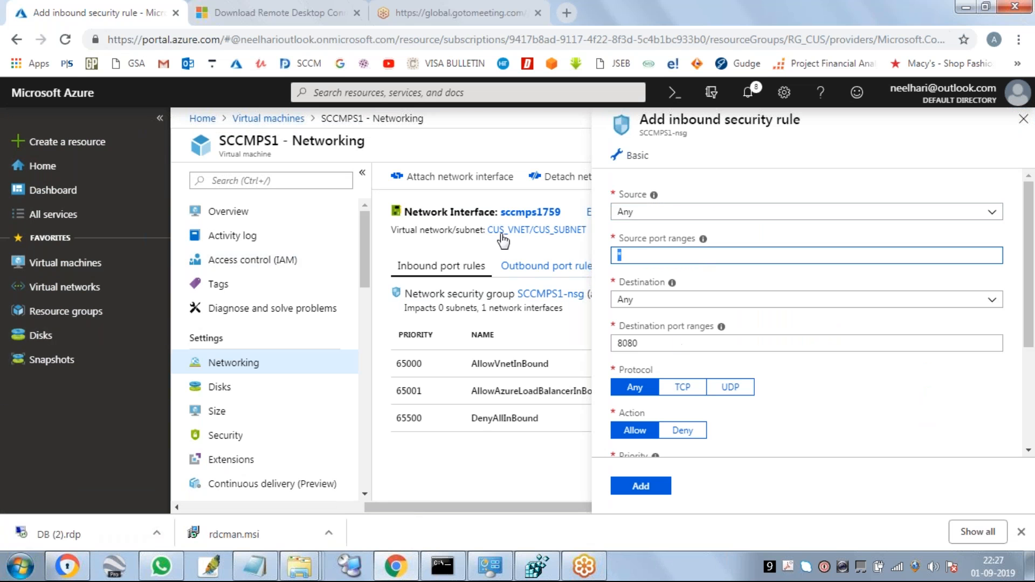
left_click_drag(650, 343, 581, 354)
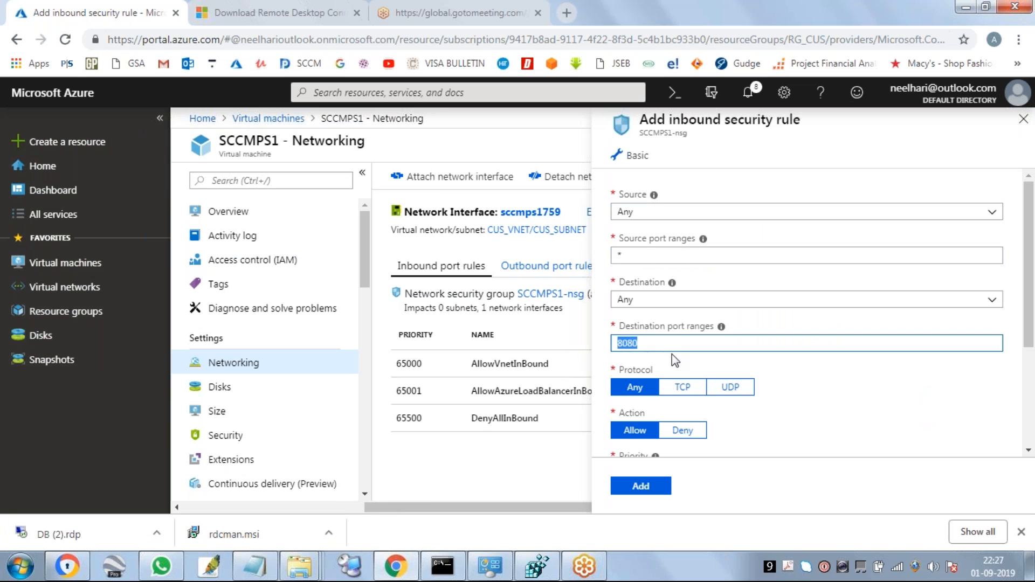
type("3389")
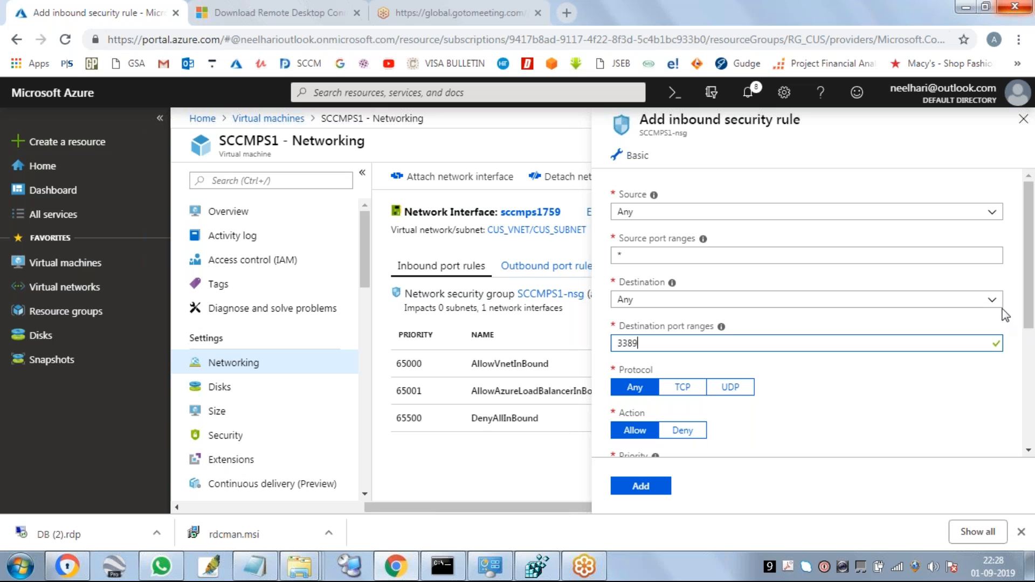
scroll(1030, 294, "down", 2)
left_click_drag(1029, 294, 32, 166)
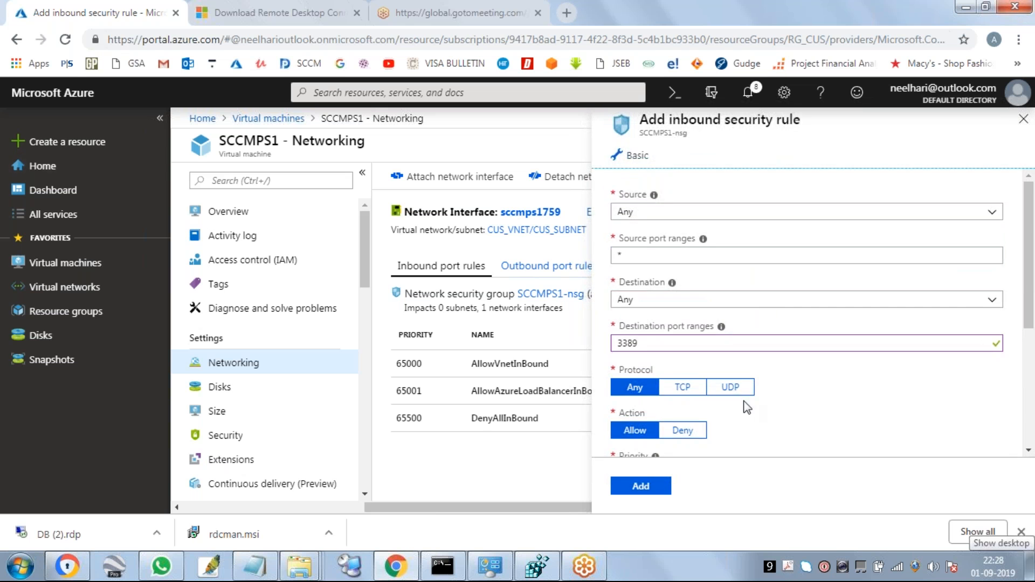
left_click_drag(1031, 325, 1029, 396)
left_click_drag(1031, 418, 1033, 434)
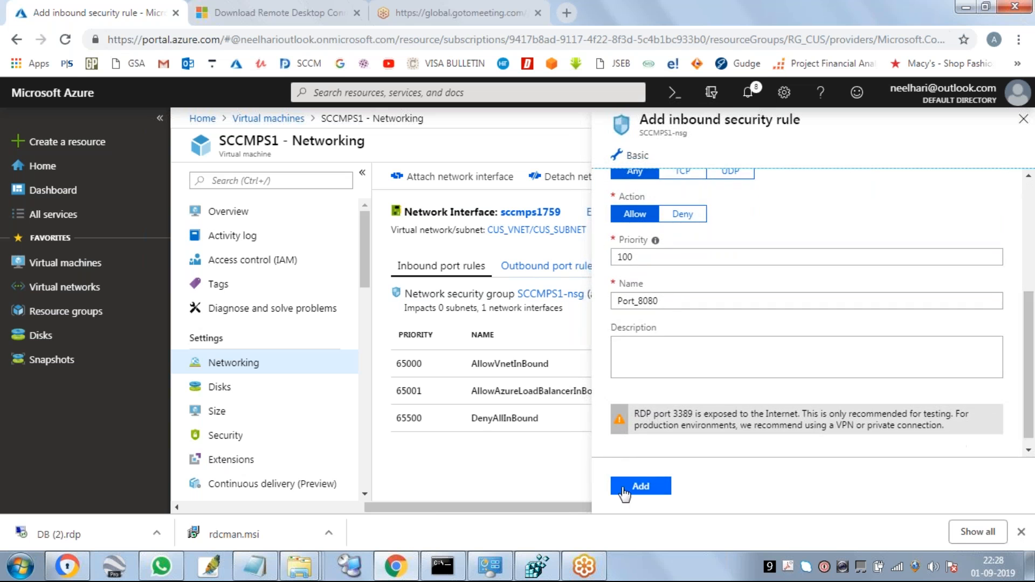
left_click(641, 486)
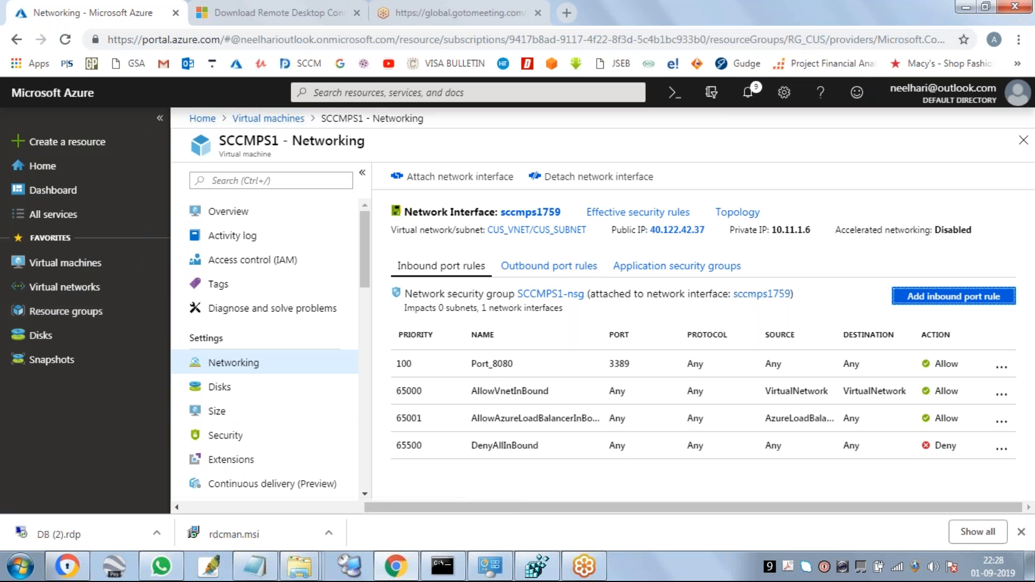
- Minimize the remote session on DC, cancel the pending sign-in to 40.122.42.37 and close its Remote Desktop Connection window
mouse_move(567, 578)
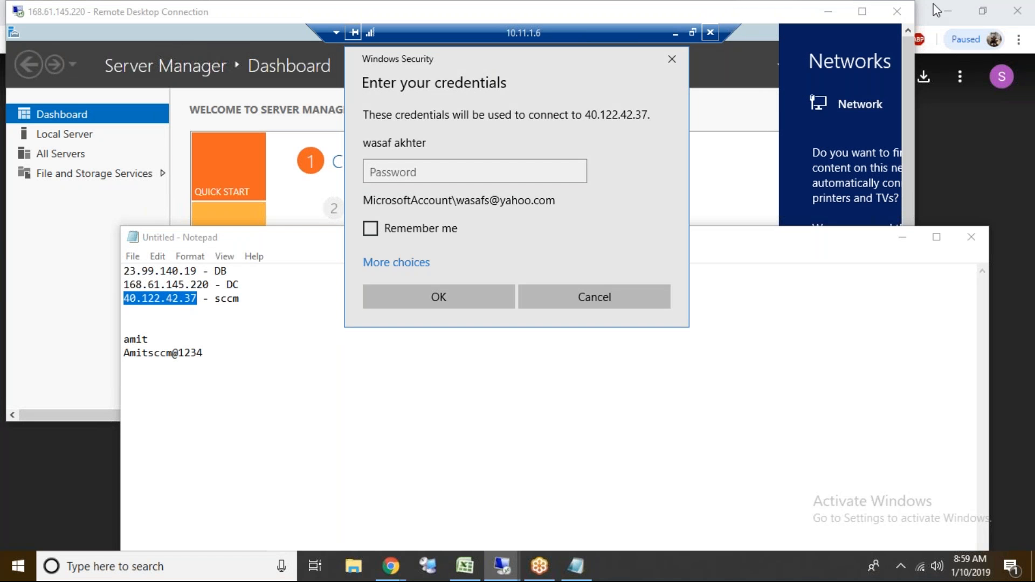
left_click(651, 14)
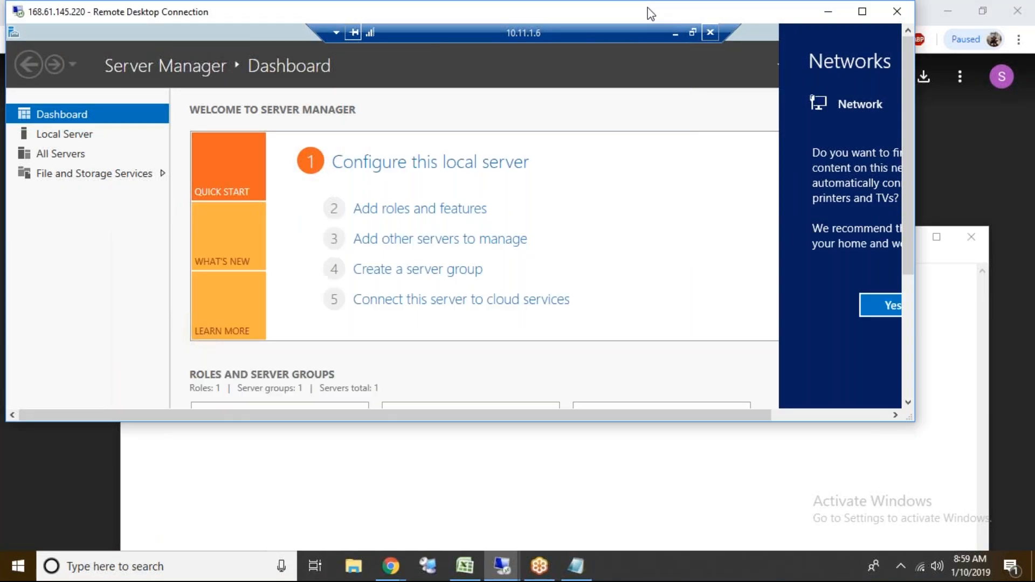
double_click(651, 13)
left_click(672, 11)
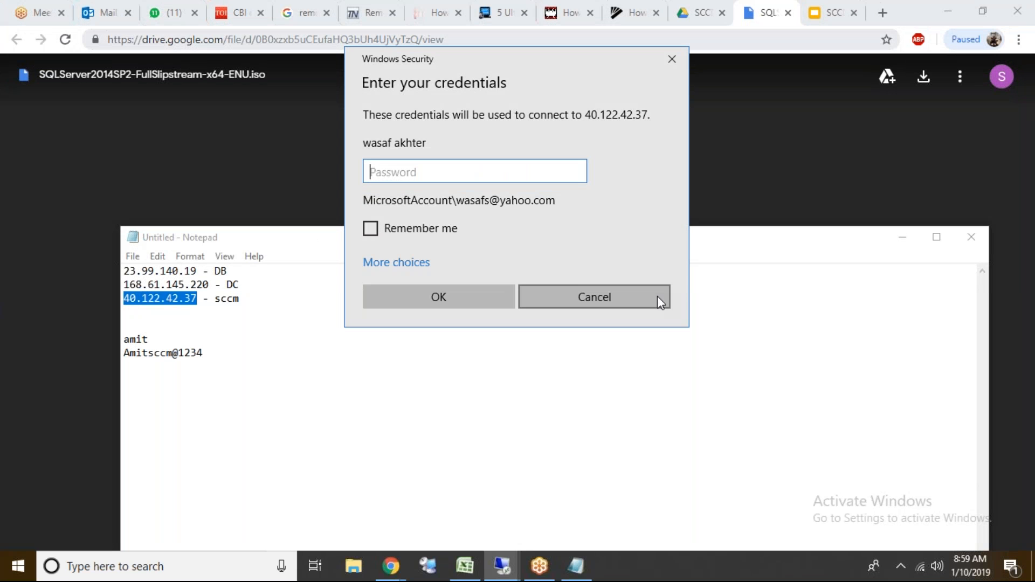
left_click(554, 296)
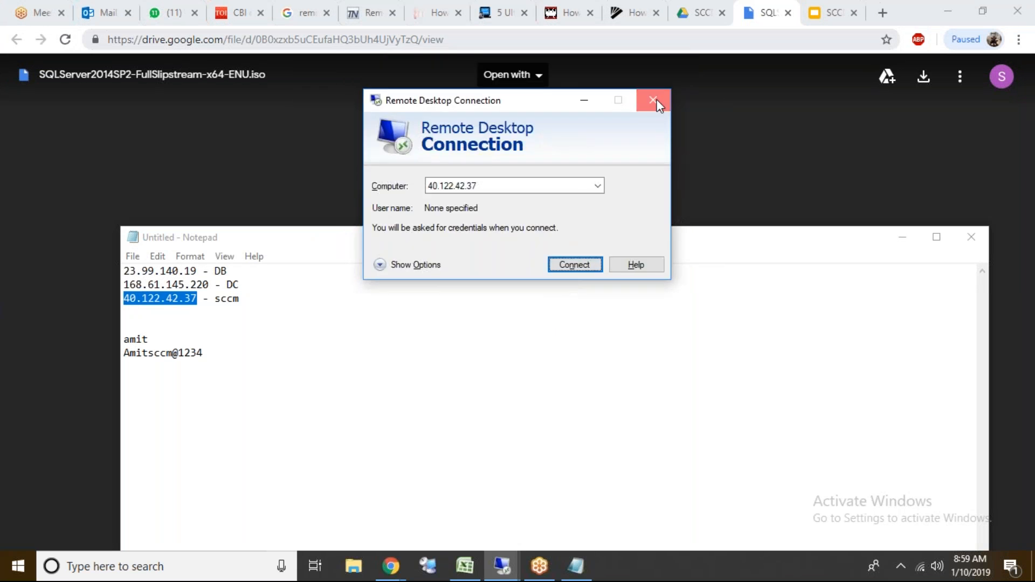
left_click(657, 102)
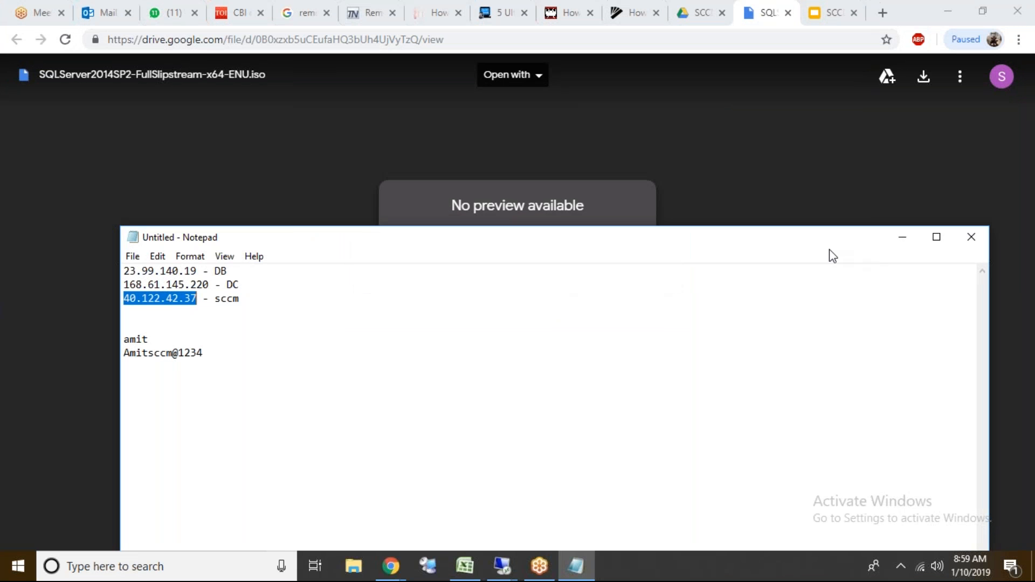
left_click(973, 21)
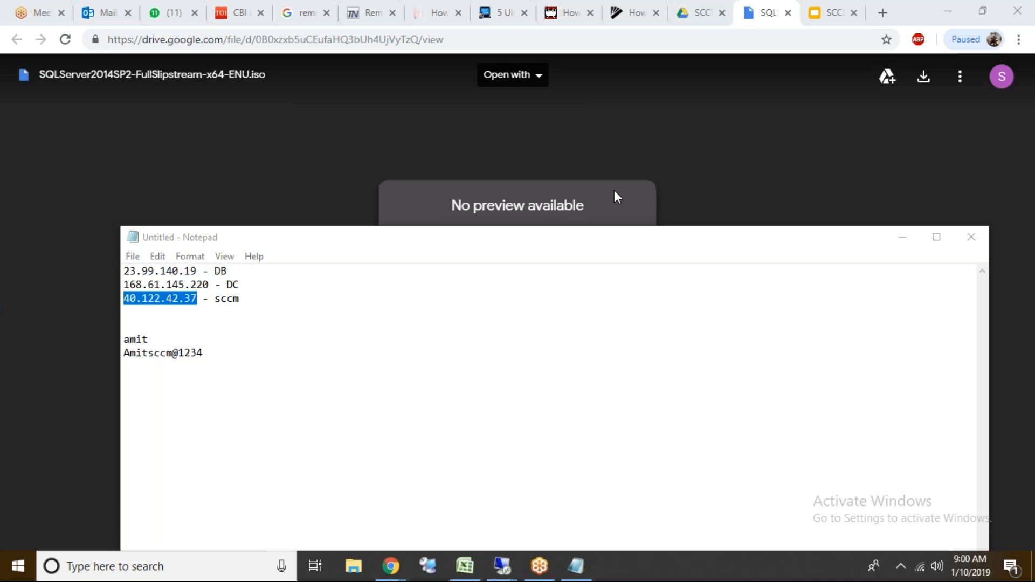
- Open a new Remote Desktop Connection from the local computer and start connecting to 40.122.42.37
left_click(267, 241)
right_click(18, 566)
left_click(71, 503)
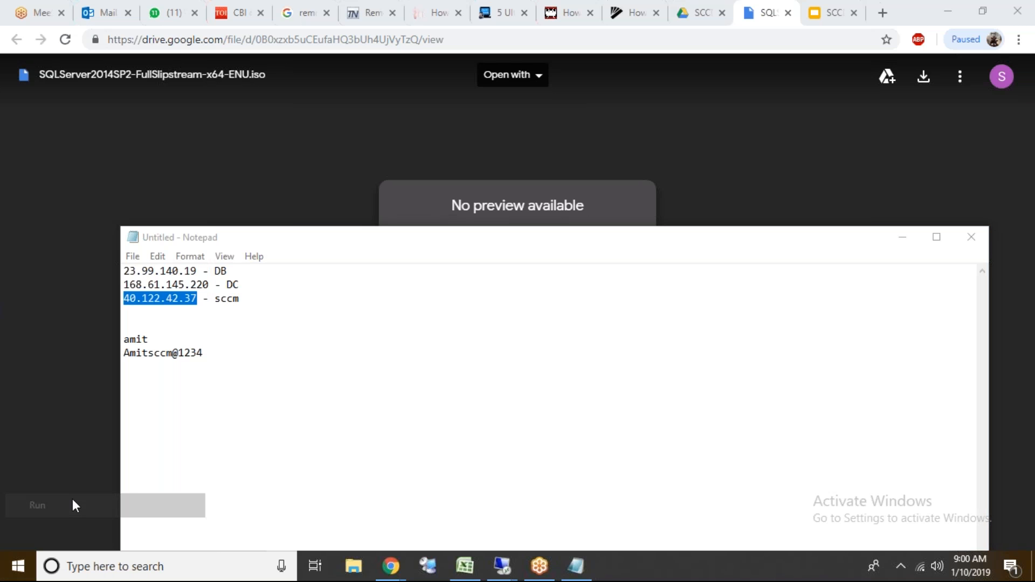
key("Return")
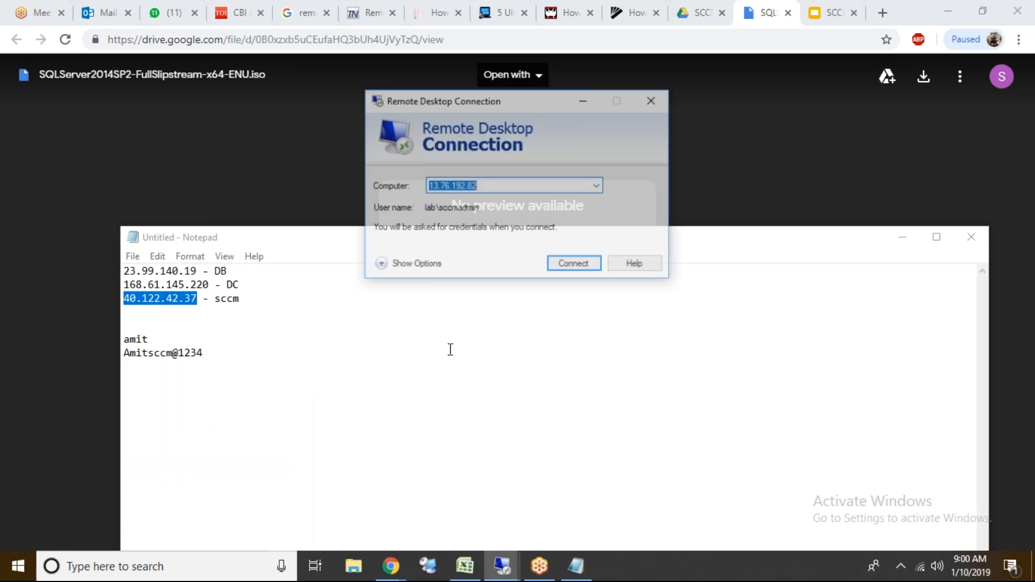
type("40.122.42.37")
key("Return")
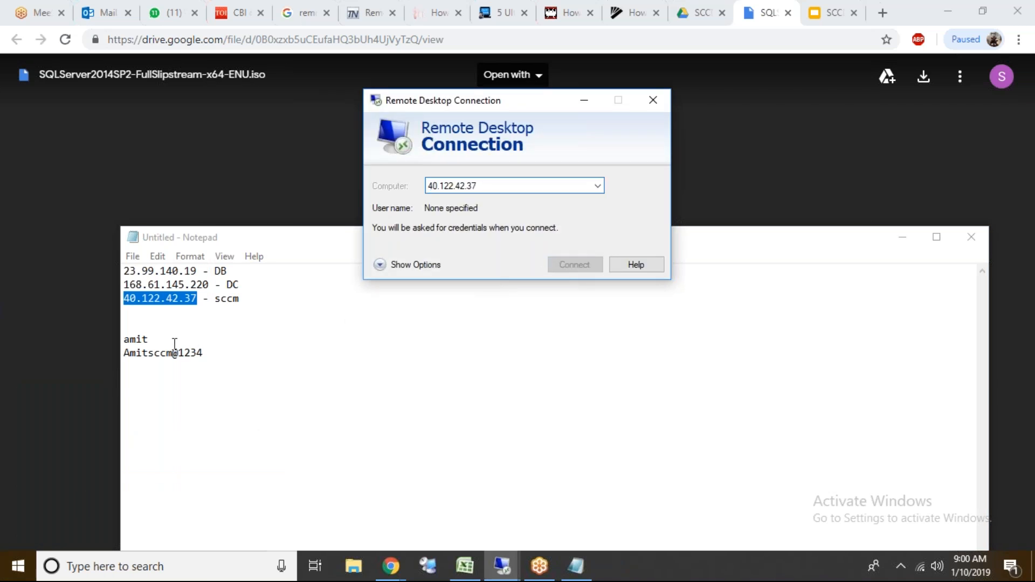
- Sign in to 40.122.42.37 under a different account with the user name and password from the Notepad notes, and accept the certificate warning
double_click(138, 340)
key("ctrl+c")
left_click(470, 162)
left_click(393, 263)
left_click(459, 348)
key("ctrl+v")
left_click_drag(124, 352, 203, 352)
key("ctrl+c")
left_click(442, 181)
key("ctrl+v")
left_click(426, 373)
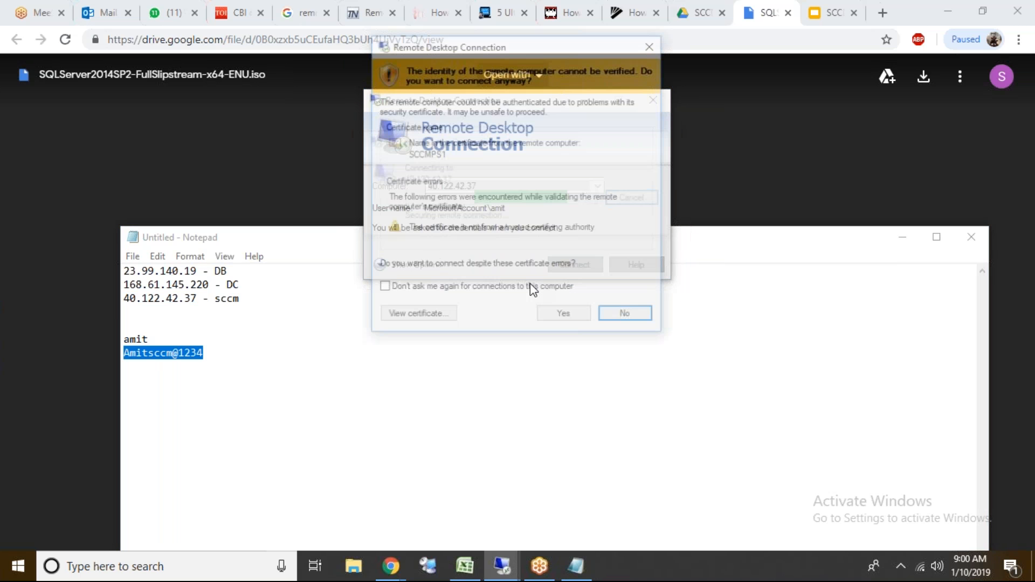
left_click(564, 314)
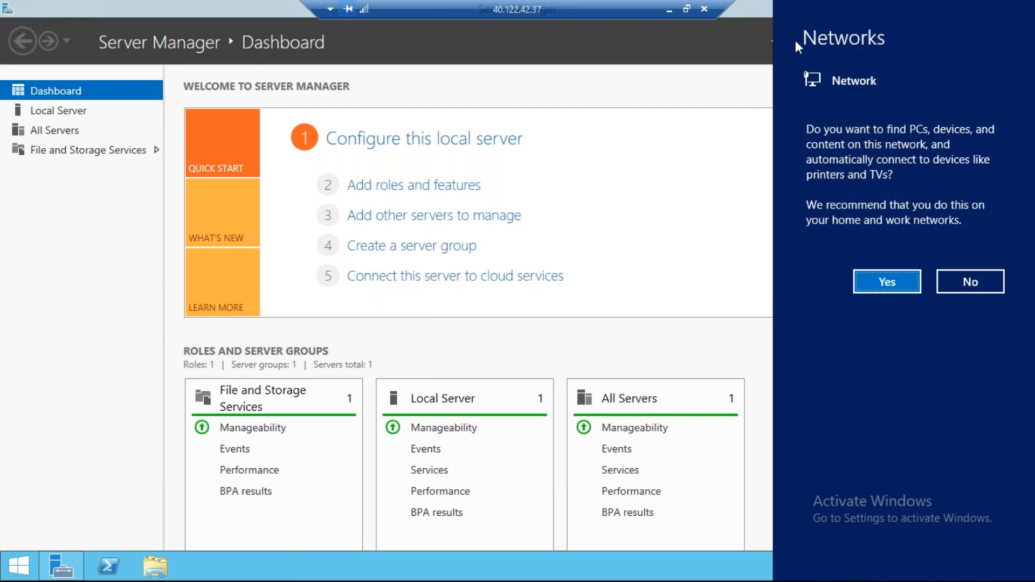
- Dismiss the network discovery prompt on SCCMPS1 and set Windows Update to never check for updates
left_click(768, 189)
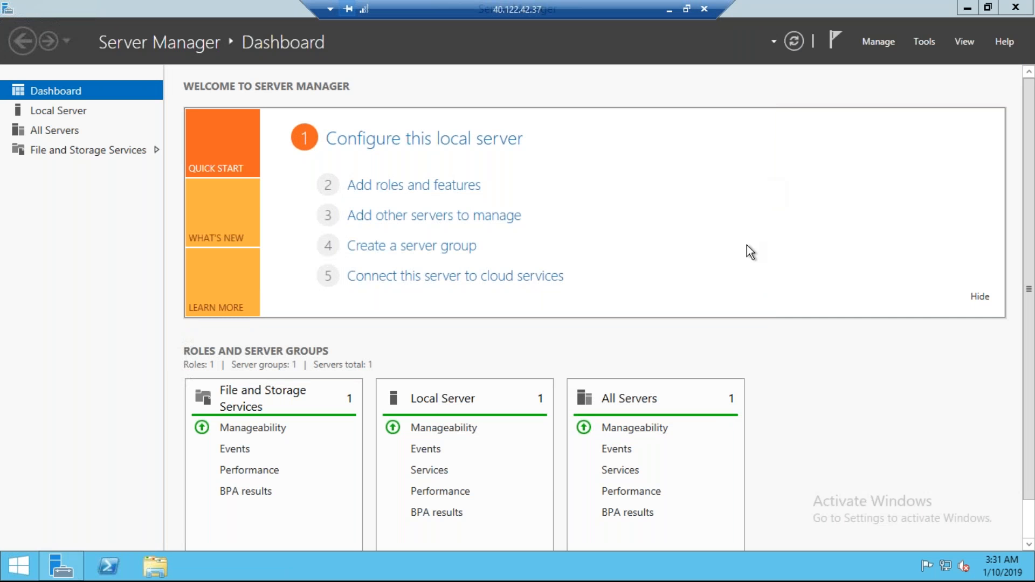
left_click(57, 109)
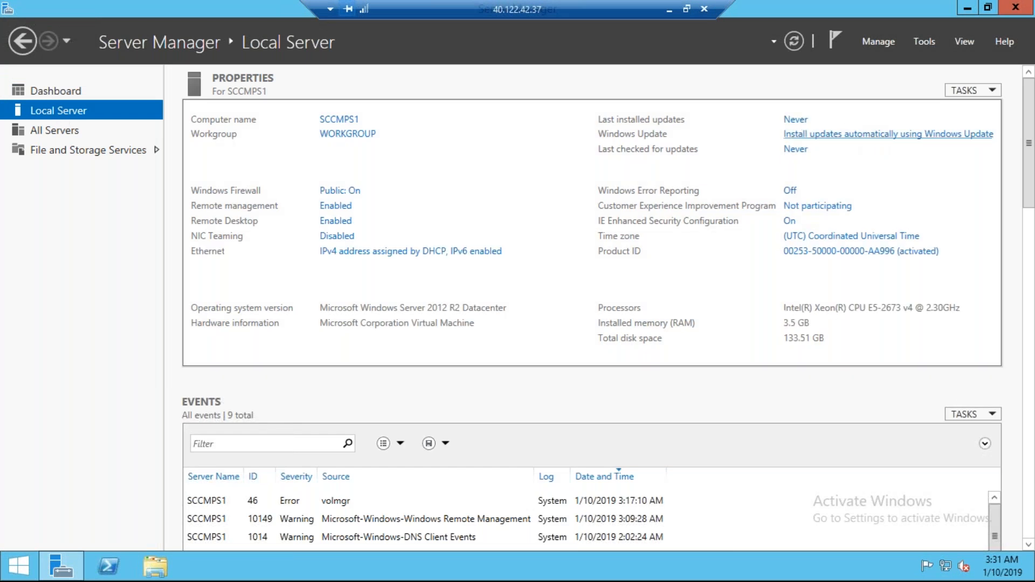
left_click(837, 134)
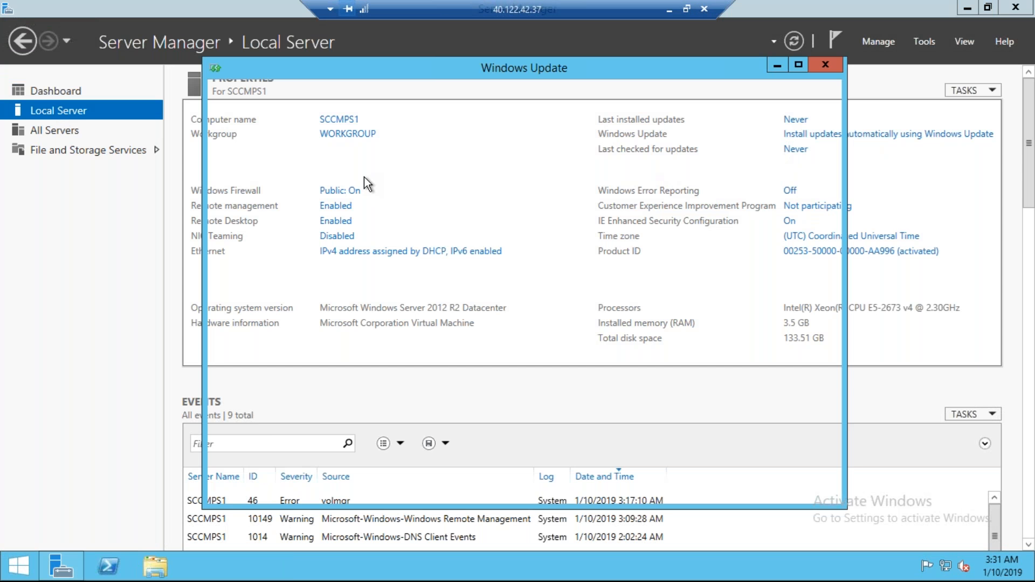
left_click(277, 168)
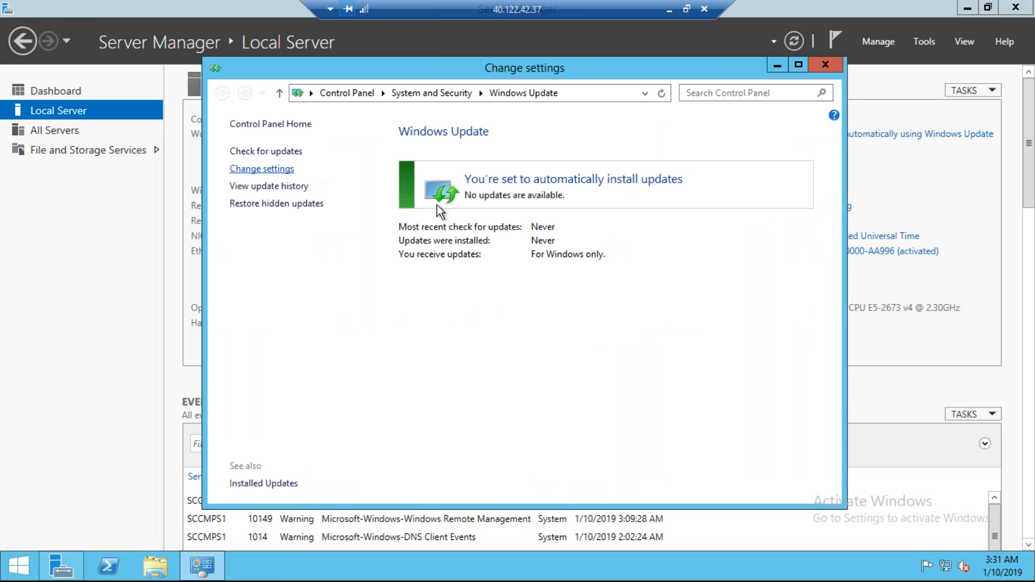
left_click(410, 210)
left_click(364, 262)
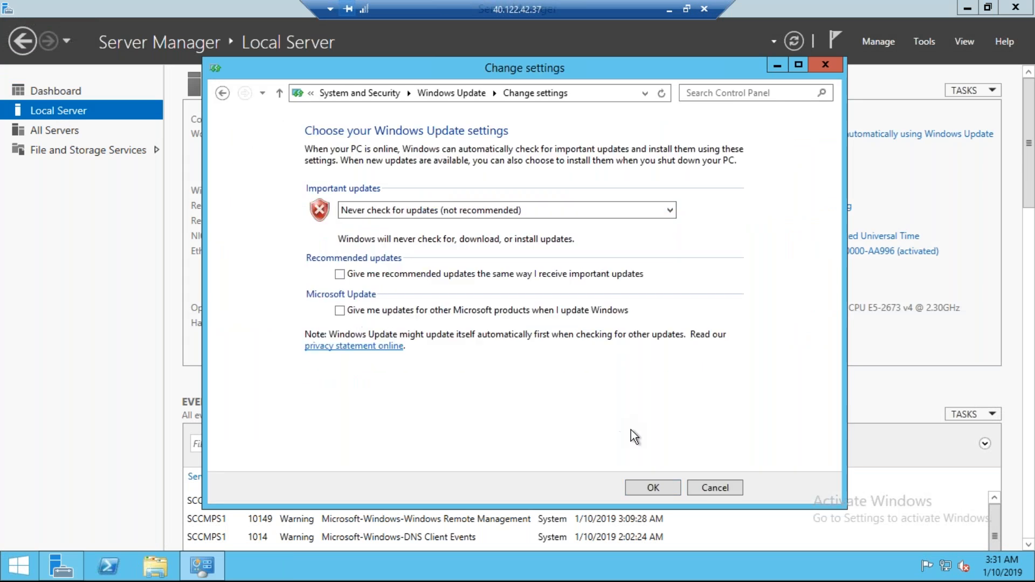
left_click(636, 487)
left_click(824, 66)
- Turn off Internet Explorer Enhanced Security Configuration for administrators on SCCMPS1
left_click(789, 224)
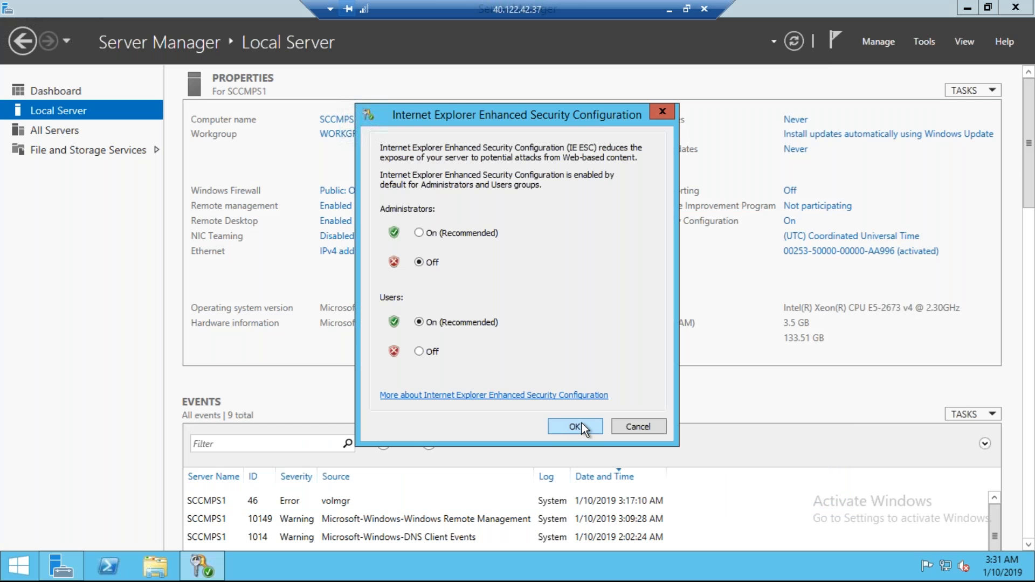
left_click(581, 423)
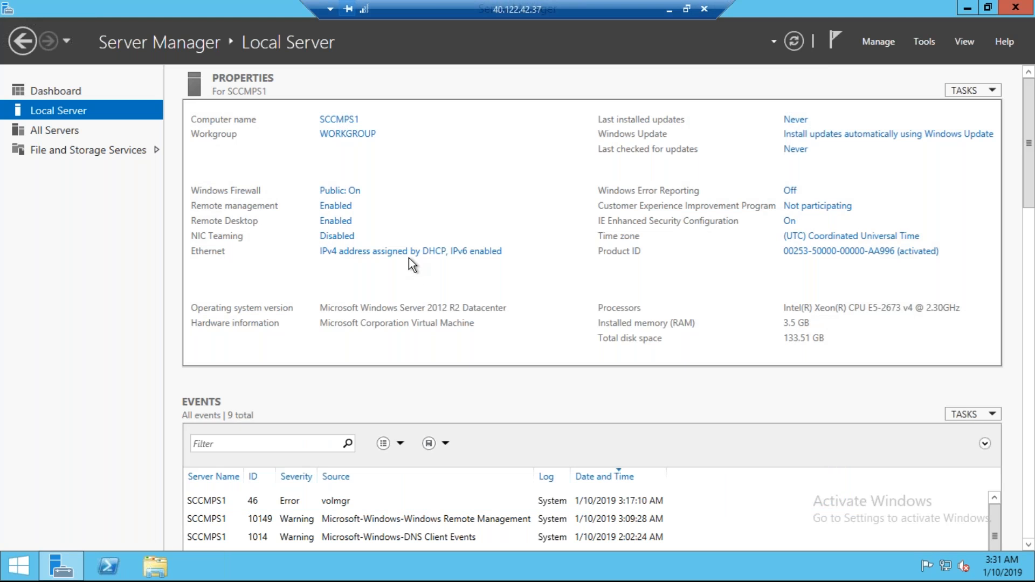
- Disable Internet Protocol Version 6 on SCCMPS1's Ethernet adapter and refresh the local server properties
left_click(375, 255)
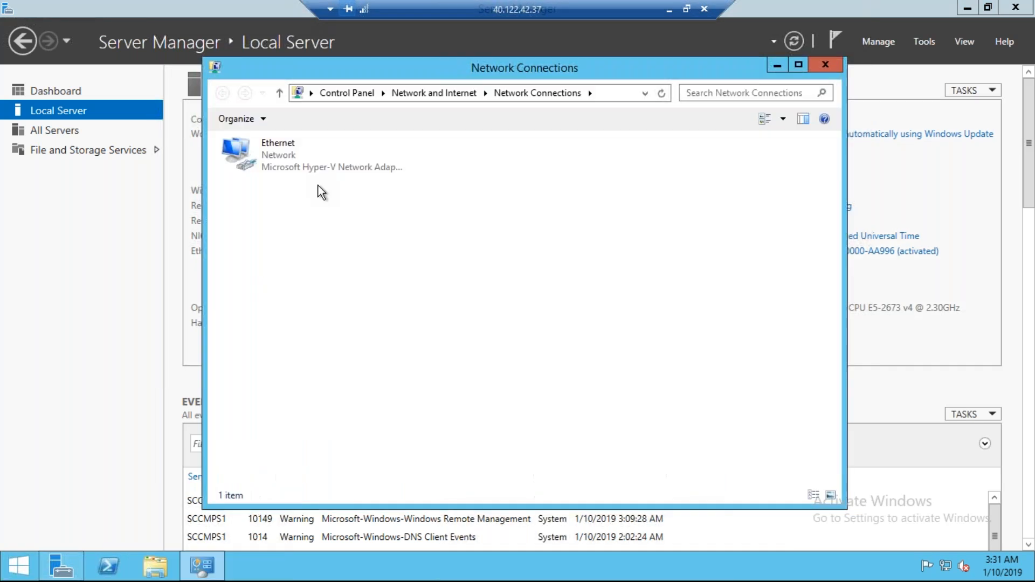
right_click(313, 158)
left_click(360, 296)
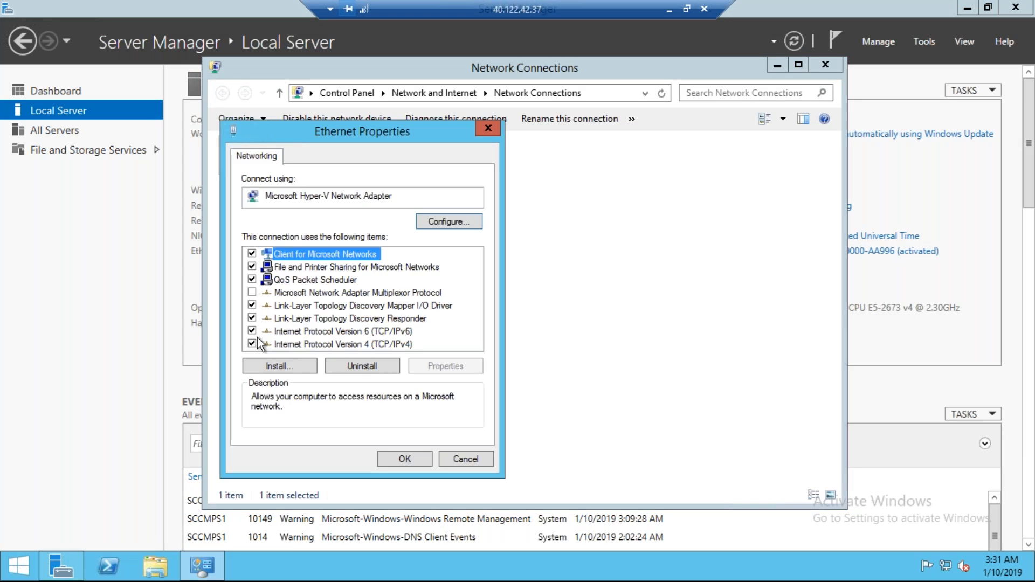
left_click(252, 331)
left_click(409, 456)
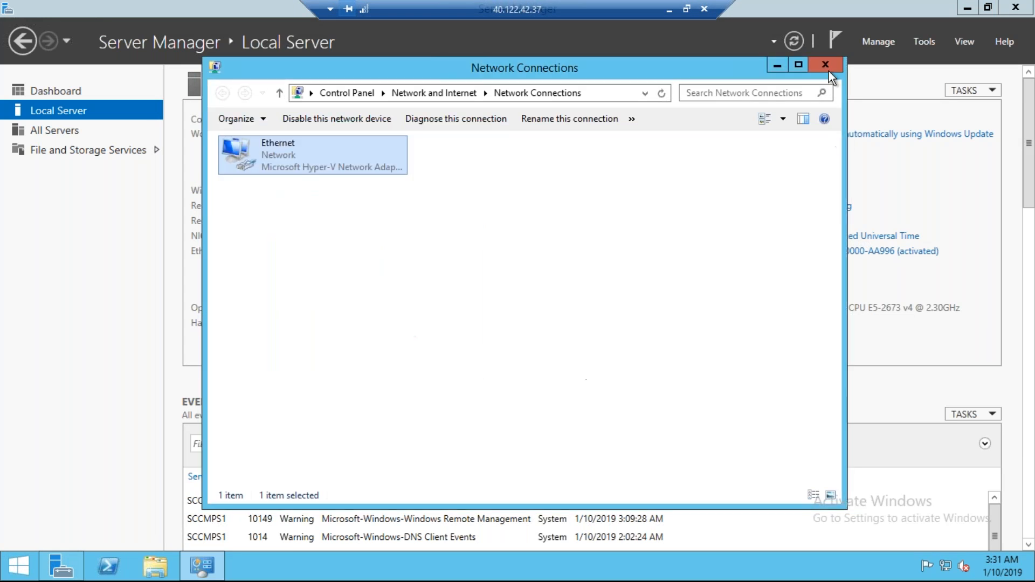
left_click(828, 69)
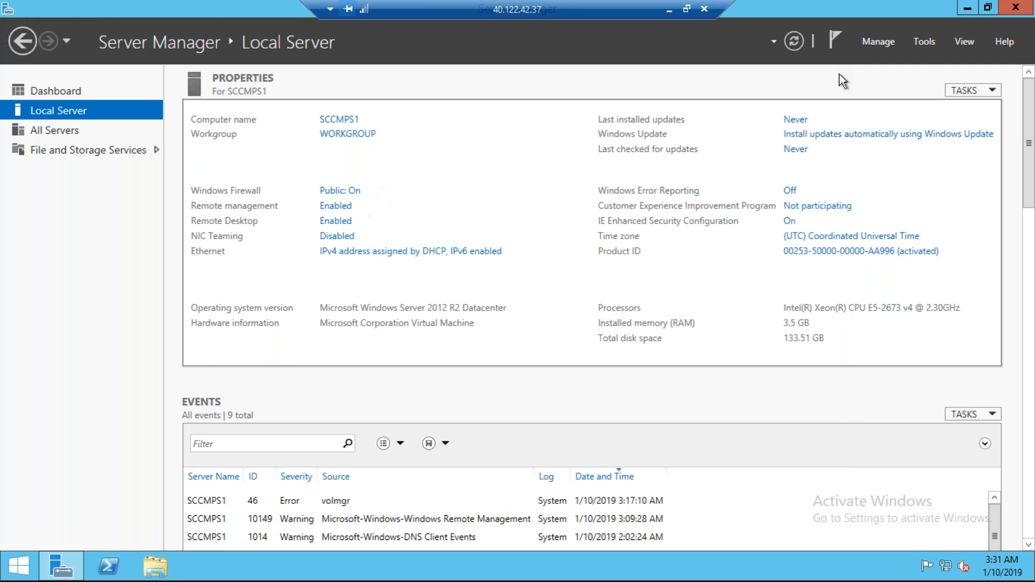
left_click(794, 41)
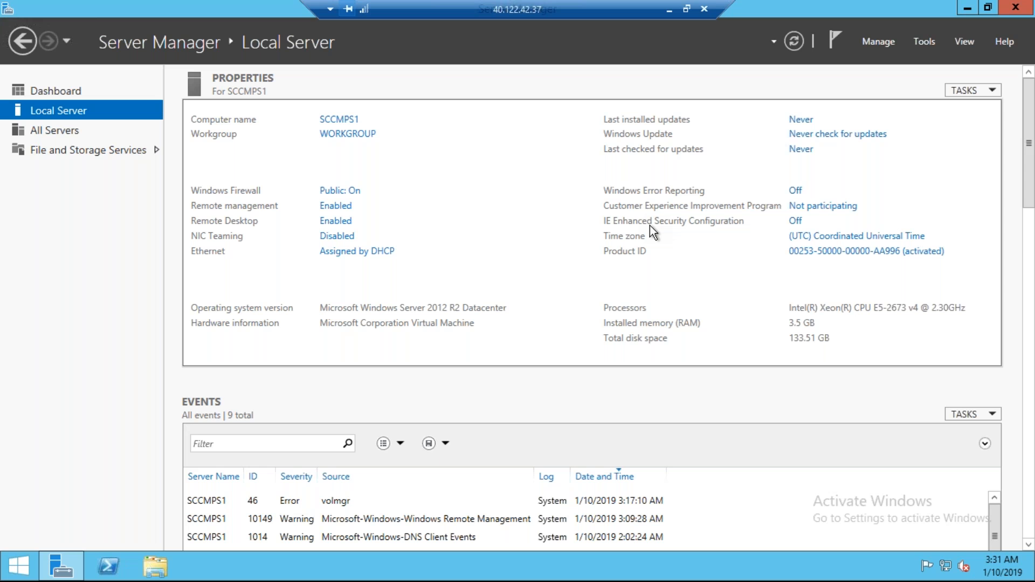
- Switch to the DB server's remote session and close its blank Remote Desktop Connection window and the finished .NET Framework 3.5 installation wizard
left_click(687, 9)
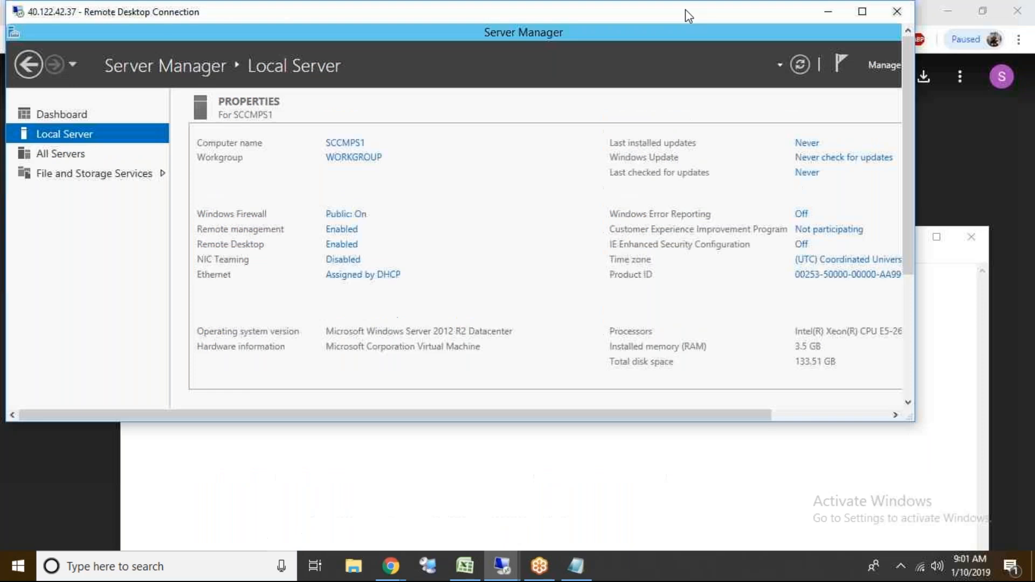
mouse_move(500, 578)
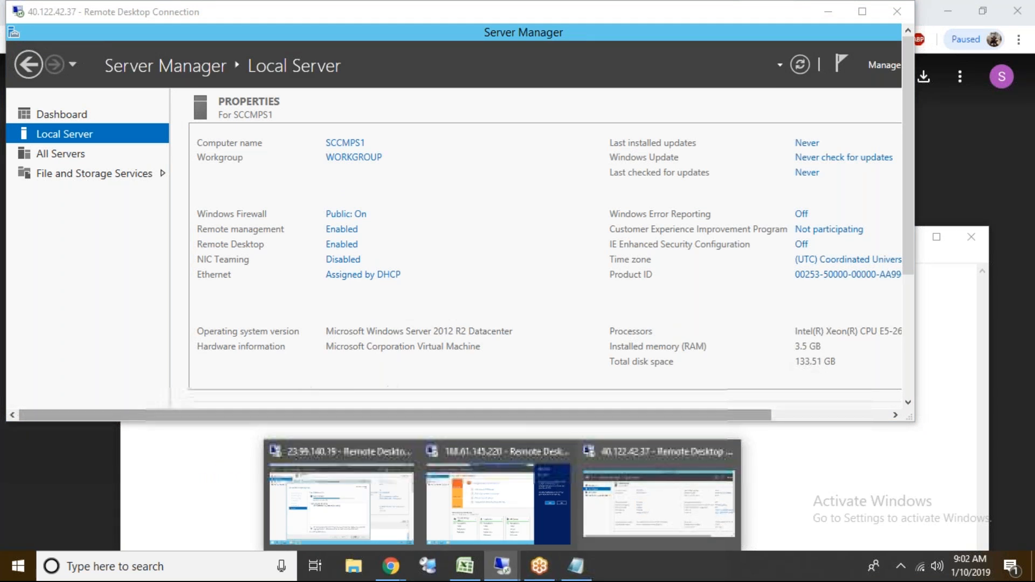
left_click(373, 515)
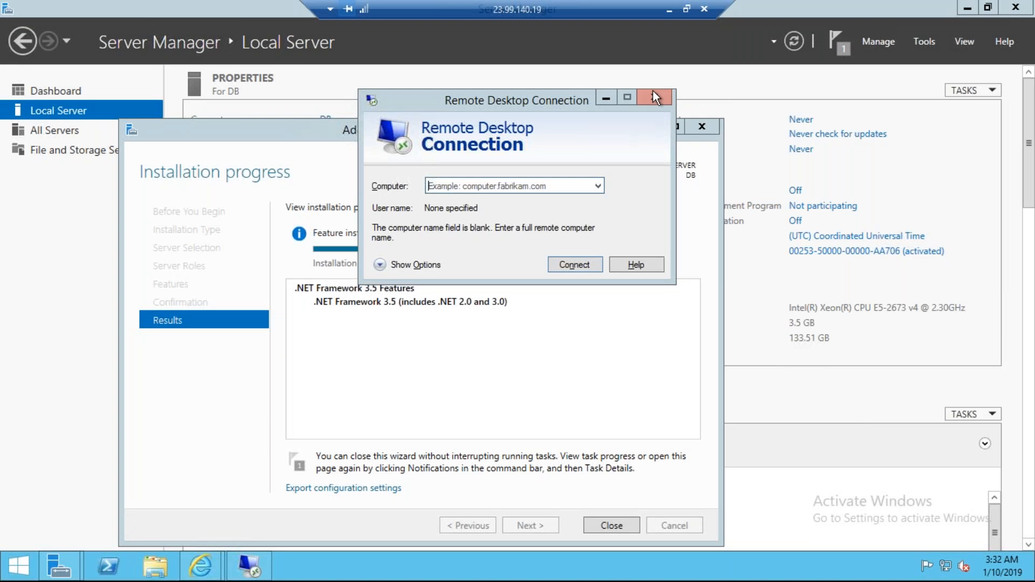
left_click(653, 97)
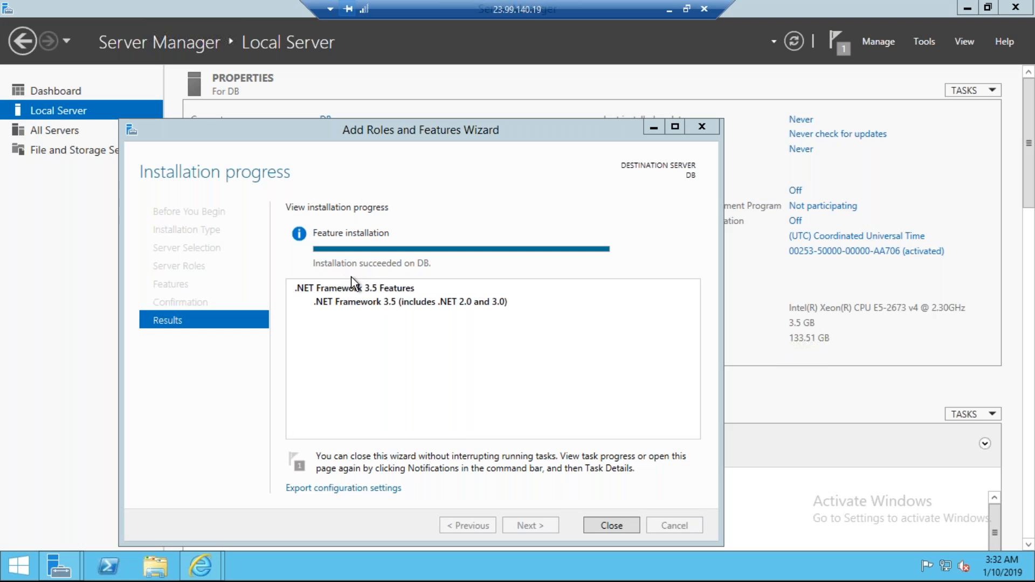
left_click(605, 531)
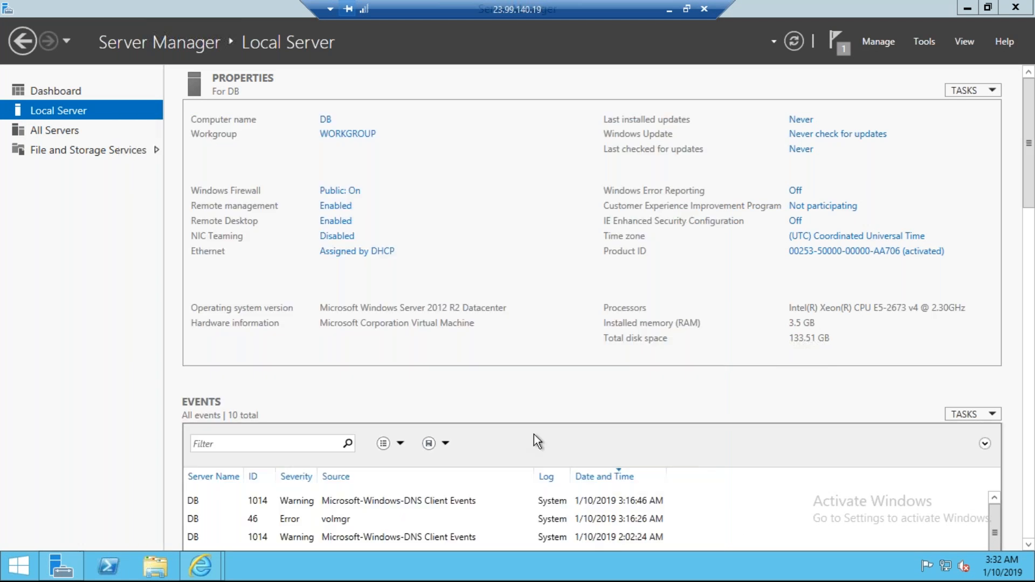
- Close Server Manager and Internet Explorer with all its tabs on the DB server
left_click(767, 9)
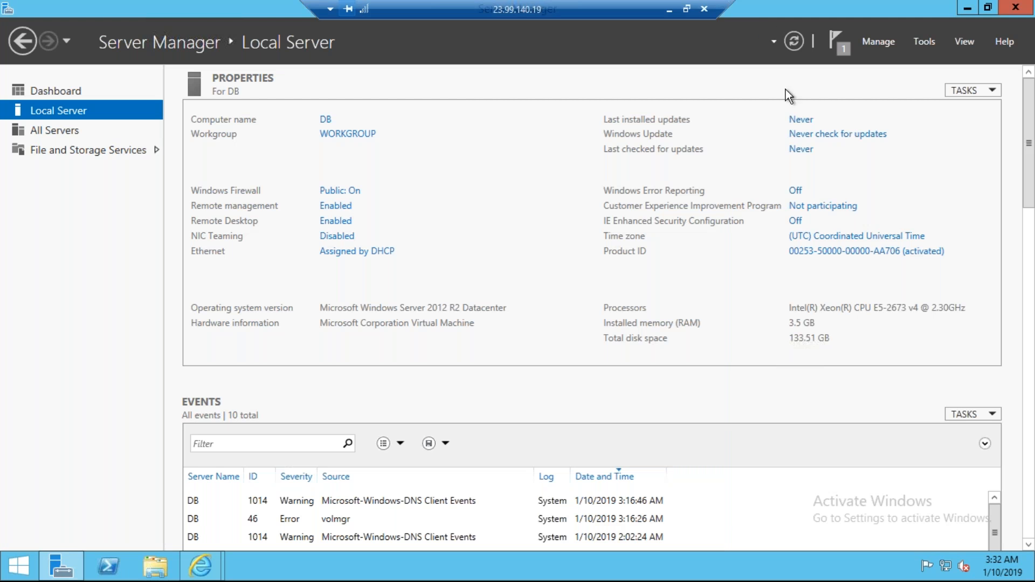
double_click(768, 10)
left_click(816, 70)
left_click(651, 36)
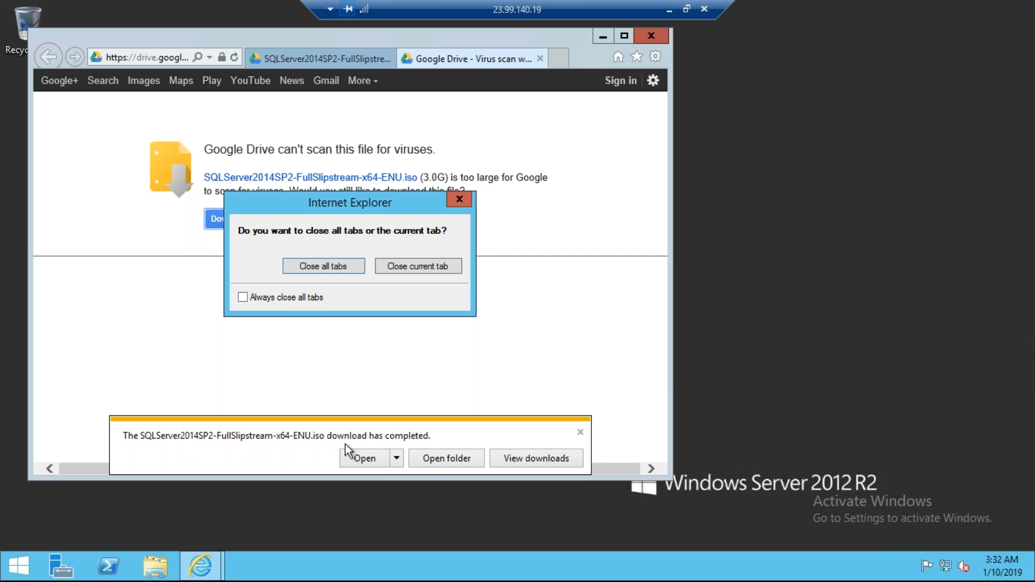
left_click(460, 200)
left_click(651, 38)
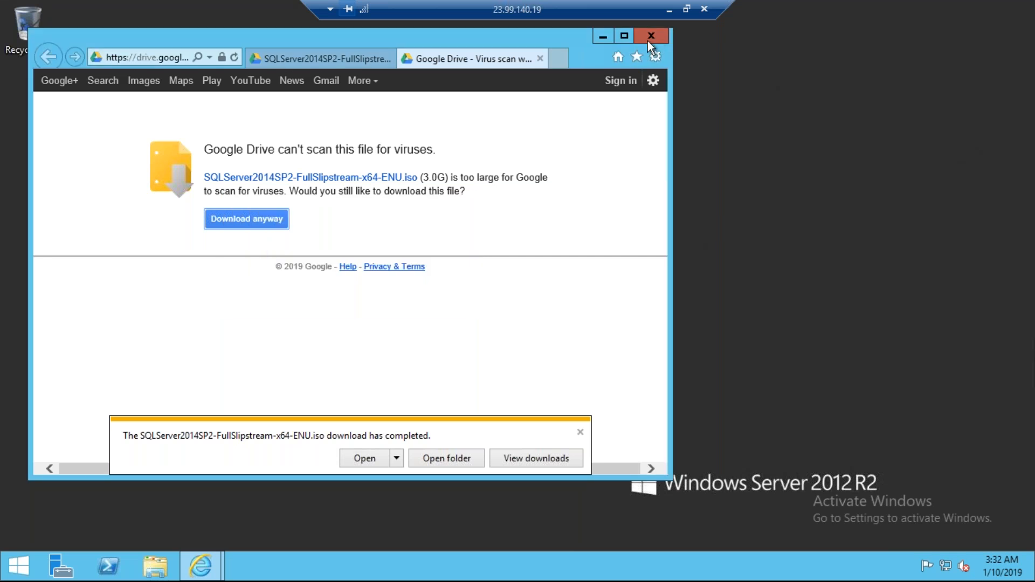
left_click(328, 268)
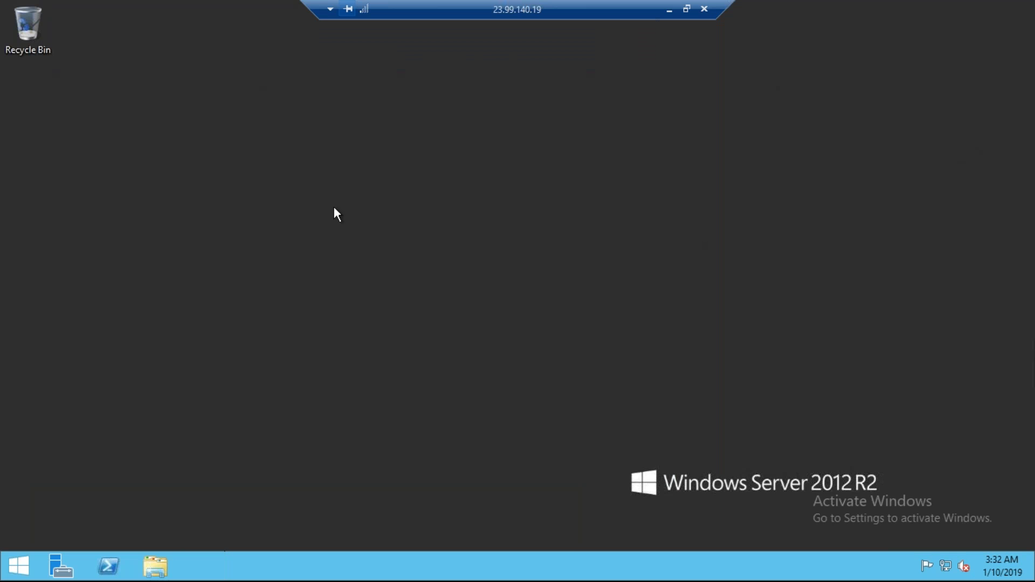
- Switch from the DB server to SCCMPS1's remote session and show it full screen
left_click(685, 9)
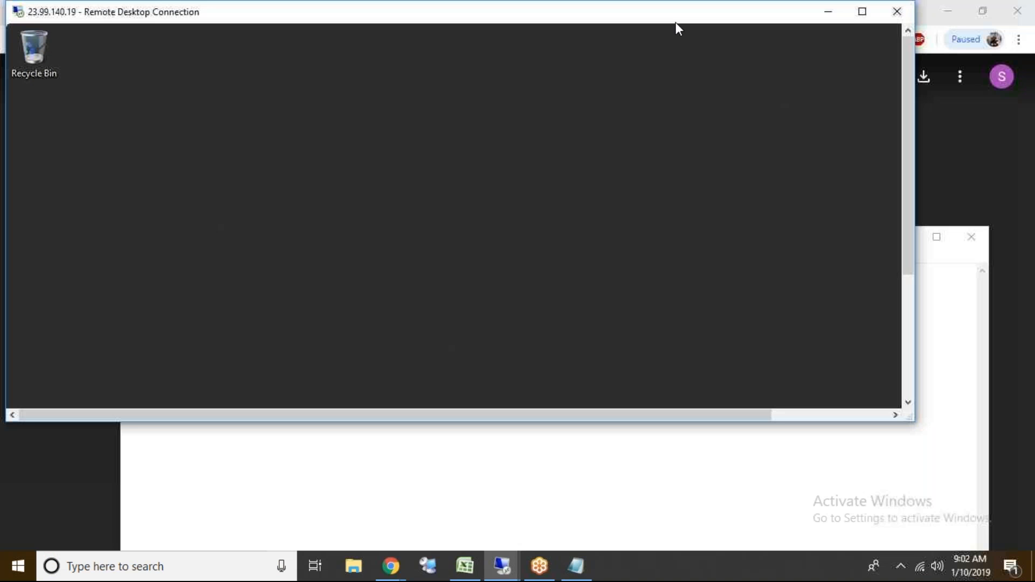
left_click(502, 566)
left_click(677, 488)
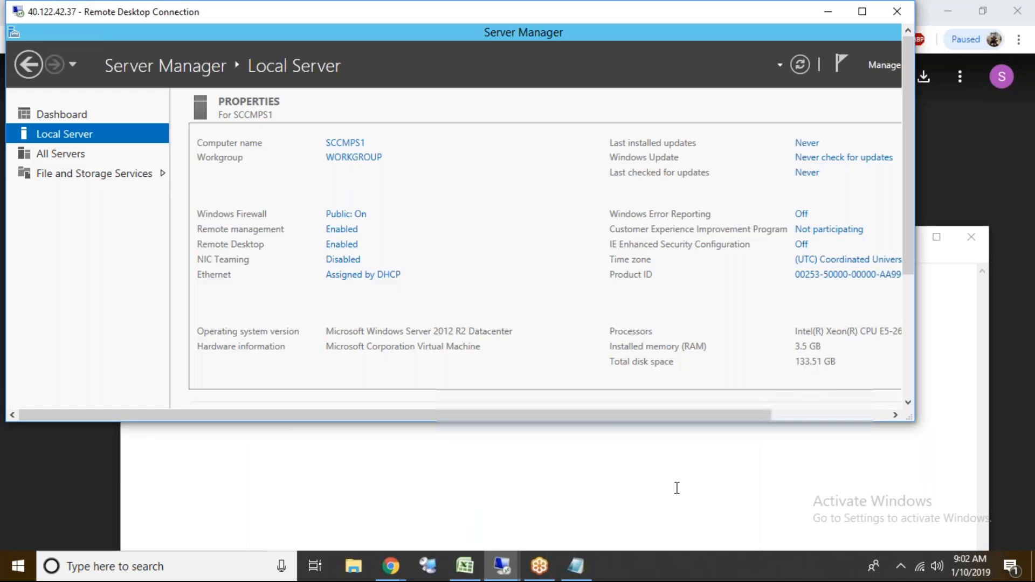
double_click(724, 15)
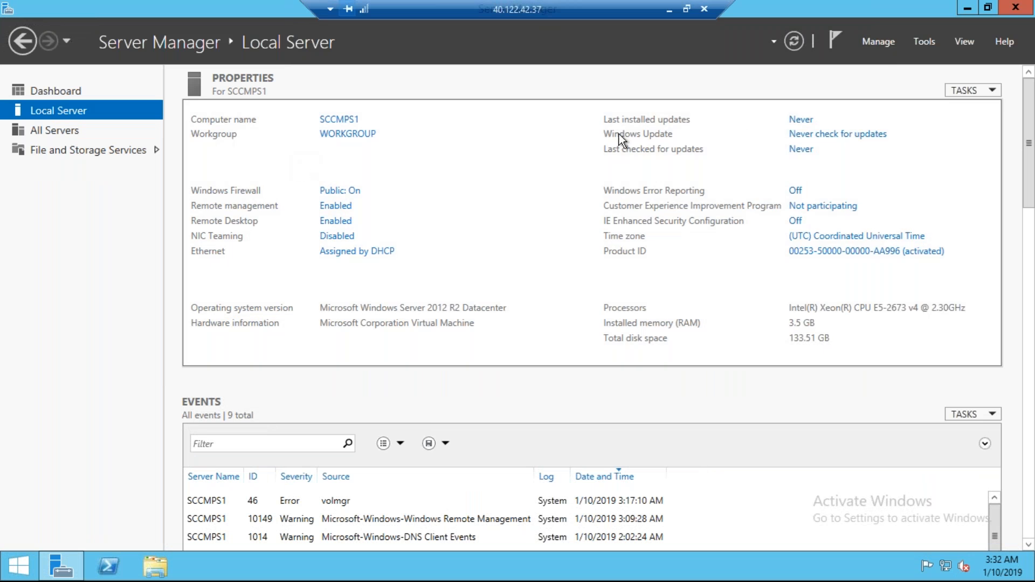
- Start adding roles and features on SCCMPS1 and select the Web Server (IIS) role with its required features
left_click(881, 42)
left_click(899, 63)
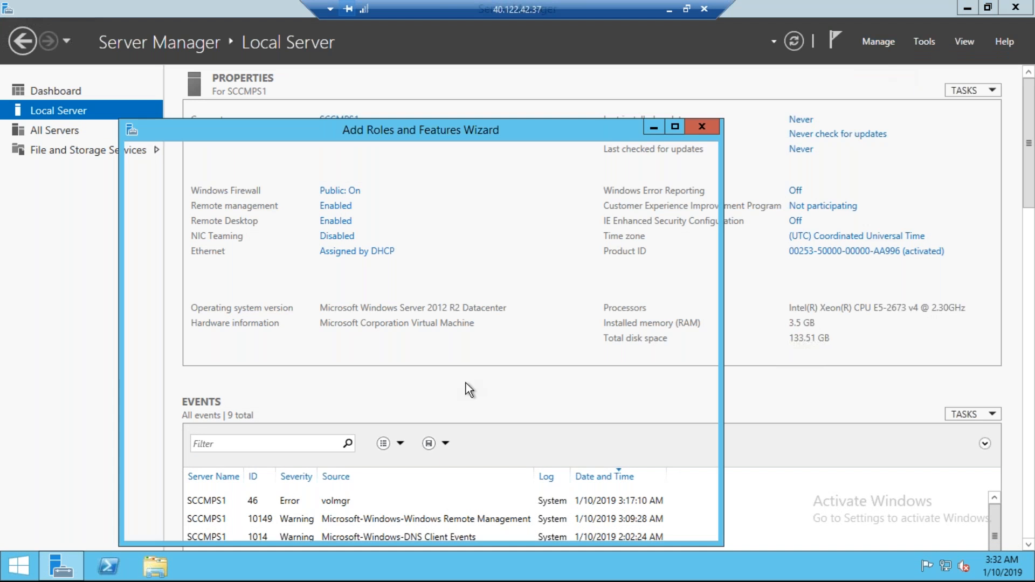
left_click(532, 524)
left_click(530, 526)
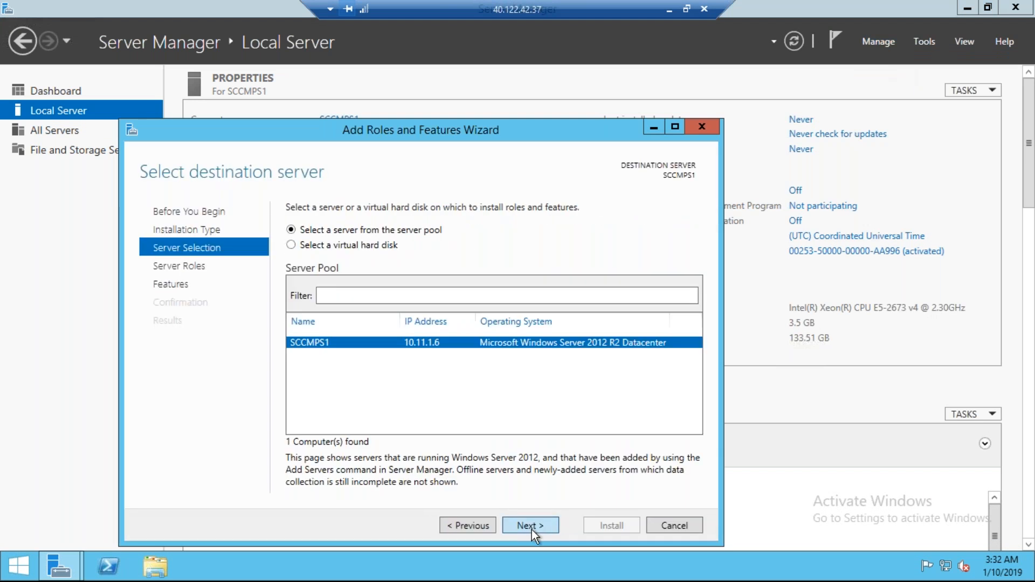
left_click(530, 525)
scroll(516, 403, "down", 1)
scroll(515, 403, "down", 2)
left_click(321, 435)
left_click(458, 454)
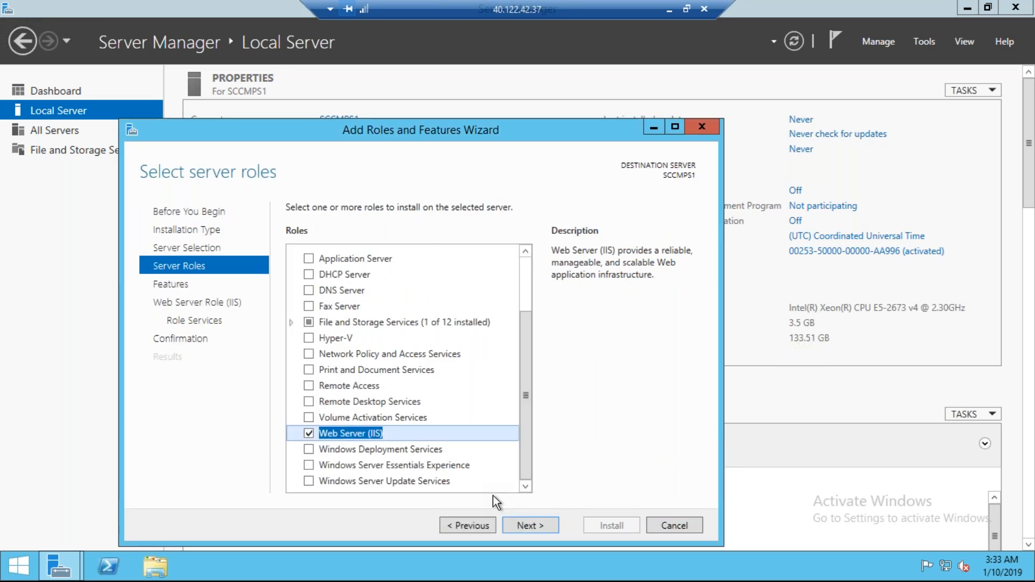
left_click(526, 524)
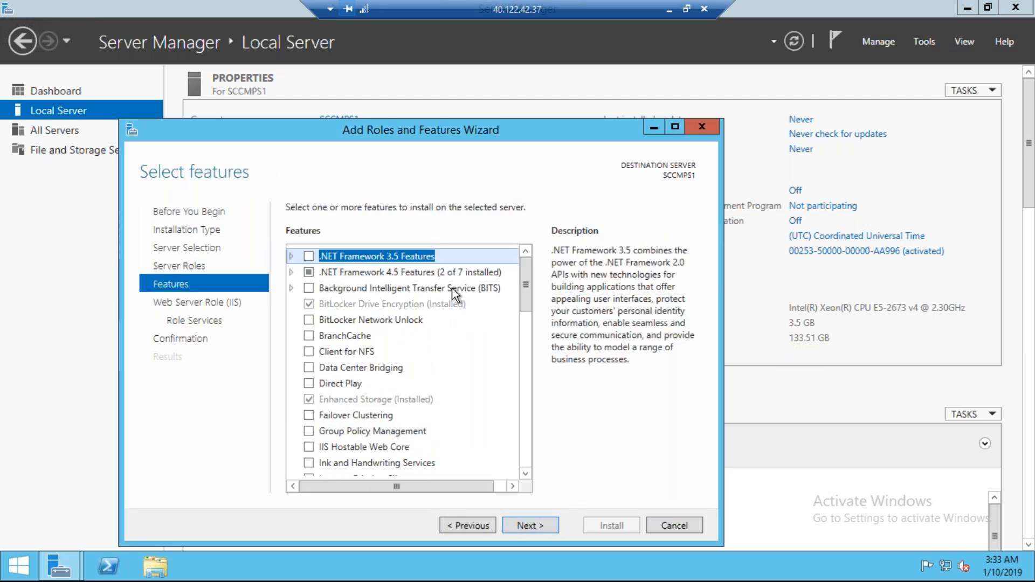
- Select .NET Framework 3.5 together with its HTTP Activation and Non-HTTP Activation features
left_click(290, 256)
left_click(323, 272)
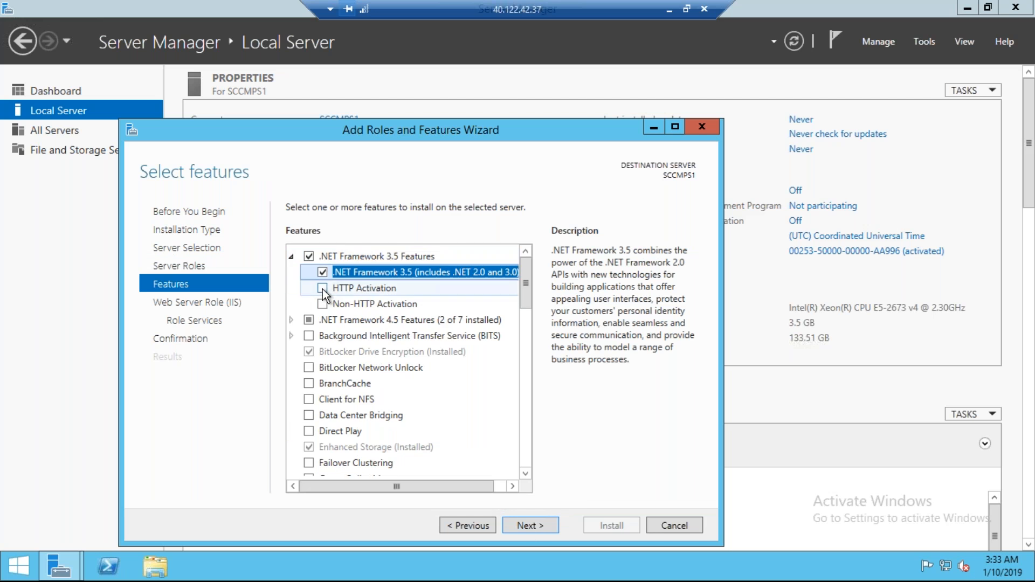
left_click(322, 288)
left_click(464, 456)
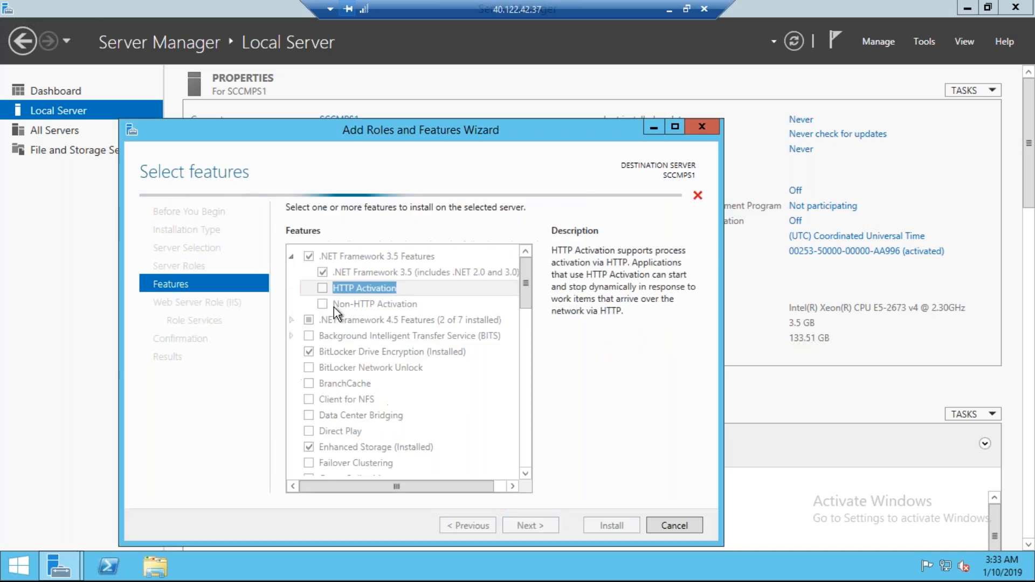
left_click(323, 304)
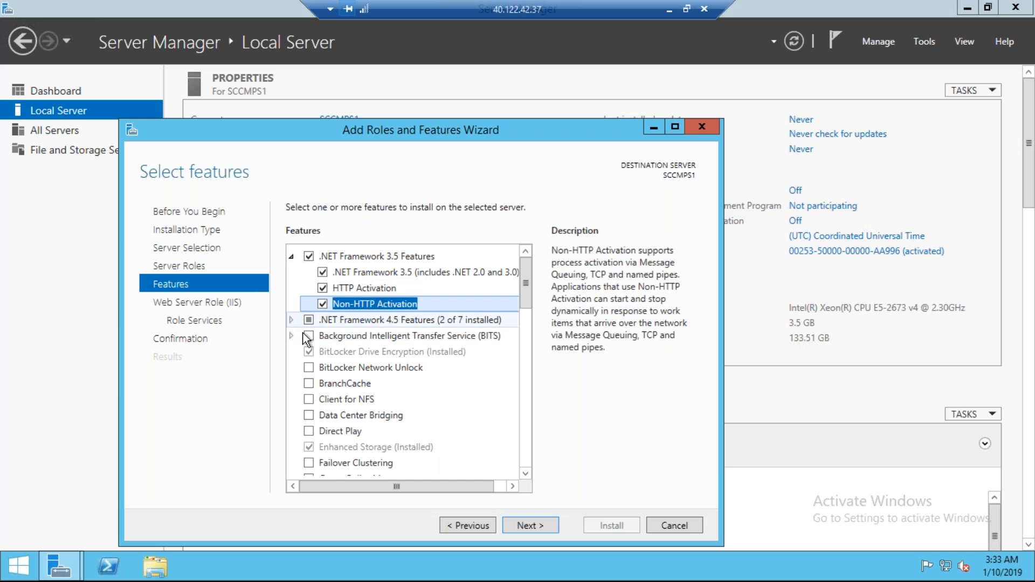
- Select HTTP, Message Queuing (MSMQ), Named Pipe and TCP Activation in the WCF Services of .NET Framework 4.5
left_click(291, 320)
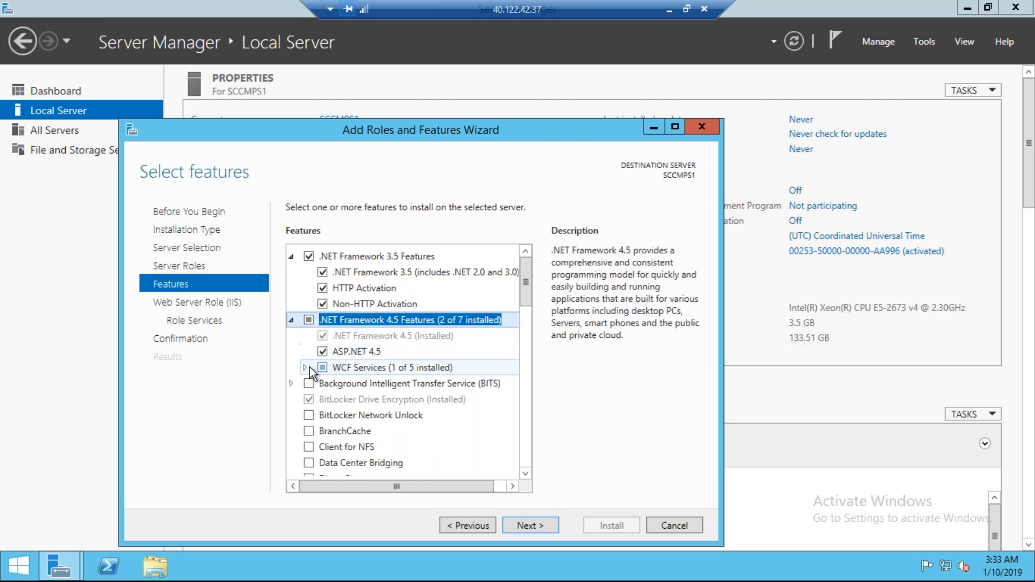
left_click(305, 367)
left_click(336, 383)
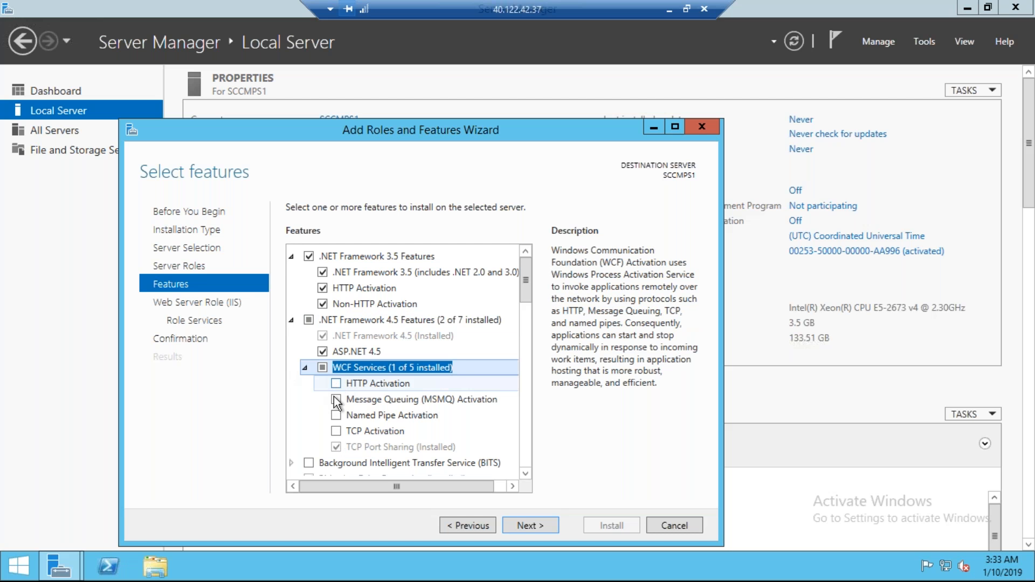
left_click(433, 454)
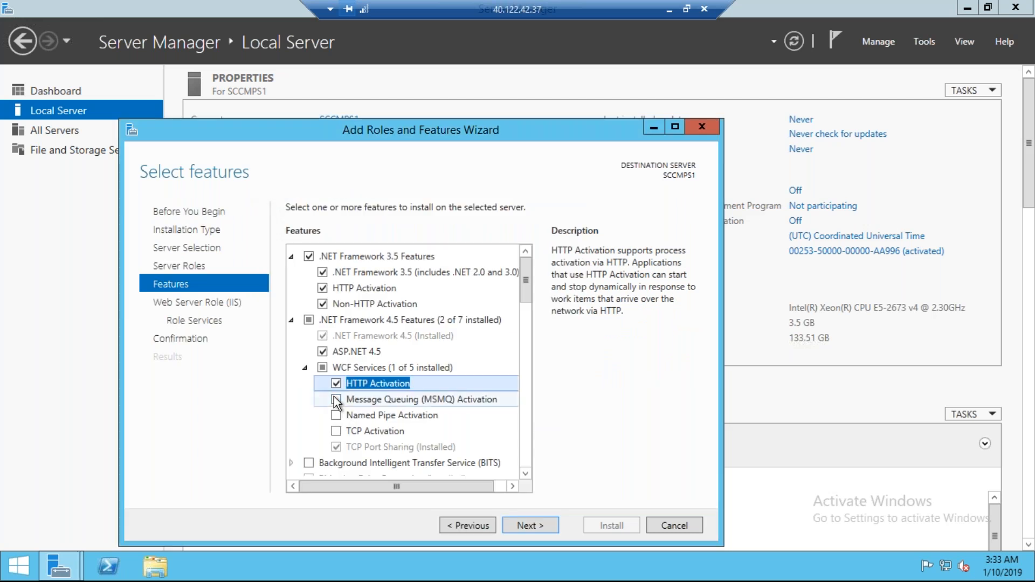
left_click(335, 400)
key("Return")
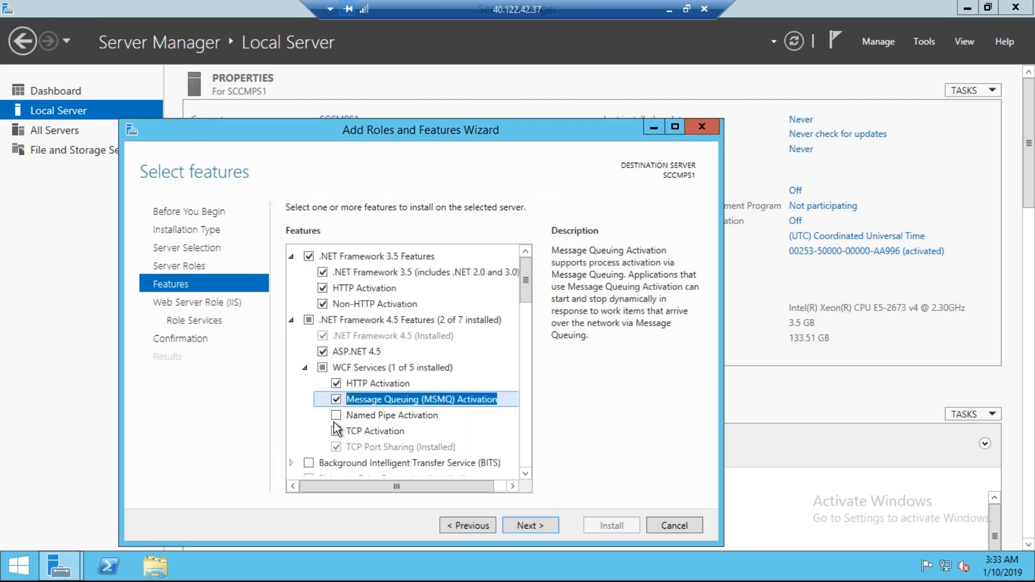
left_click(336, 415)
left_click(335, 430)
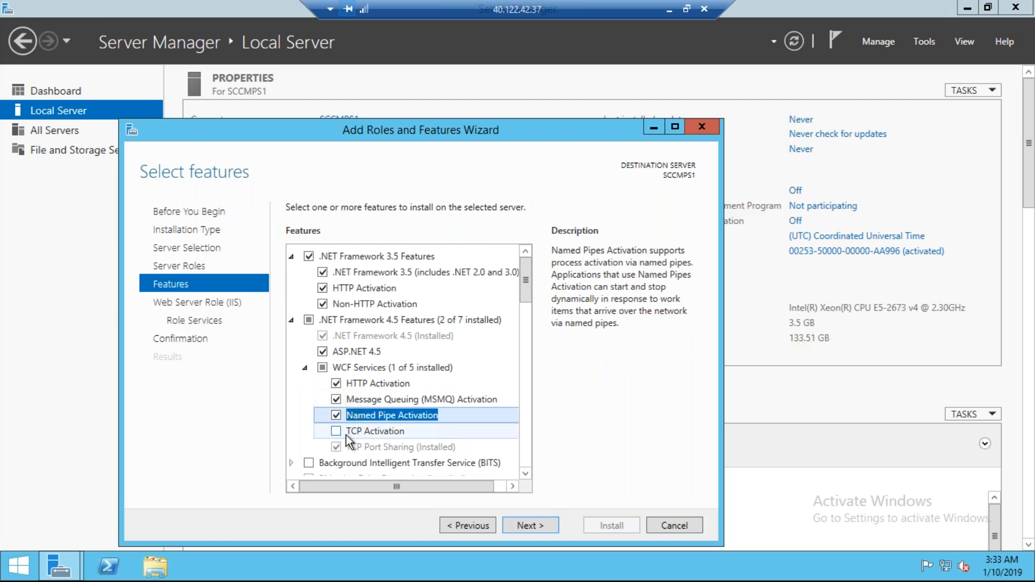
- Select Background Intelligent Transfer Service (BITS) with its required features and Remote Differential Compression, and accept the feature selection
left_click(308, 463)
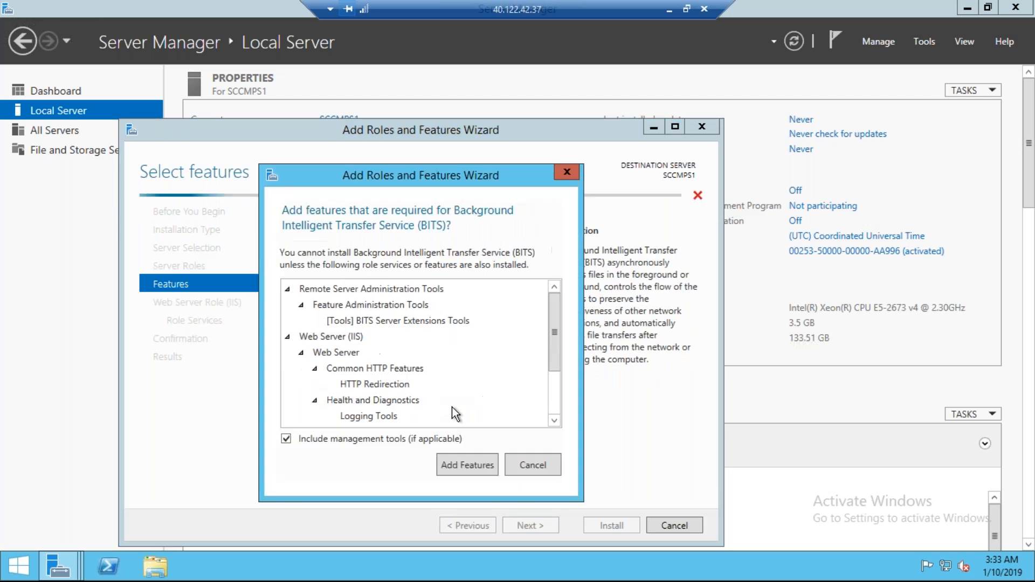
left_click(461, 400)
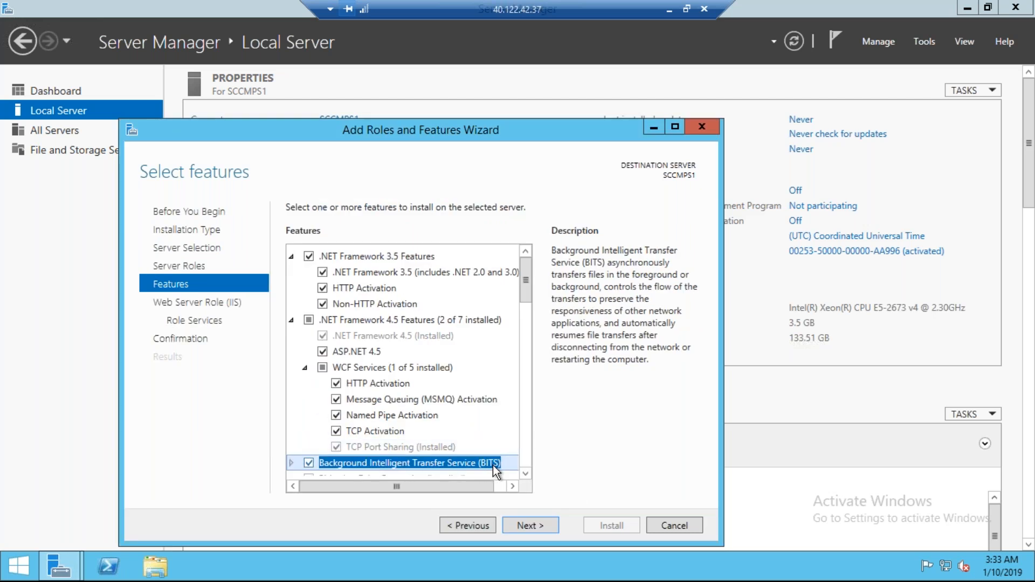
left_click(525, 474)
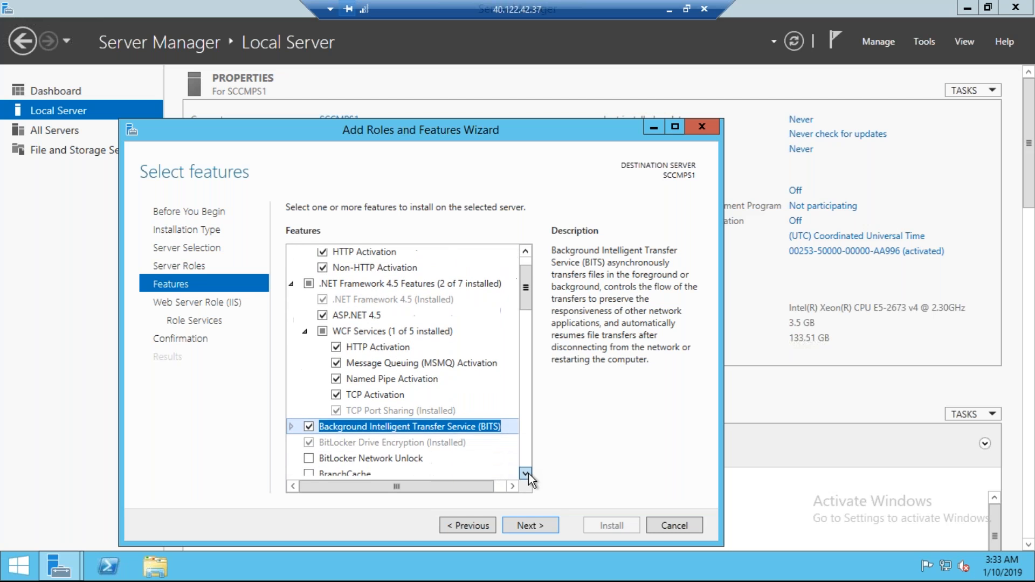
left_click(526, 473)
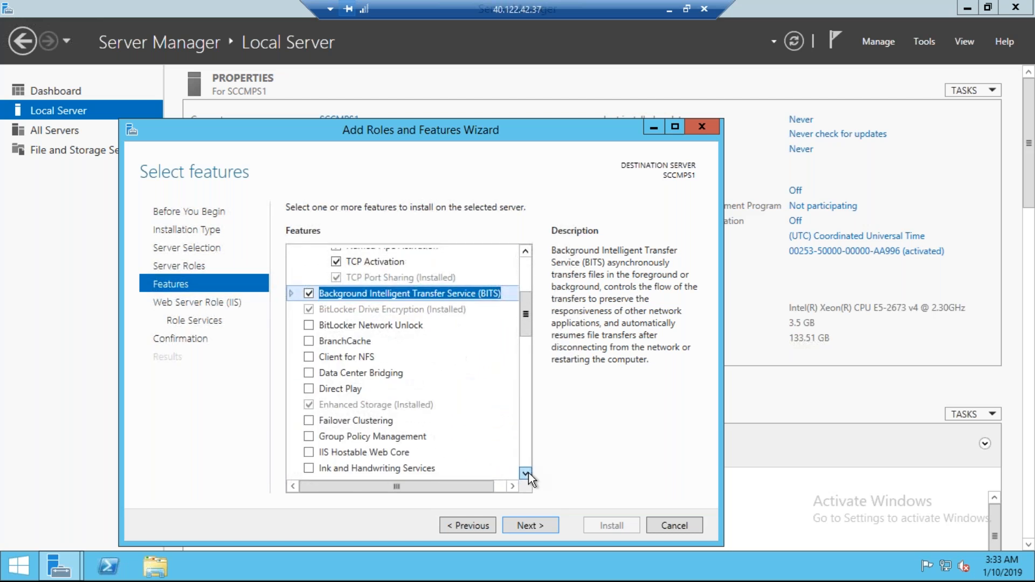
left_click(525, 474)
left_click(526, 473)
left_click(526, 473)
left_click(526, 474)
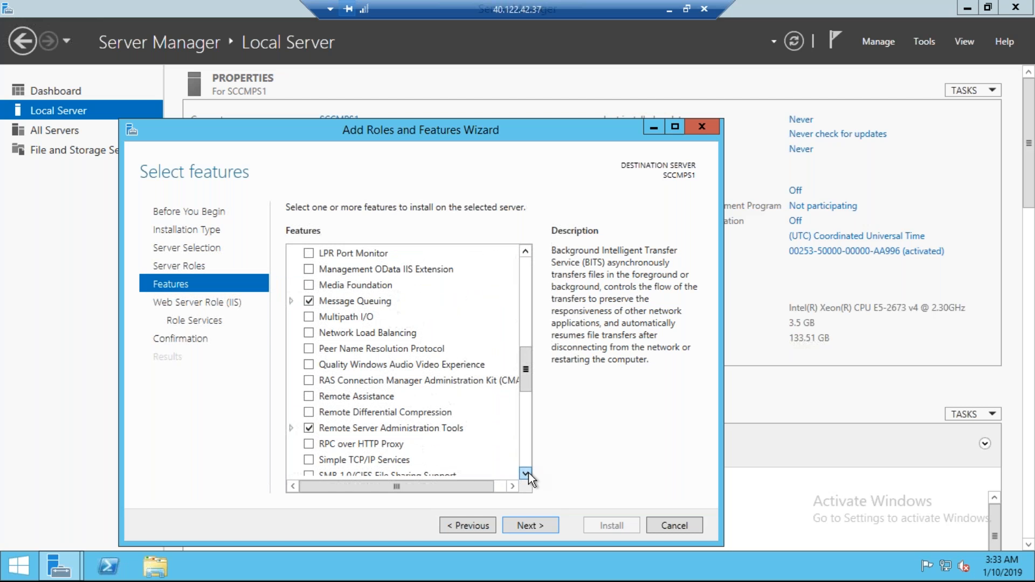
left_click(310, 411)
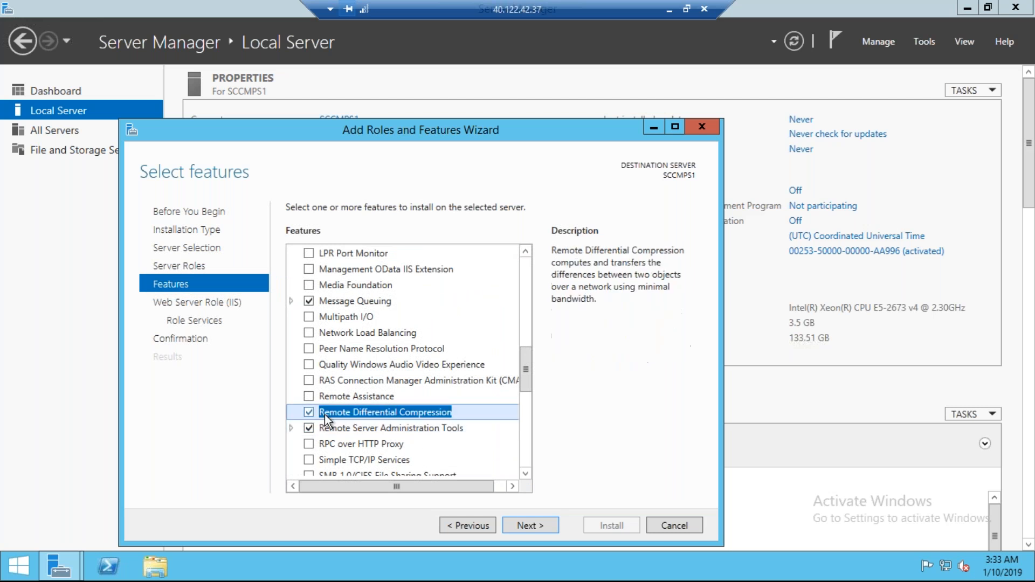
left_click(528, 526)
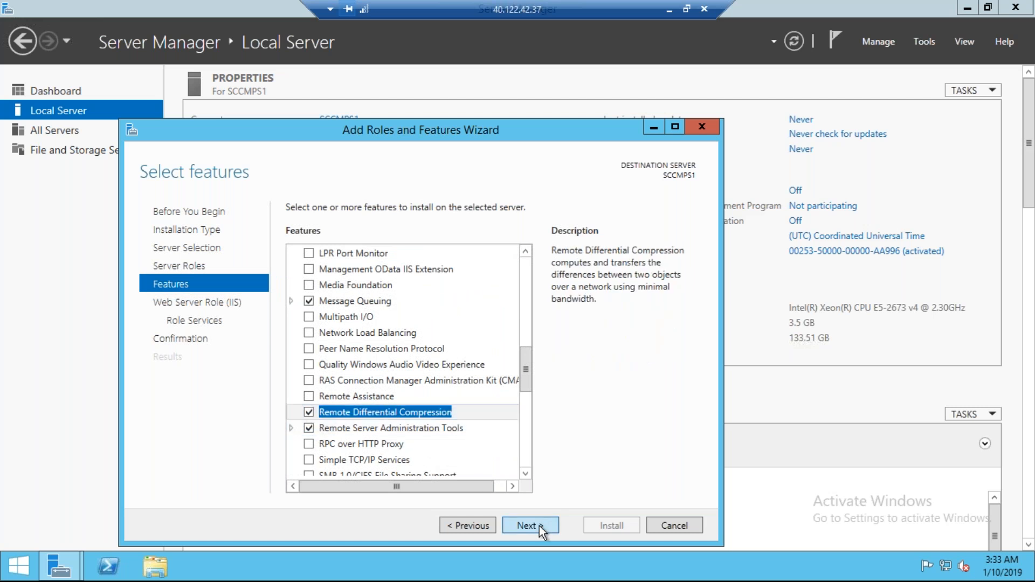
- Proceed to the Web Server (IIS) role services and select Windows Authentication under Security
left_click(520, 523)
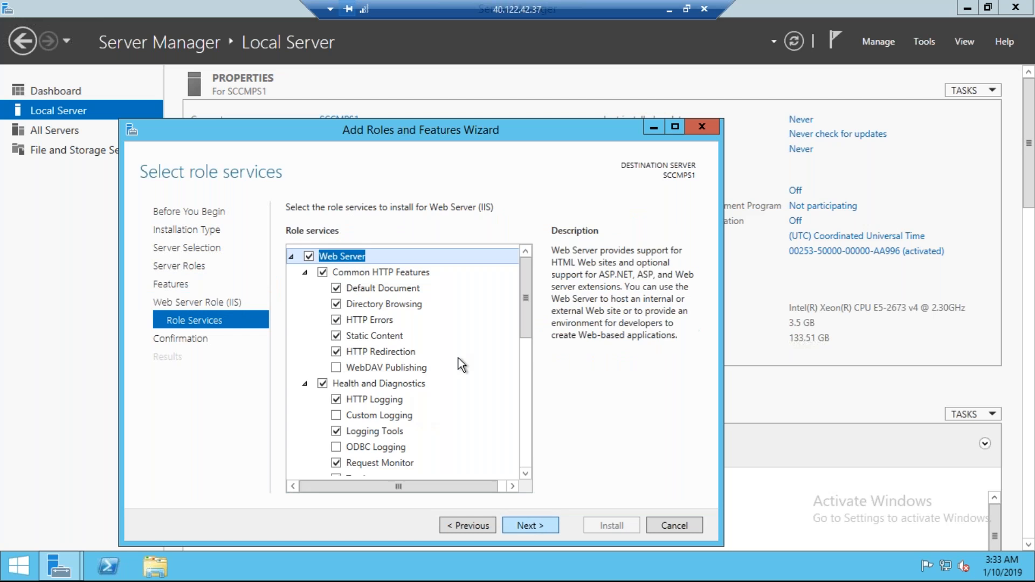
left_click_drag(525, 277, 522, 365)
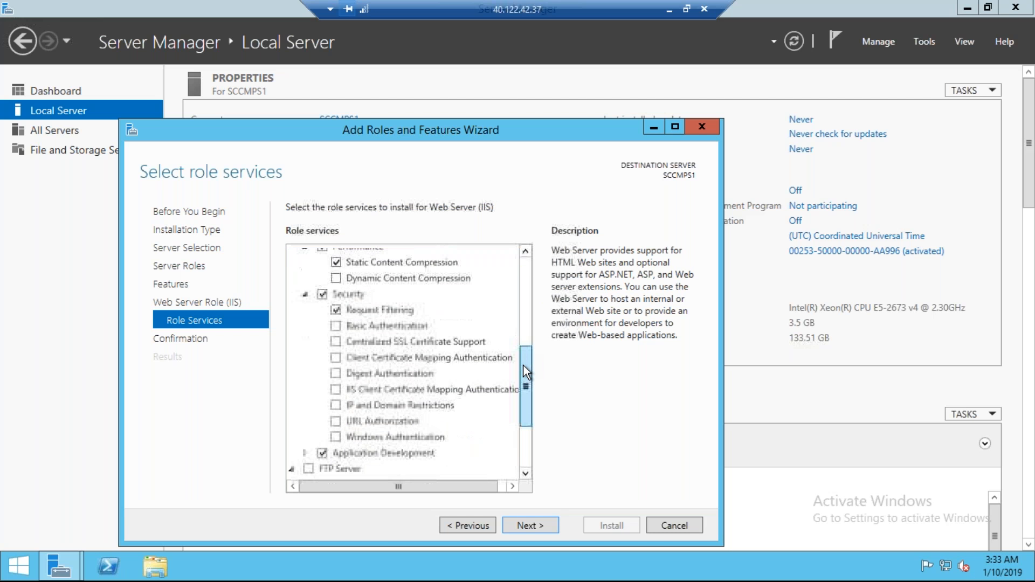
left_click(341, 438)
- Select ASP.NET 3.5 among the Application Development role services
left_click(525, 473)
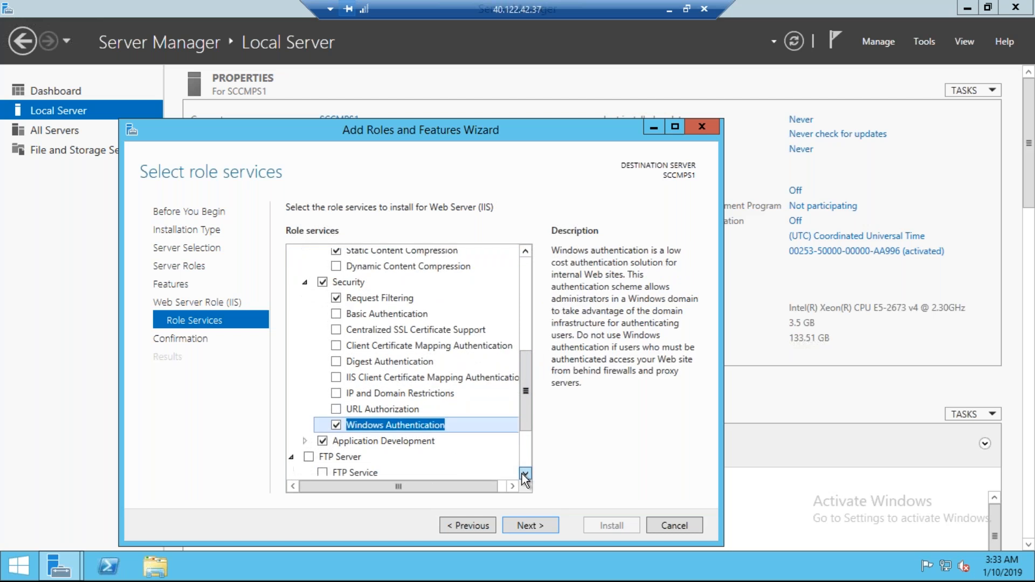
left_click(522, 474)
left_click(521, 474)
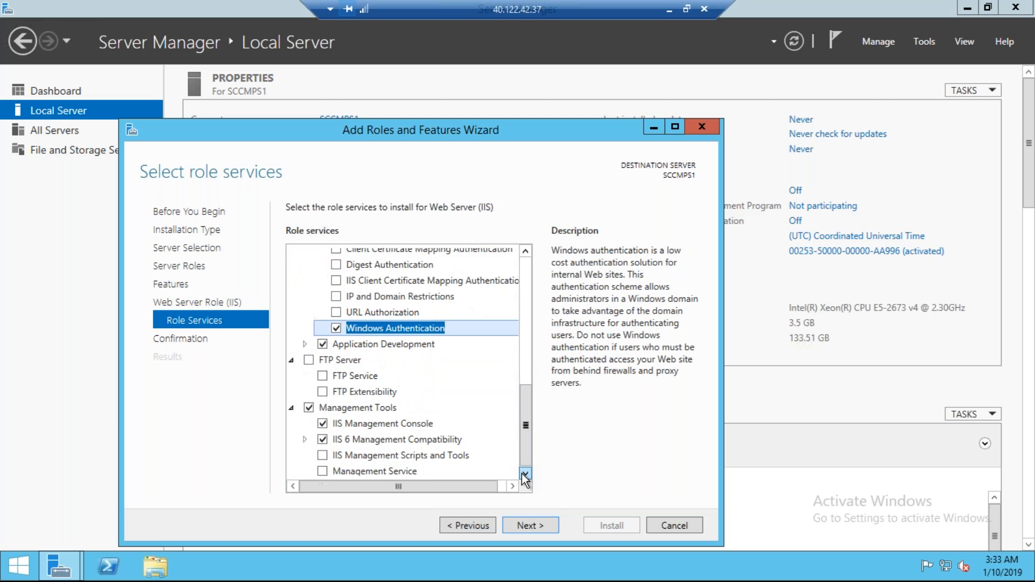
left_click(304, 342)
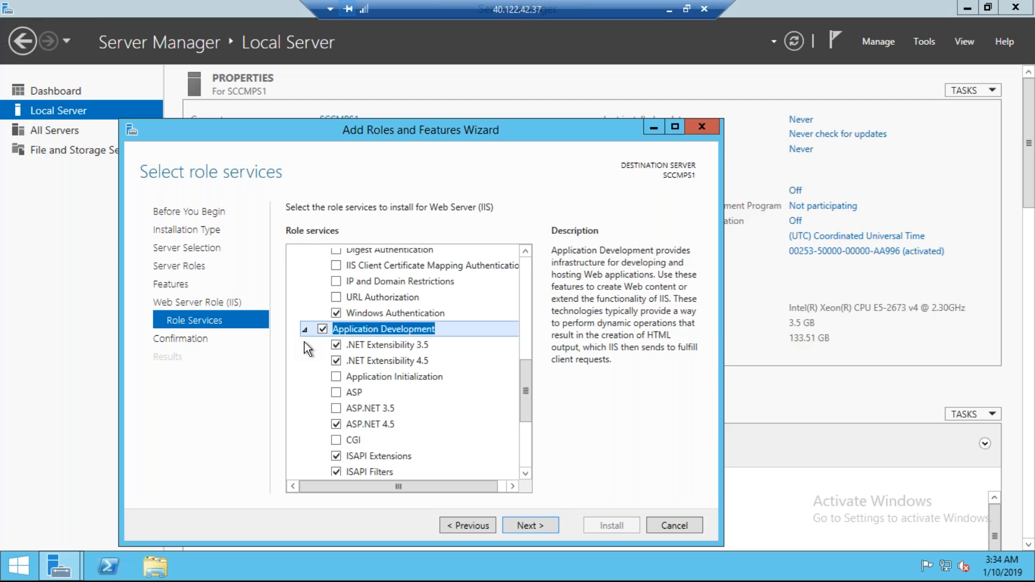
left_click(337, 409)
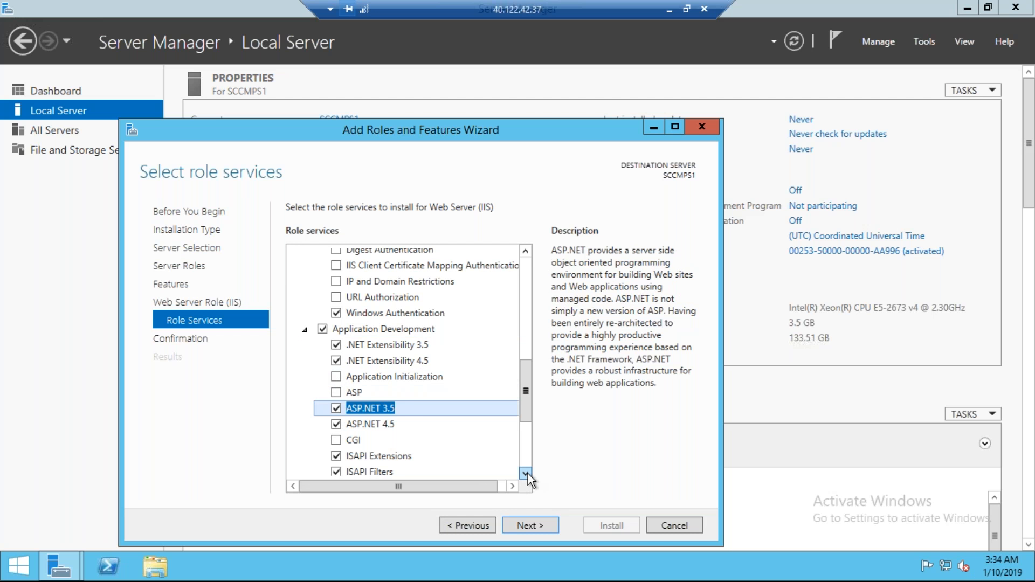
- Select IIS 6 WMI Compatibility and IIS Management Scripts and Tools under Management Tools, and start the installation of the selected roles and features
left_click(526, 473)
left_click(526, 473)
left_click(526, 474)
left_click(525, 473)
left_click(525, 473)
left_click(526, 473)
left_click(526, 473)
left_click(526, 473)
left_click(525, 473)
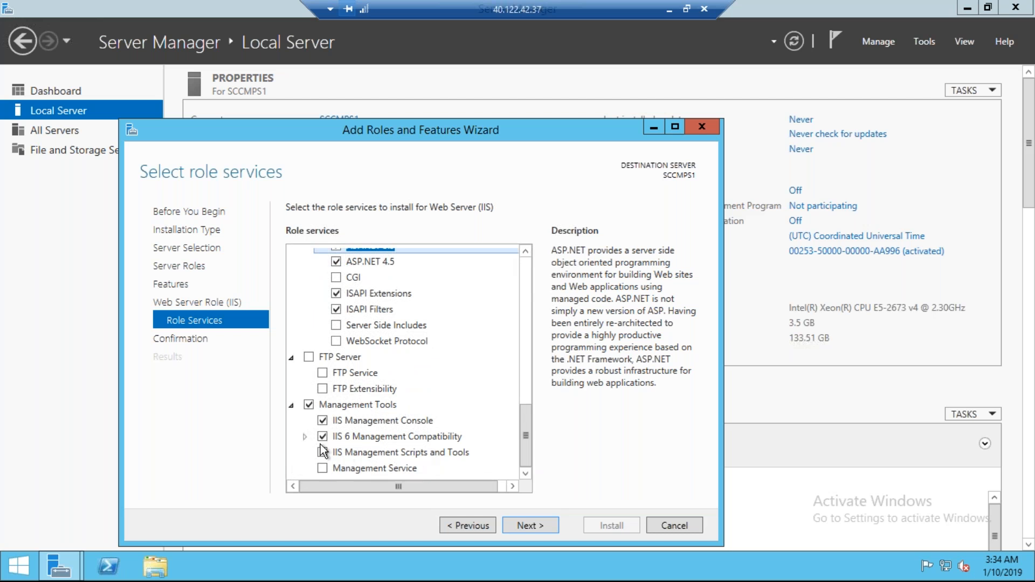
left_click(304, 435)
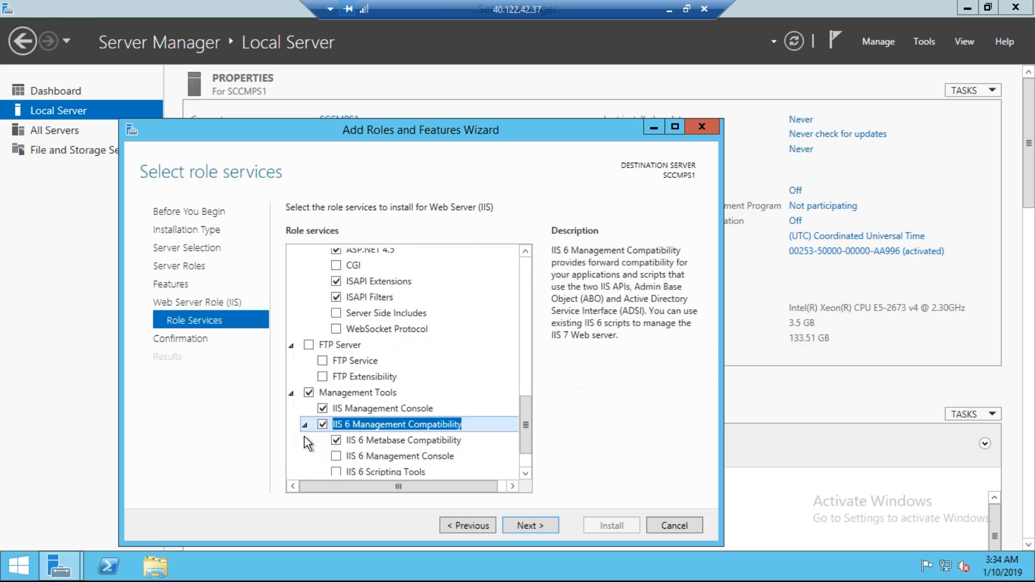
scroll(304, 435, "down", 2)
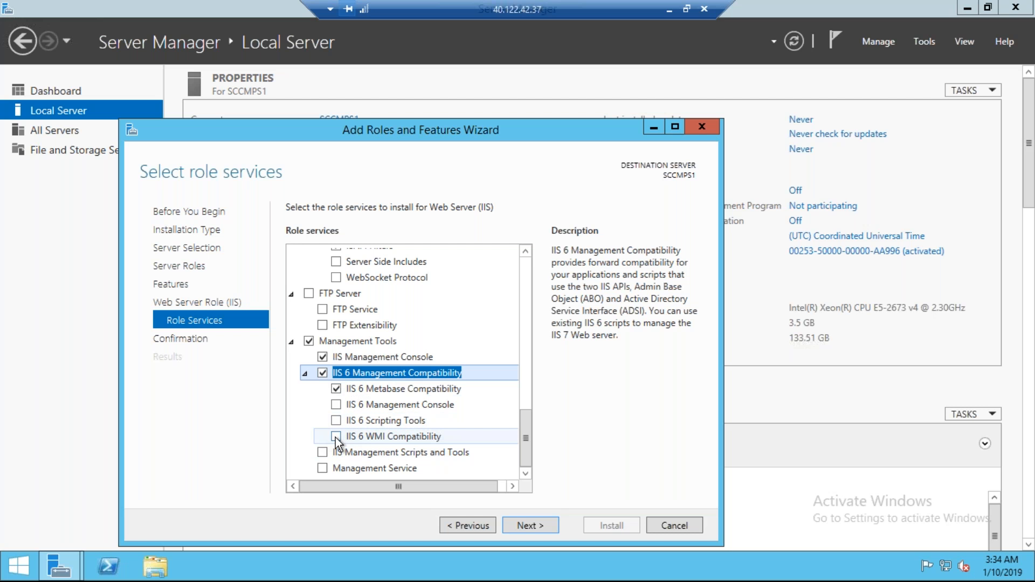
left_click(361, 440)
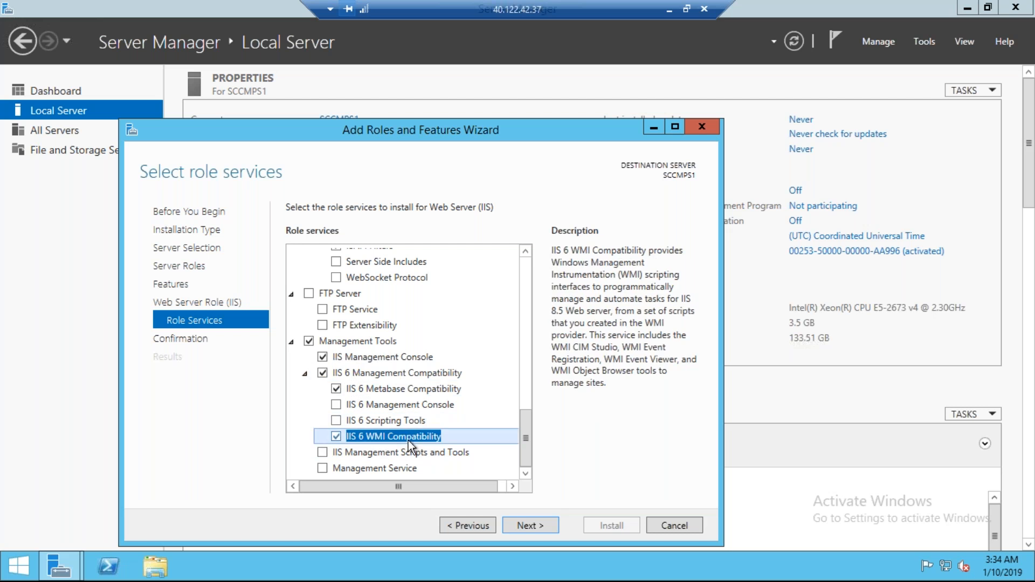
left_click(322, 453)
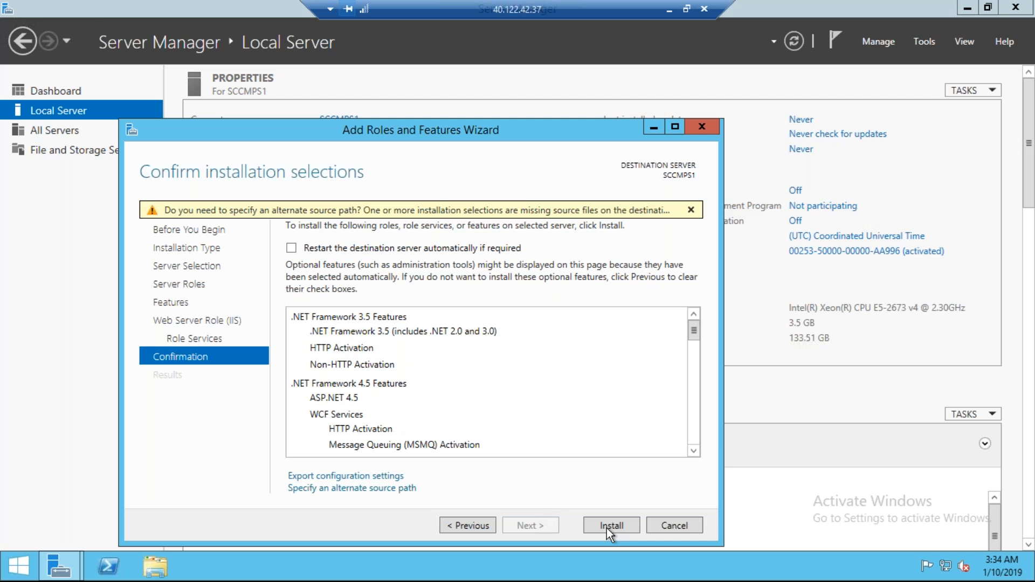
left_click(607, 526)
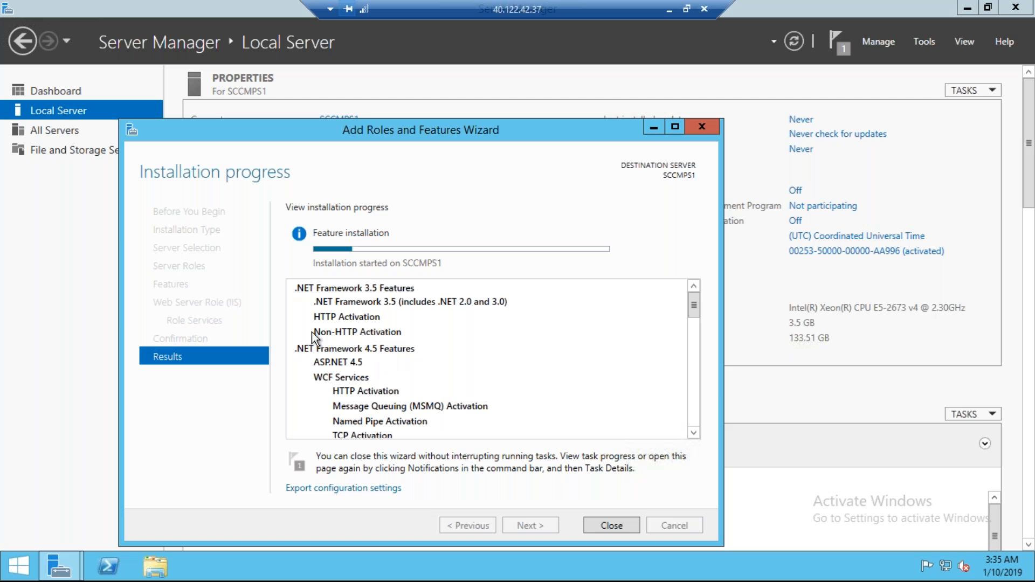
- Open a blank Notepad document while the roles and features are installing
right_click(30, 574)
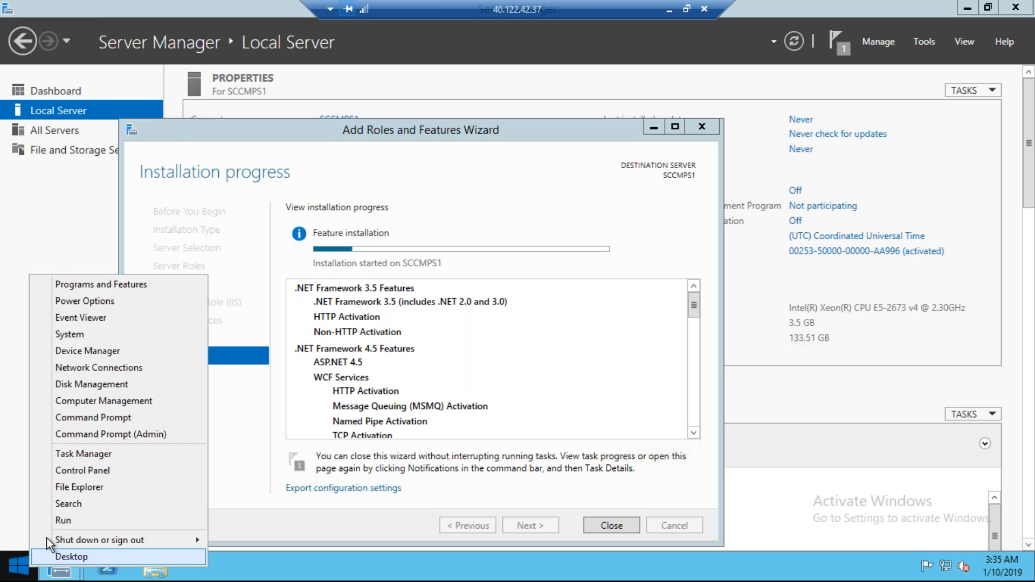
left_click(62, 522)
type("note")
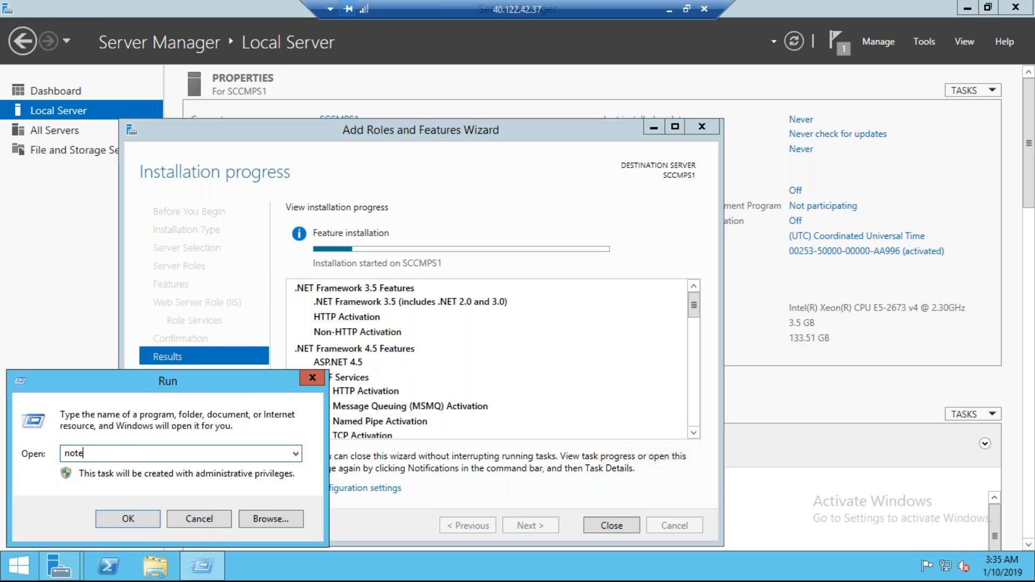
type("pad")
key("Return")
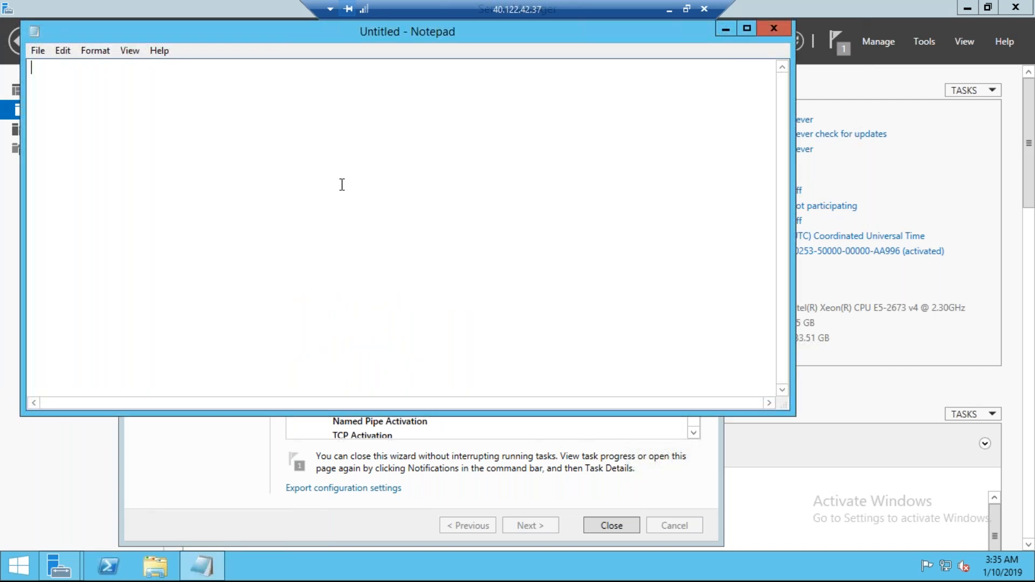
- Write the first note as "1. Install .net frame work 3.5 on db server"
type("1. Install .net frame wor")
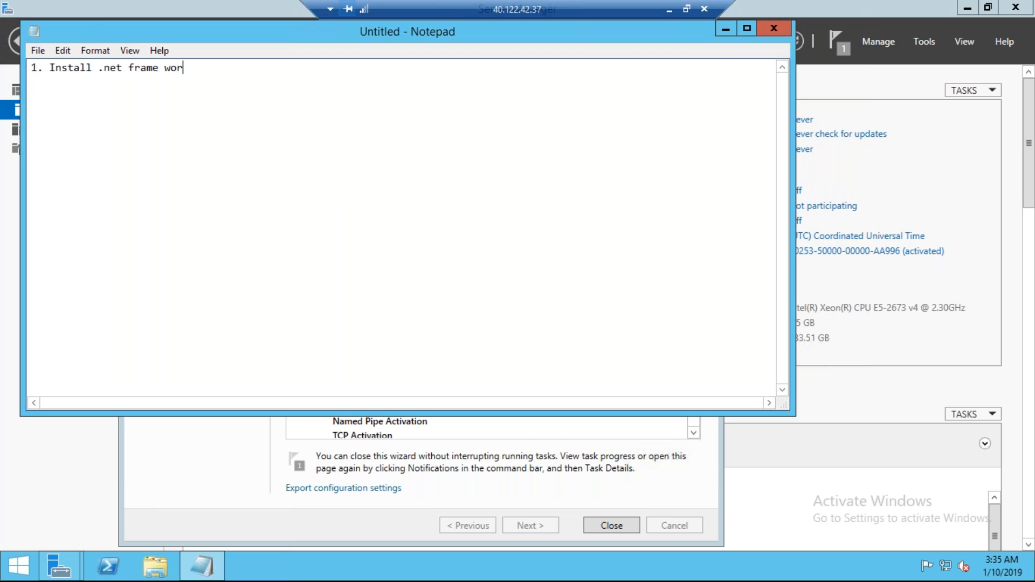
type("k on")
key("BackSpace")
key("BackSpace")
key("BackSpace")
type("3.5 ")
type("on db ")
type("se")
type("ver")
- Add the second note, "2. Installed all roles and features on sccmps"
type("2")
type(". ")
type("Installed ")
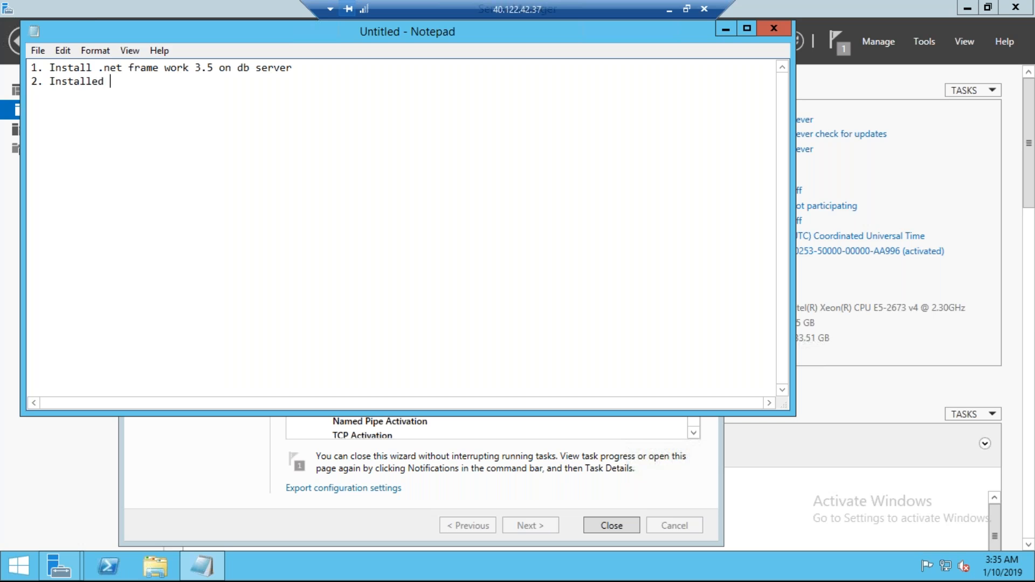
type("all roles and features ")
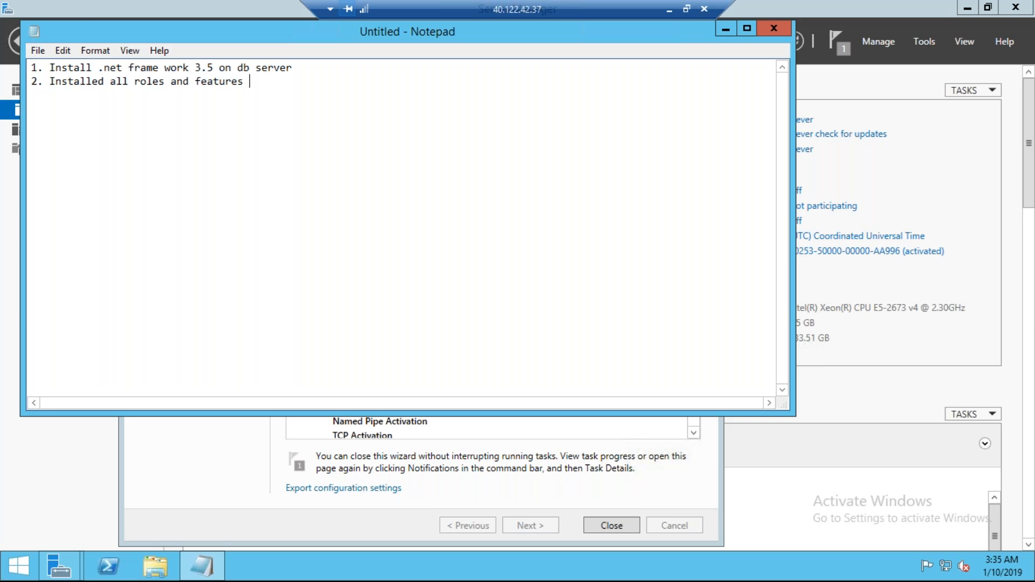
type("on pu")
key("BackSpace")
key("BackSpace")
type("sccmps")
- Add the third note, "3. Install wadk on sccm server"
key("Return")
type("3. Install wadk ")
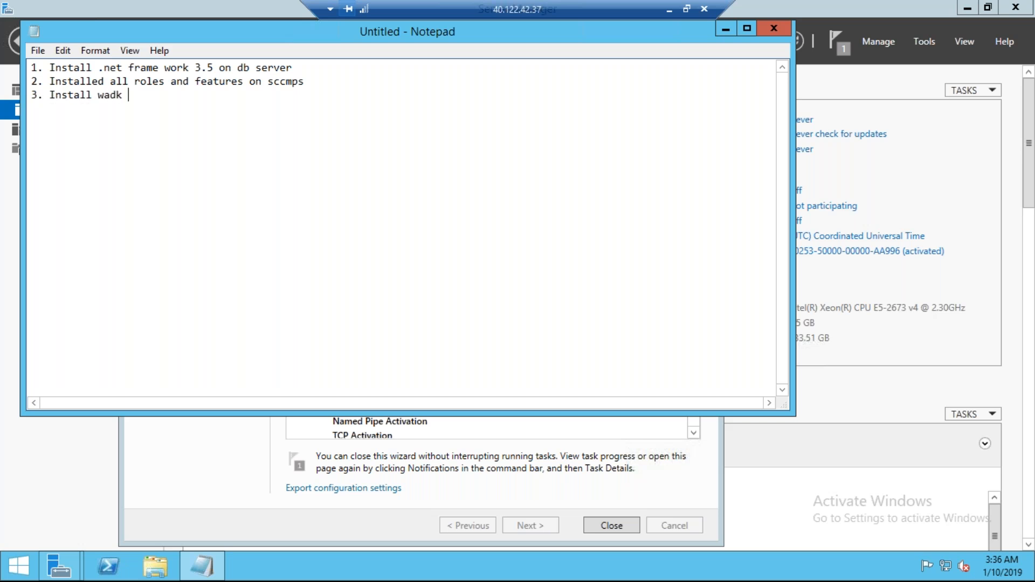
type("on sccm server")
left_click(116, 96)
key("shift+End")
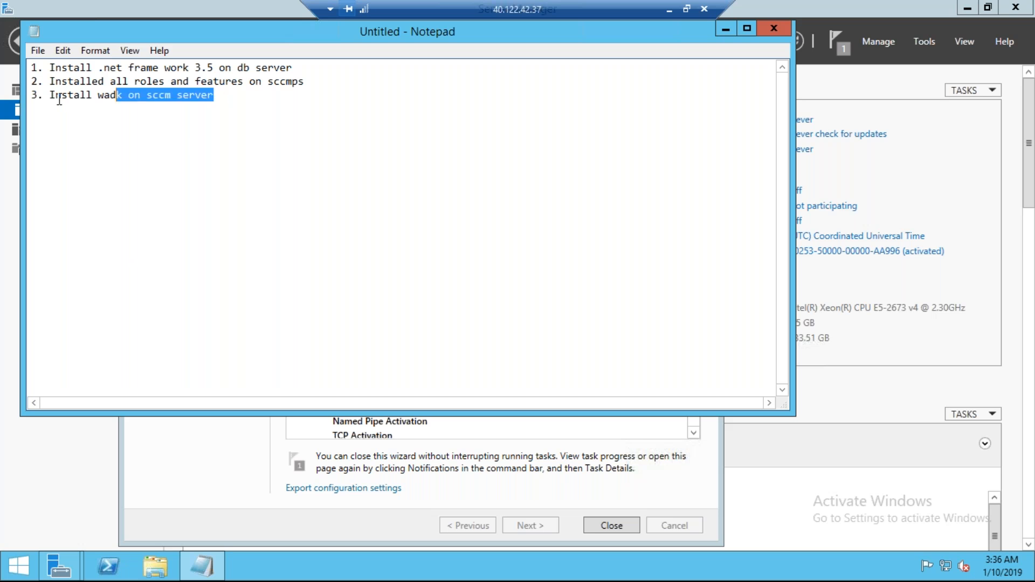
left_click_drag(175, 193, 55, 196)
left_click(183, 194)
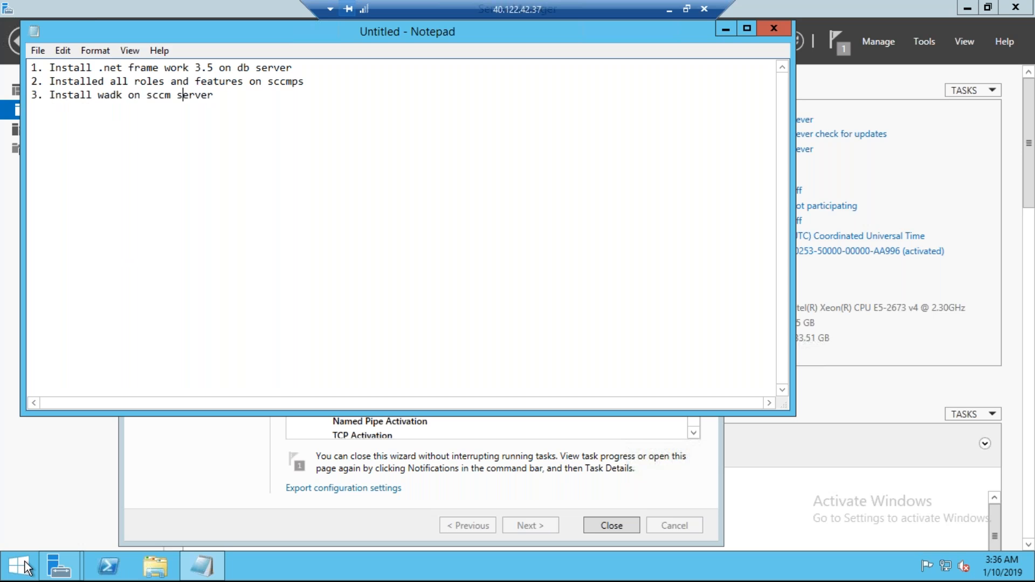
right_click(25, 567)
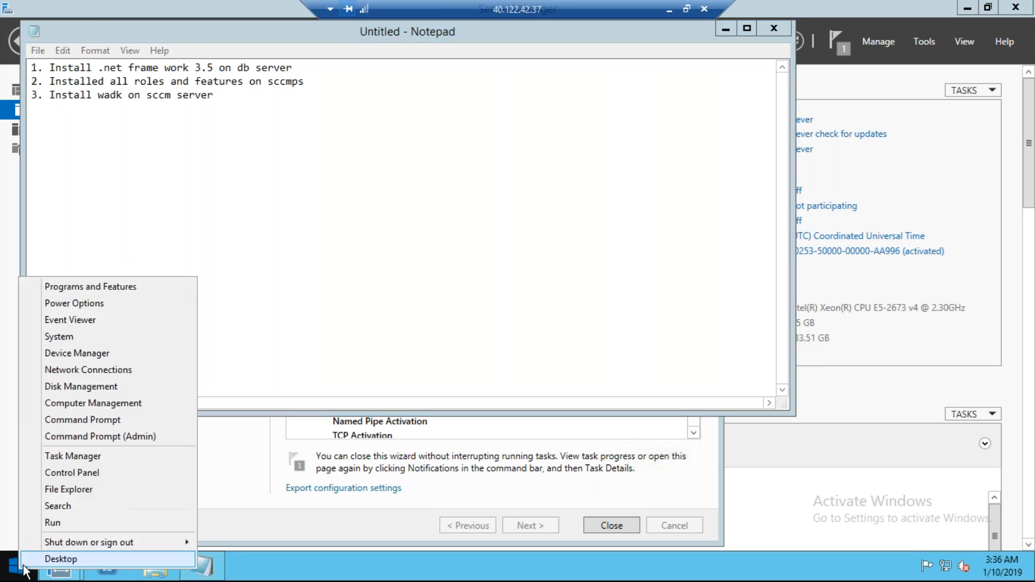
left_click(80, 522)
type("www")
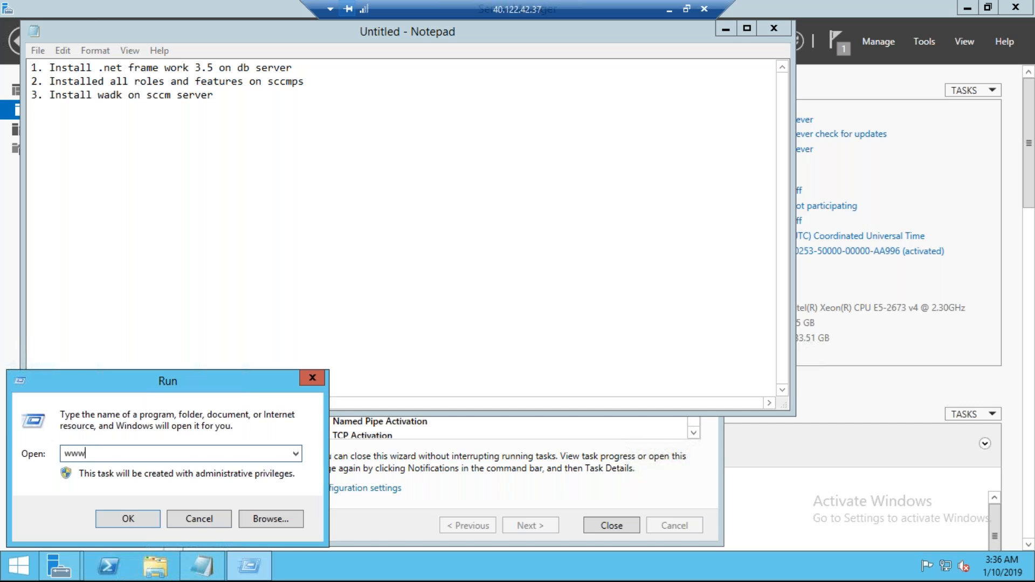
type(".google.com")
key("Return")
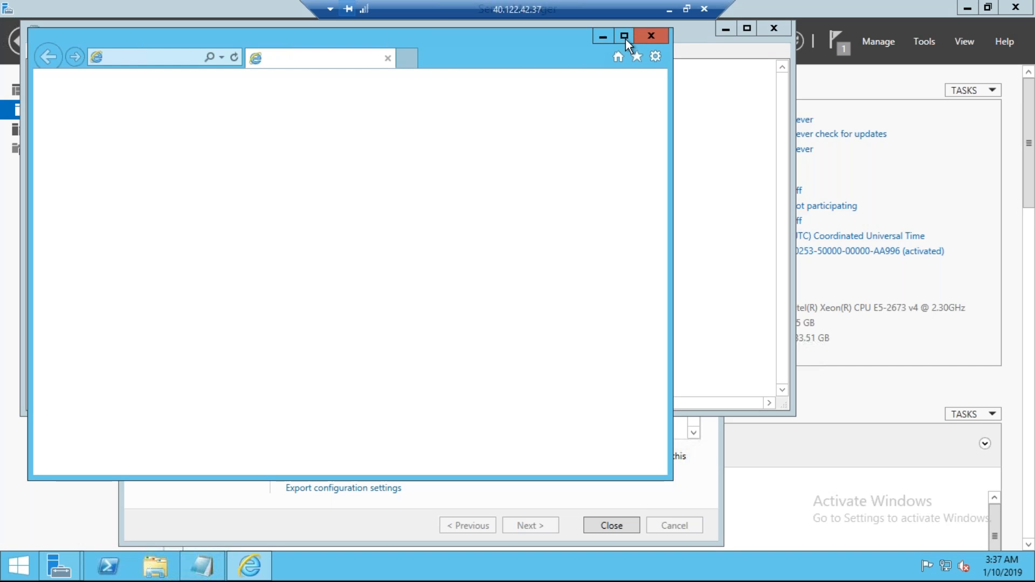
left_click(626, 38)
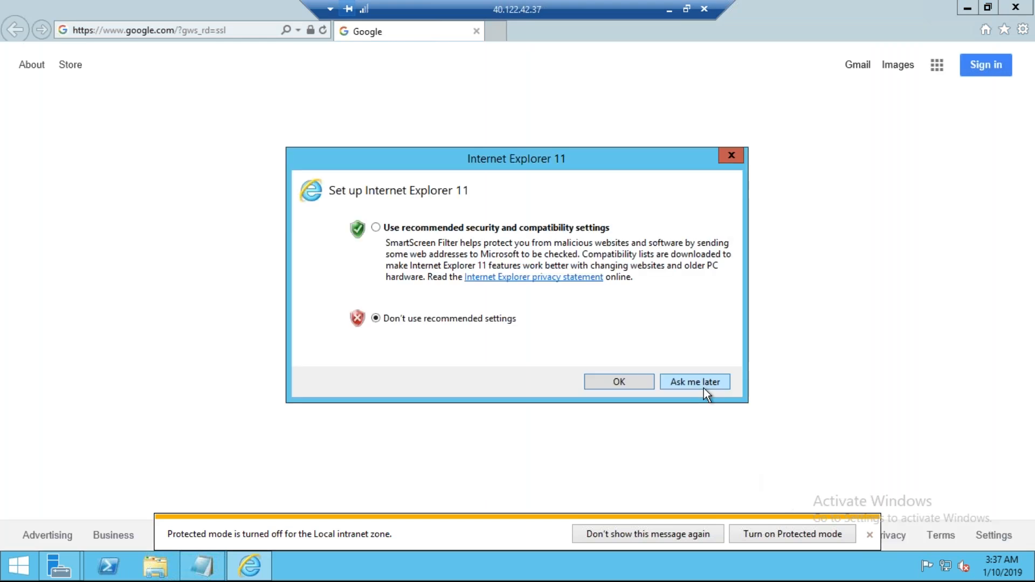
left_click(664, 379)
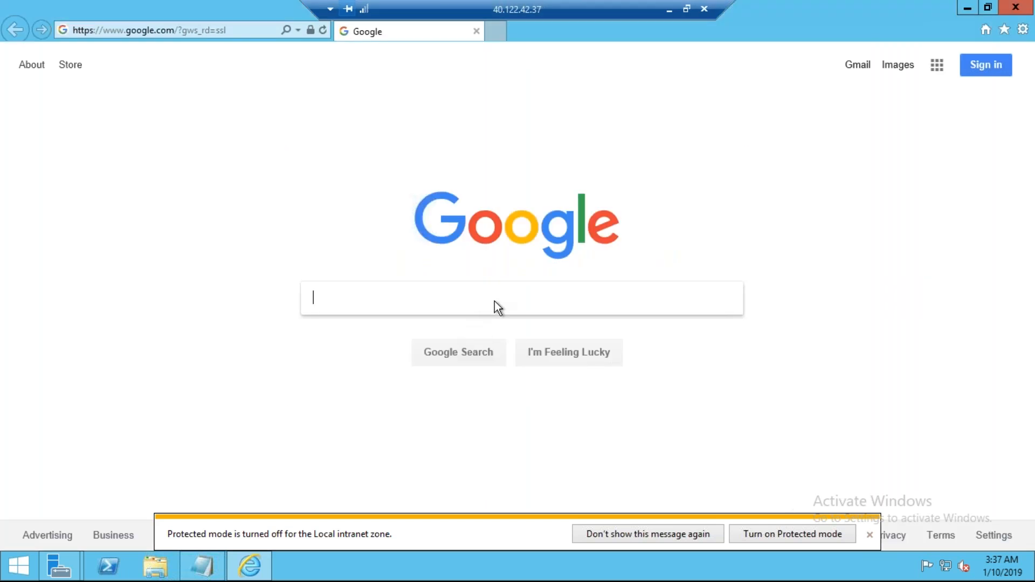
- Search Google for "wadk download"
type("wadk  download")
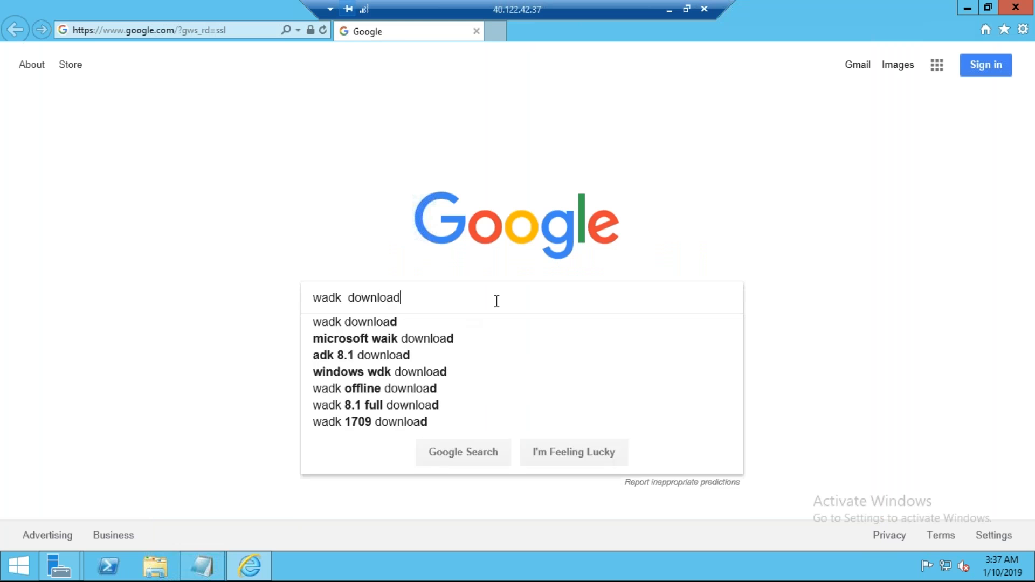
type("k")
key("Return")
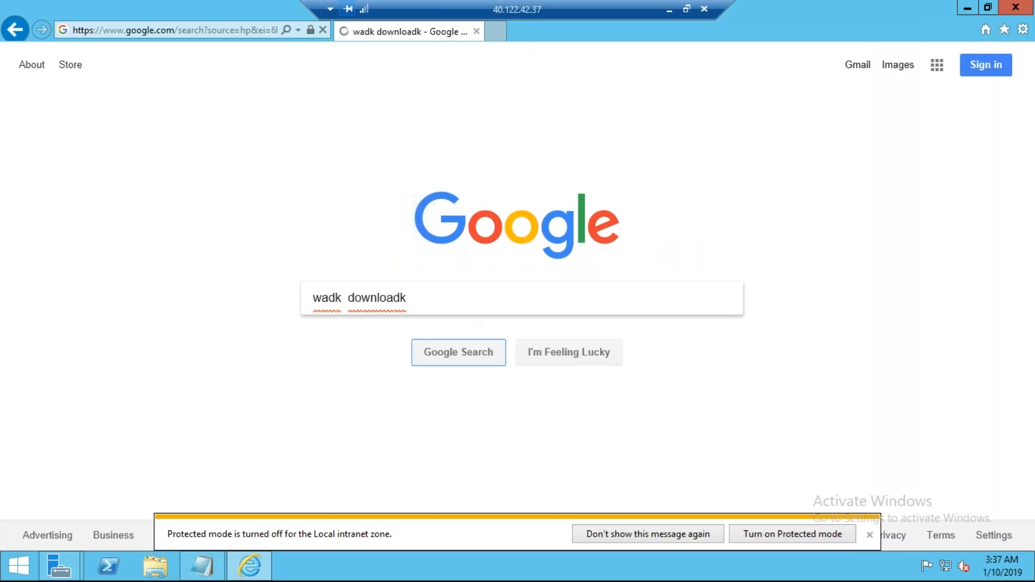
key("BackSpace")
key("Return")
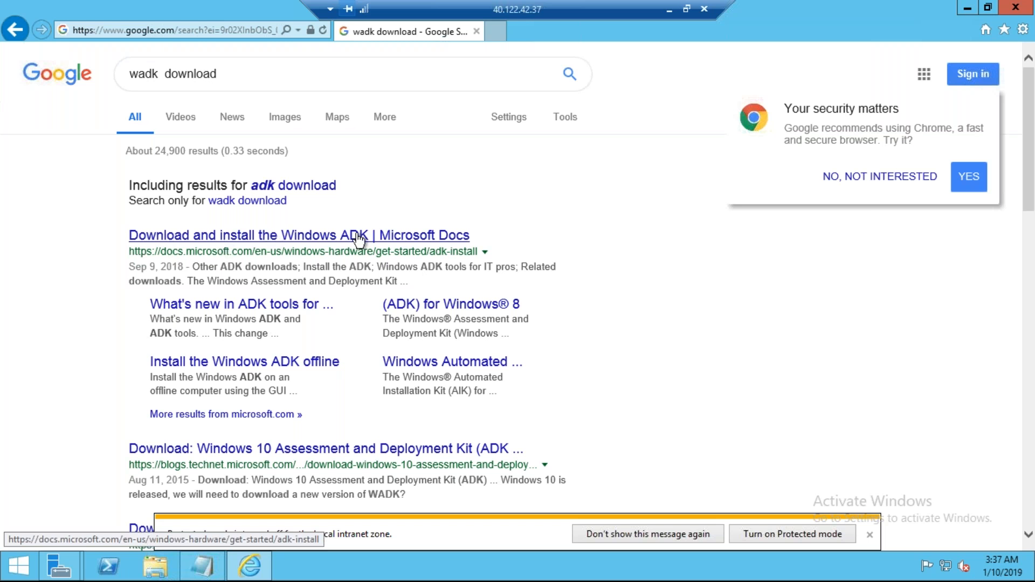
- Open the Microsoft Docs page for installing the Windows ADK, and download and run the ADK for Windows 10, version 1803 installer
left_click(382, 237)
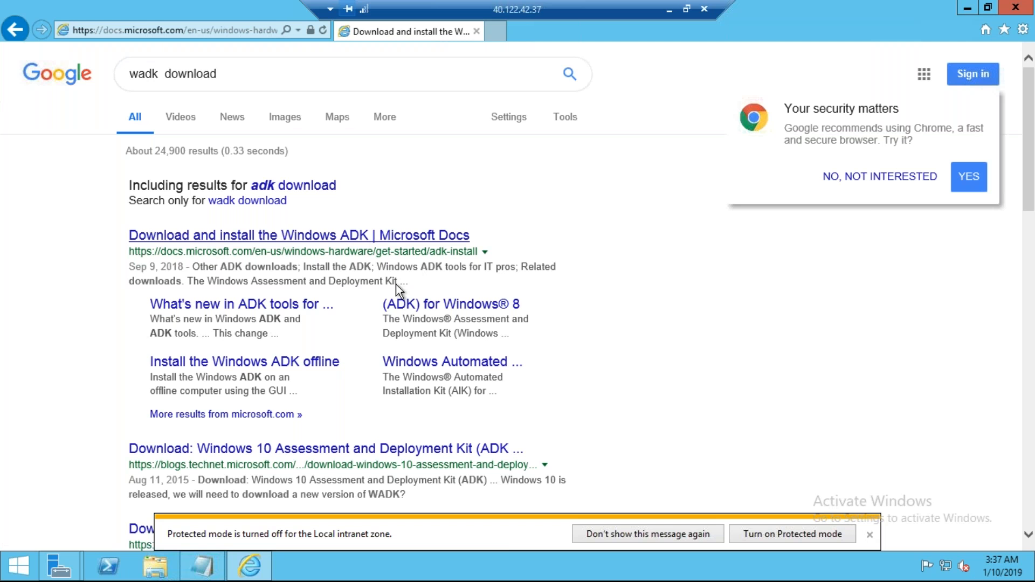
scroll(308, 191, "down", 5)
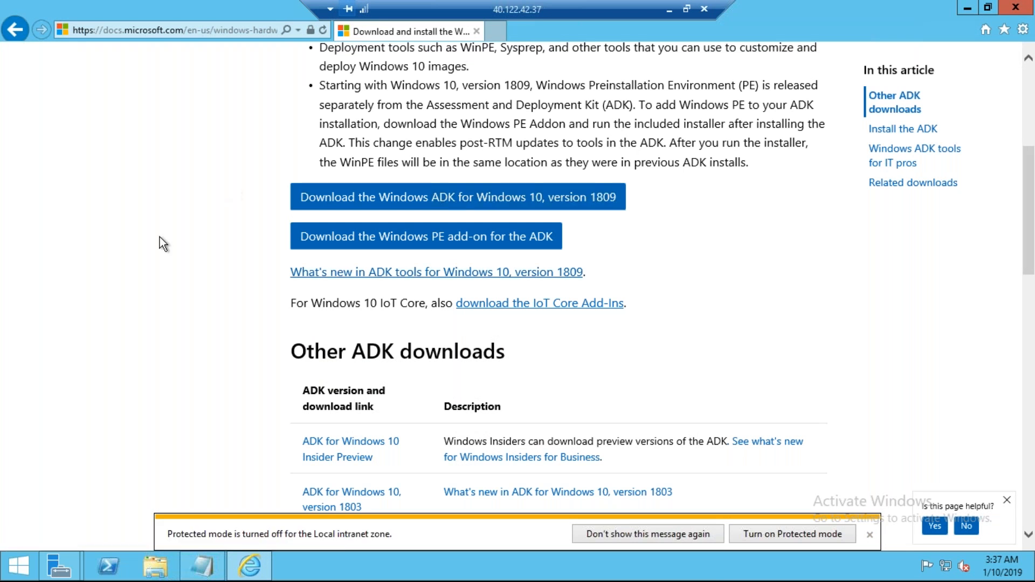
scroll(132, 354, "down", 3)
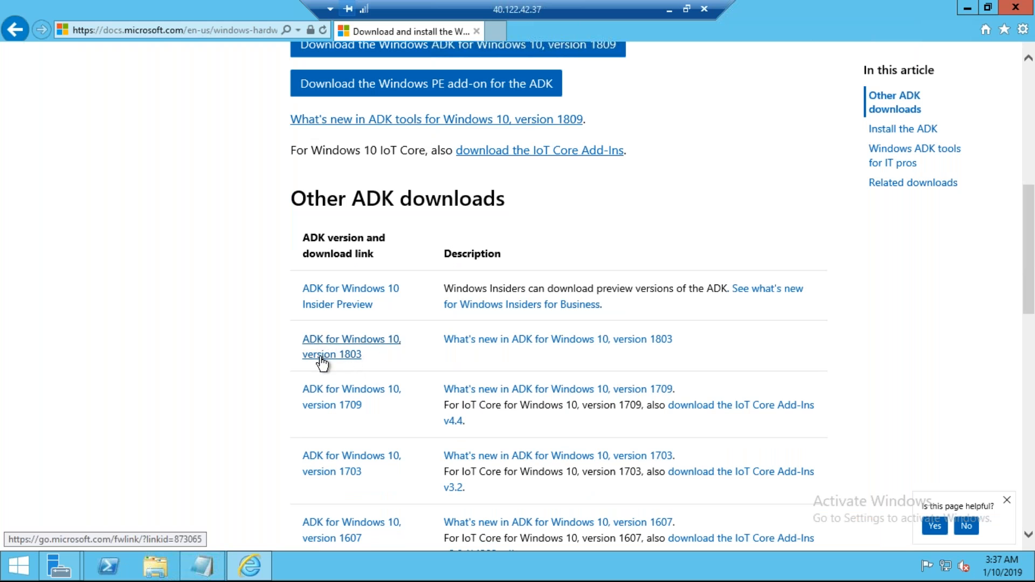
left_click(356, 356)
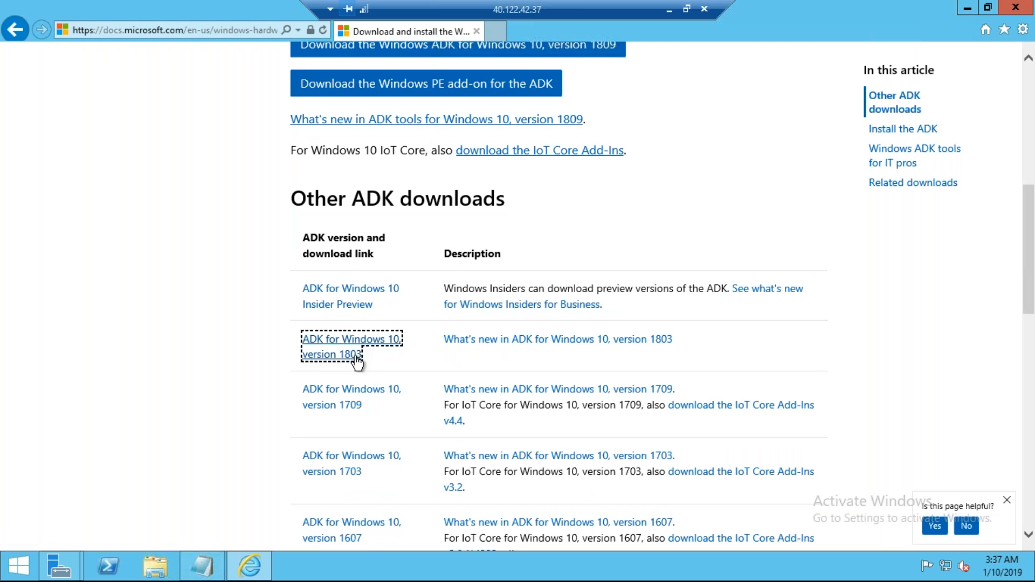
left_click(723, 534)
double_click(739, 31)
left_click(809, 104)
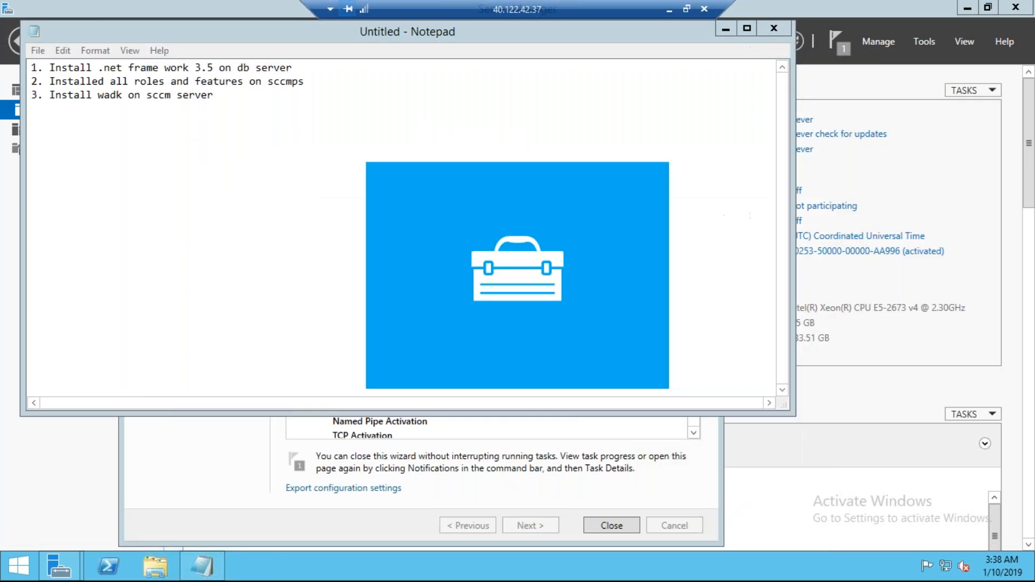
- Minimize the notes, keep the default ADK install location on this computer, and accept the license agreement
left_click(726, 31)
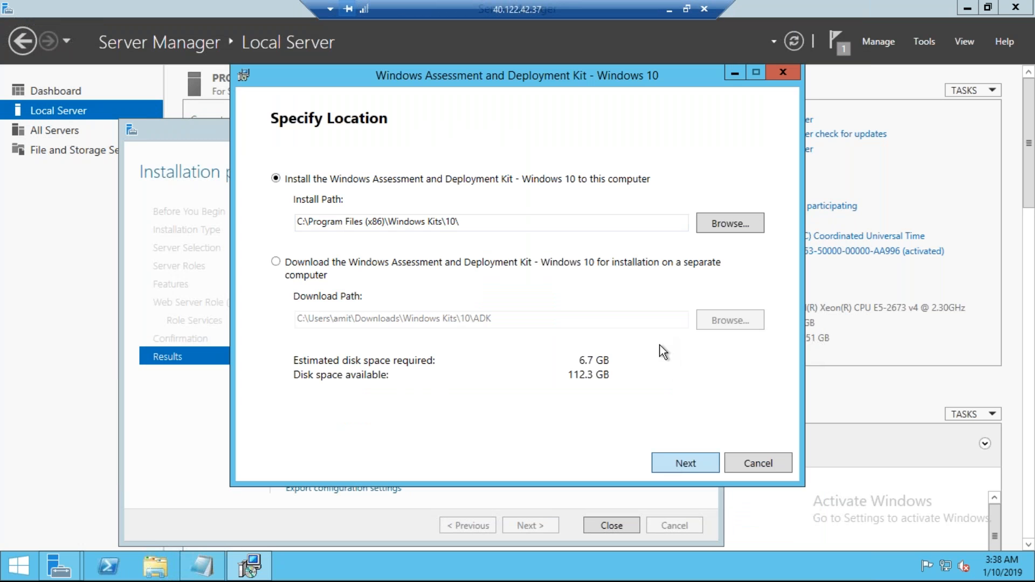
left_click(685, 450)
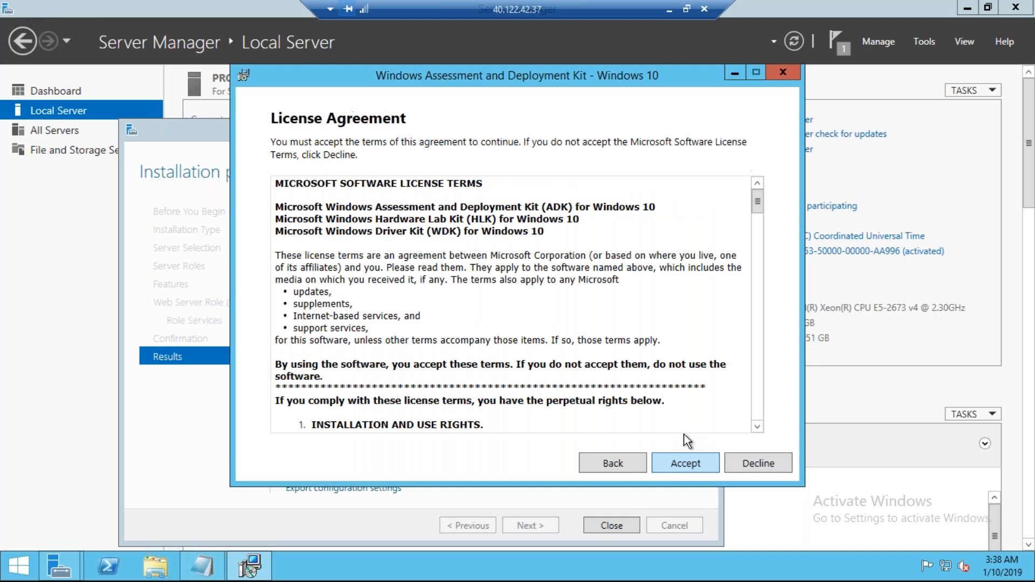
left_click(685, 463)
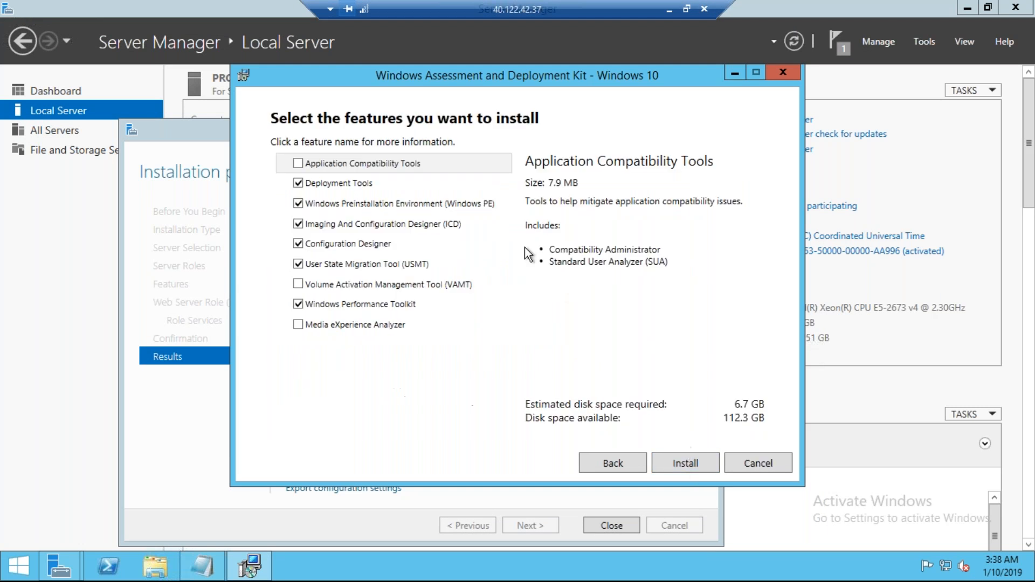
- Review the ADK features, keep only Deployment Tools, Windows PE and User State Migration Tool selected, and start the installation
left_click(371, 187)
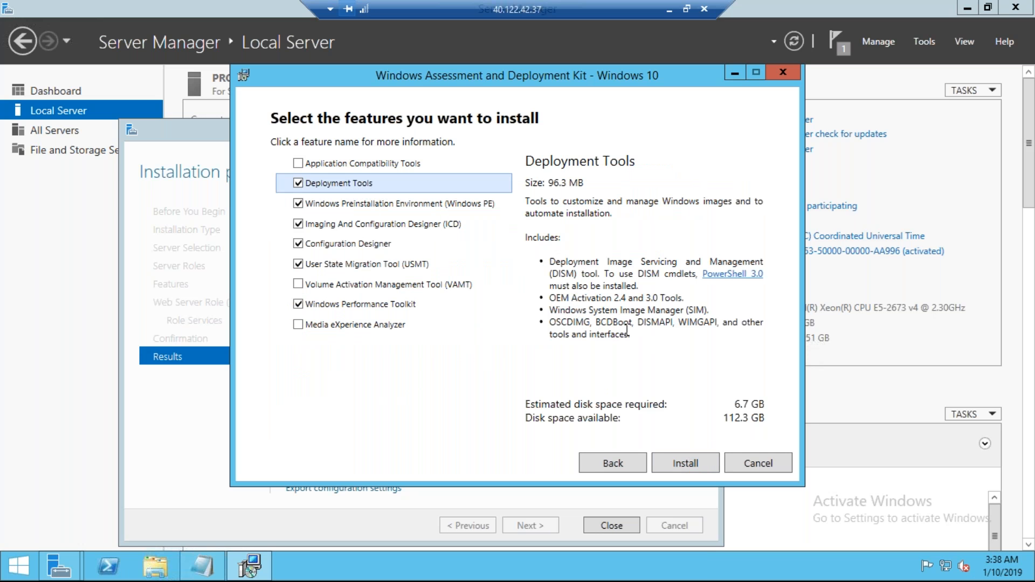
left_click_drag(592, 322, 665, 324)
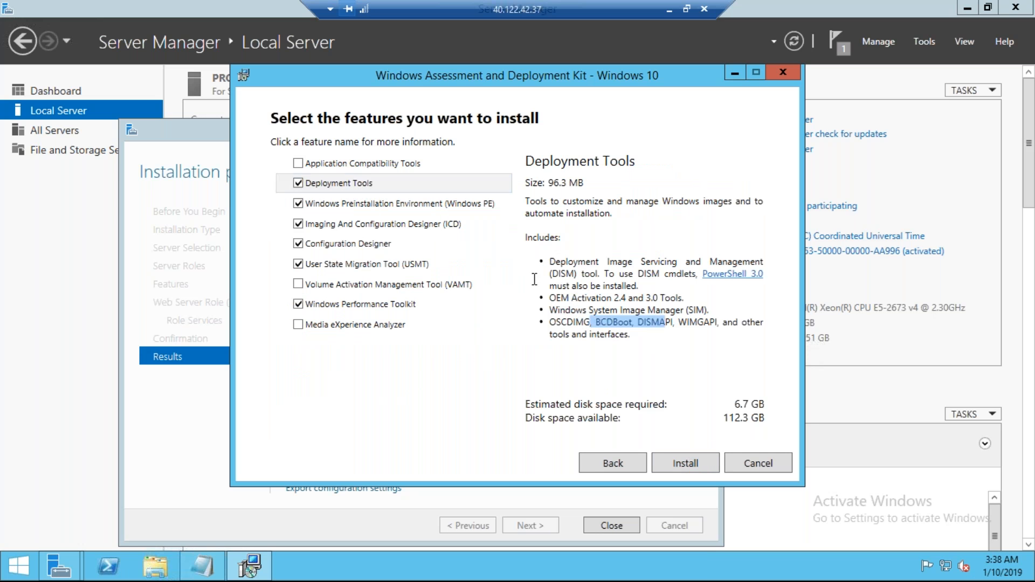
left_click(395, 206)
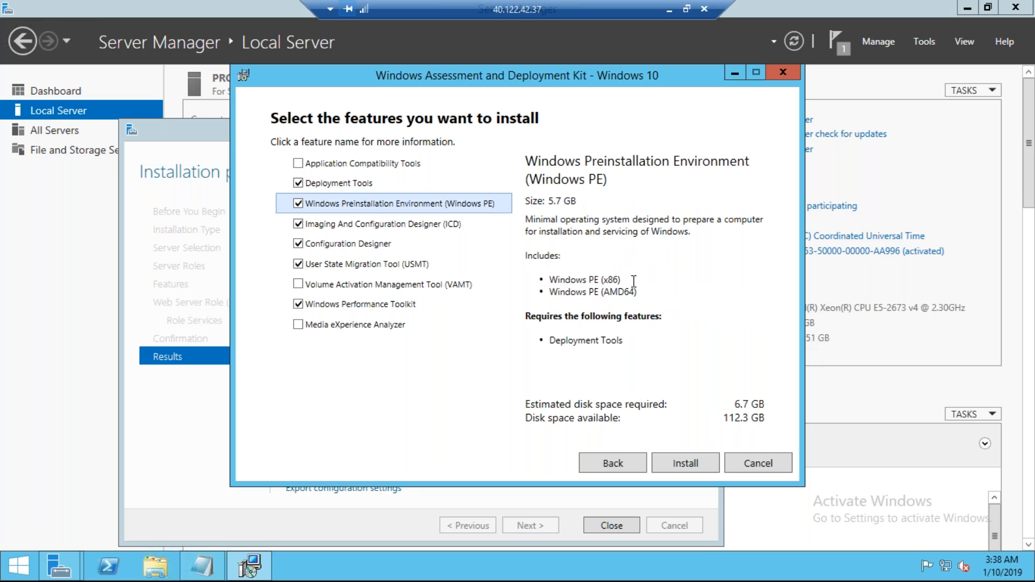
triple_click(554, 277)
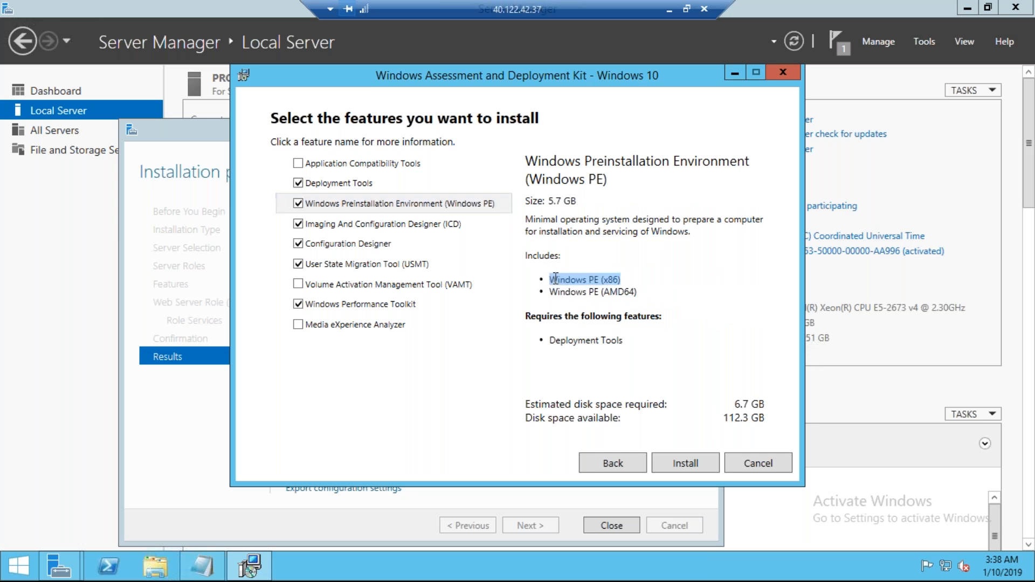
left_click(298, 243)
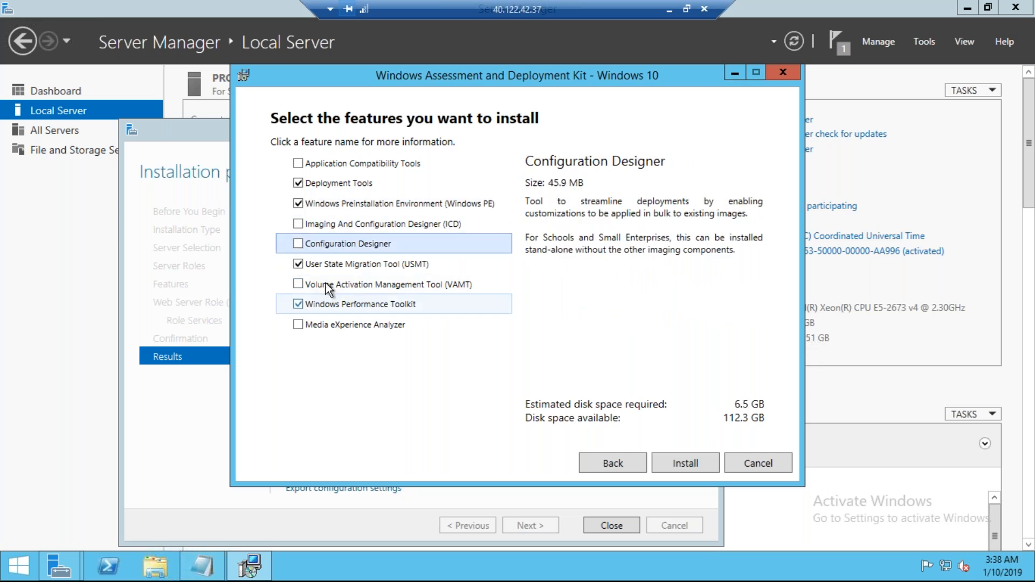
left_click(298, 304)
left_click(354, 263)
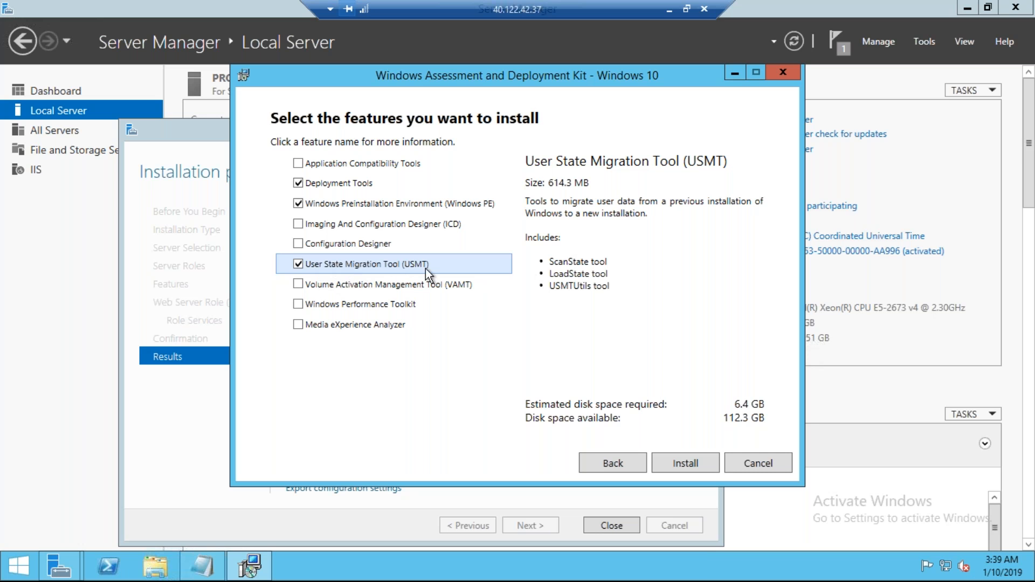
left_click(331, 184)
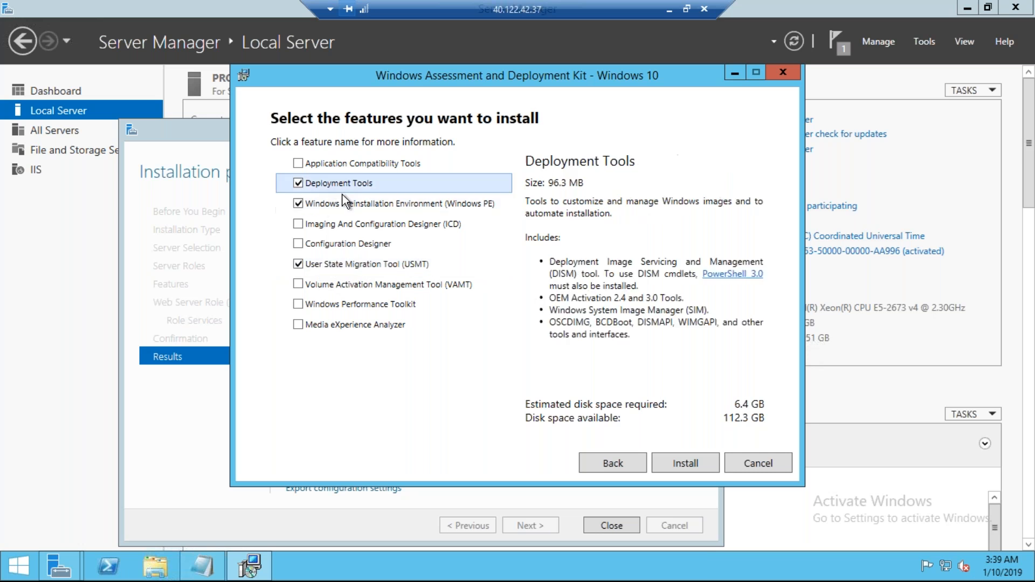
left_click(372, 209)
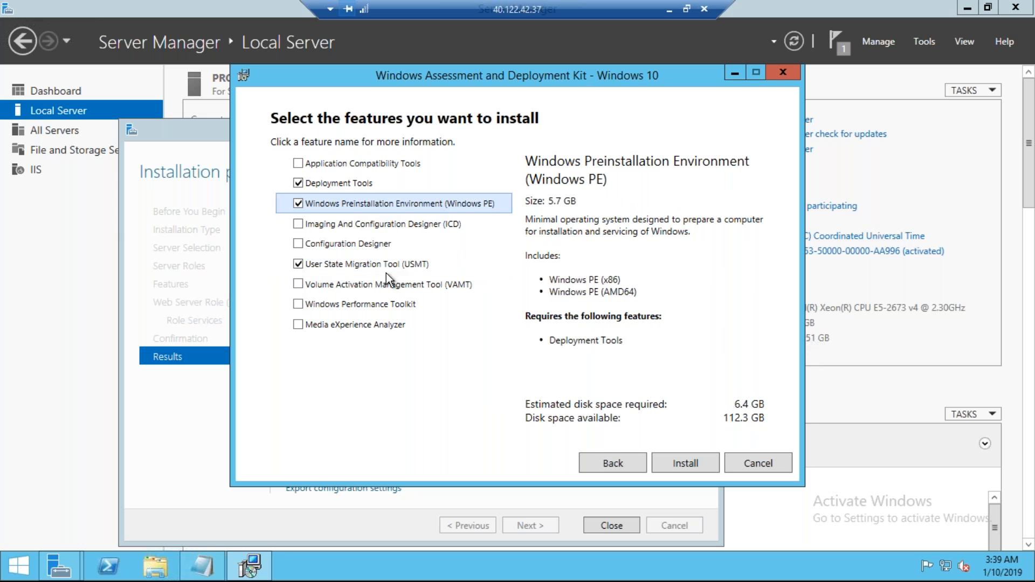
left_click(327, 267)
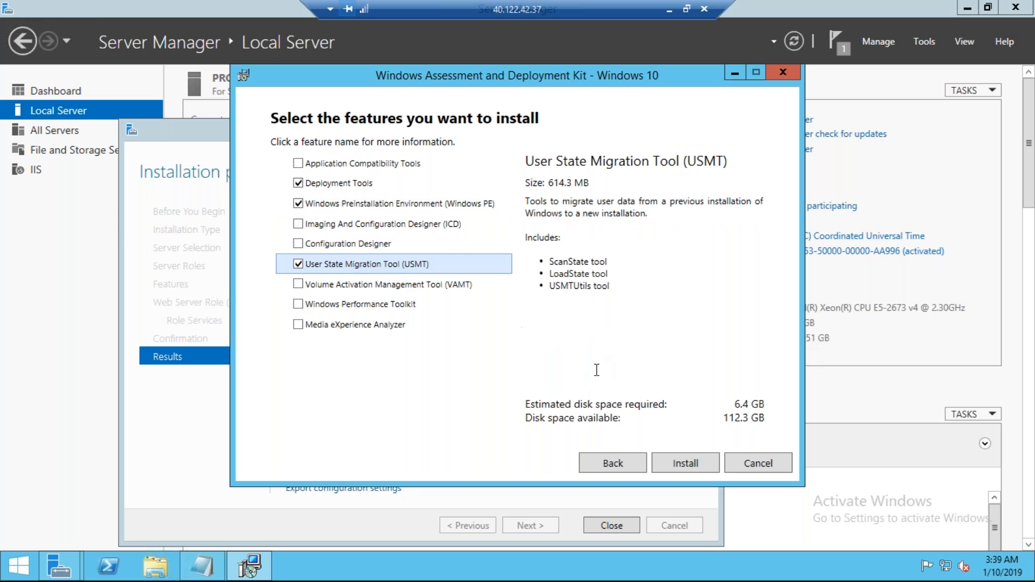
left_click(689, 462)
- Close the completed Add Roles and Features Wizard and clear Server Manager from the SCCMPS1 desktop
left_click(173, 467)
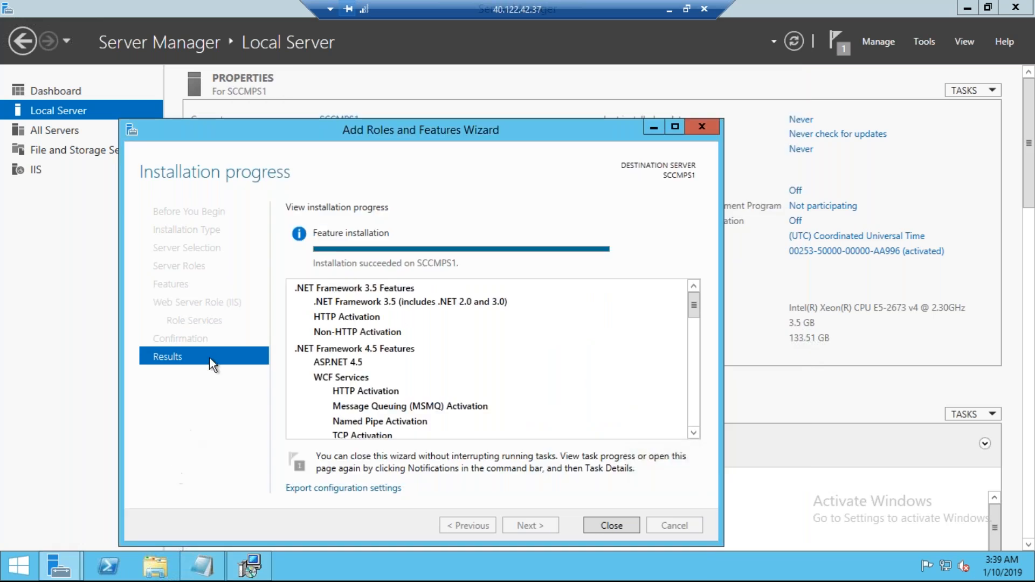
left_click(603, 523)
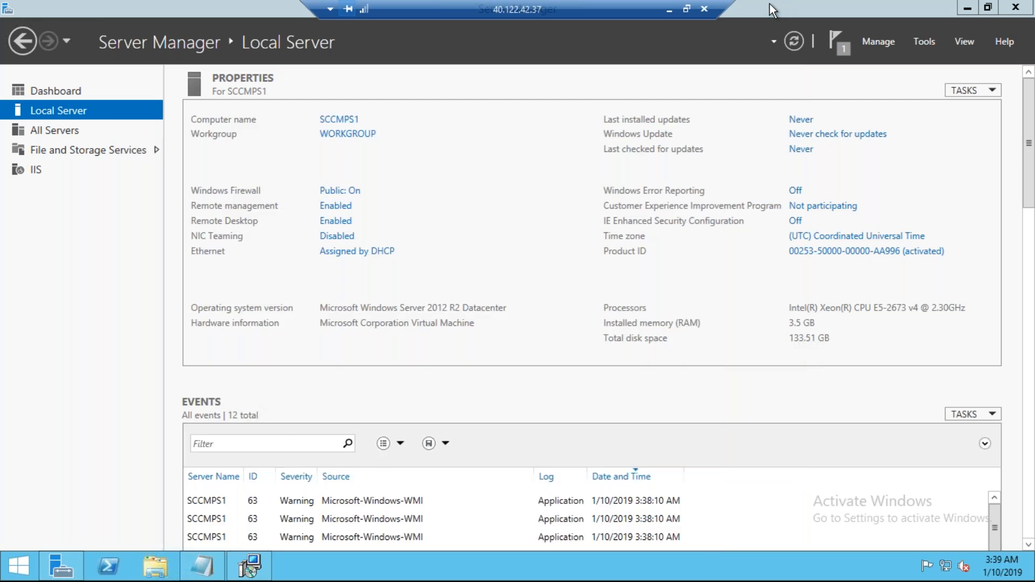
double_click(768, 10)
left_click(813, 68)
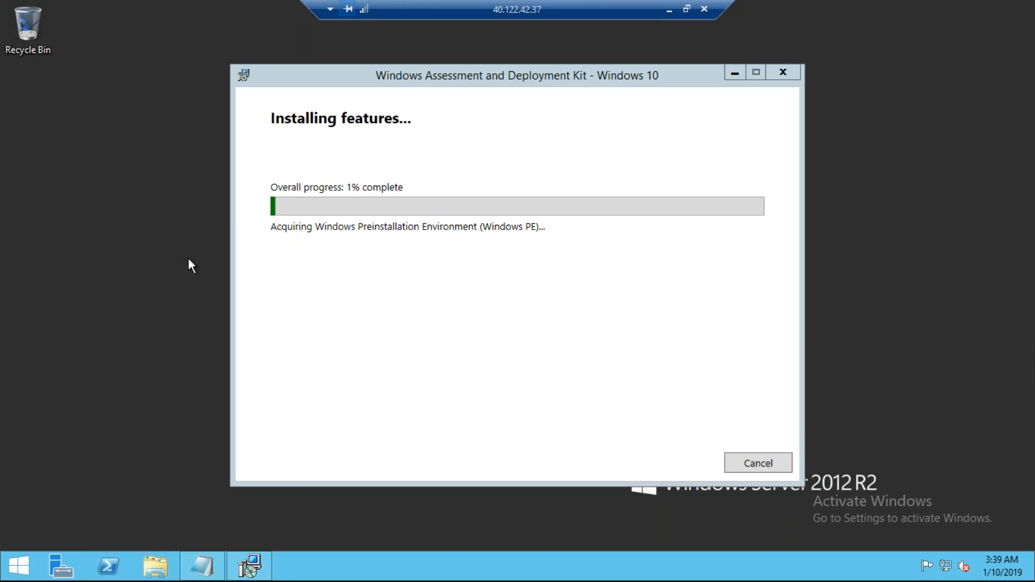
- Add the line "4. Install sql server on db" to the Notepad task list
left_click(202, 567)
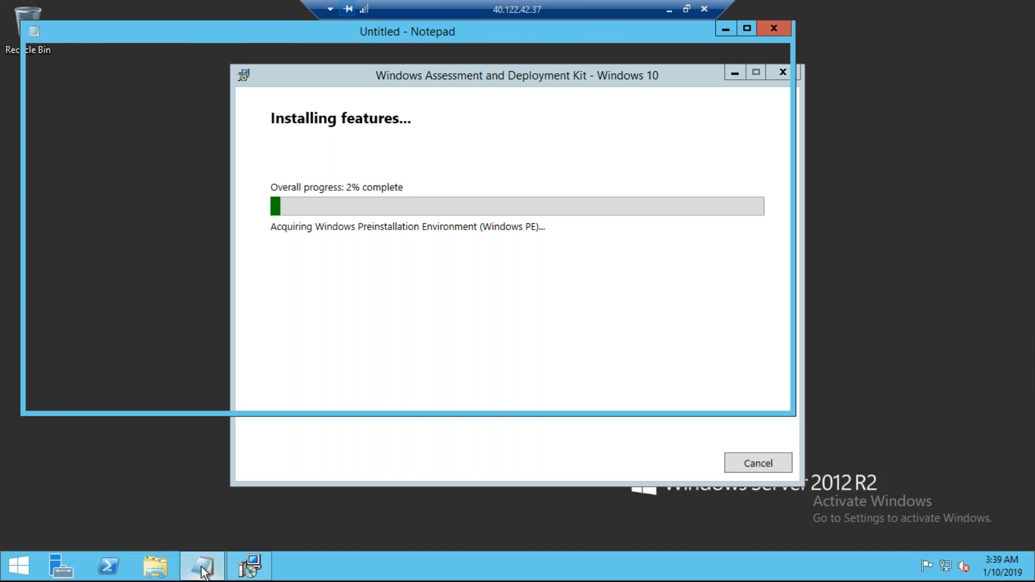
left_click_drag(54, 96, 189, 96)
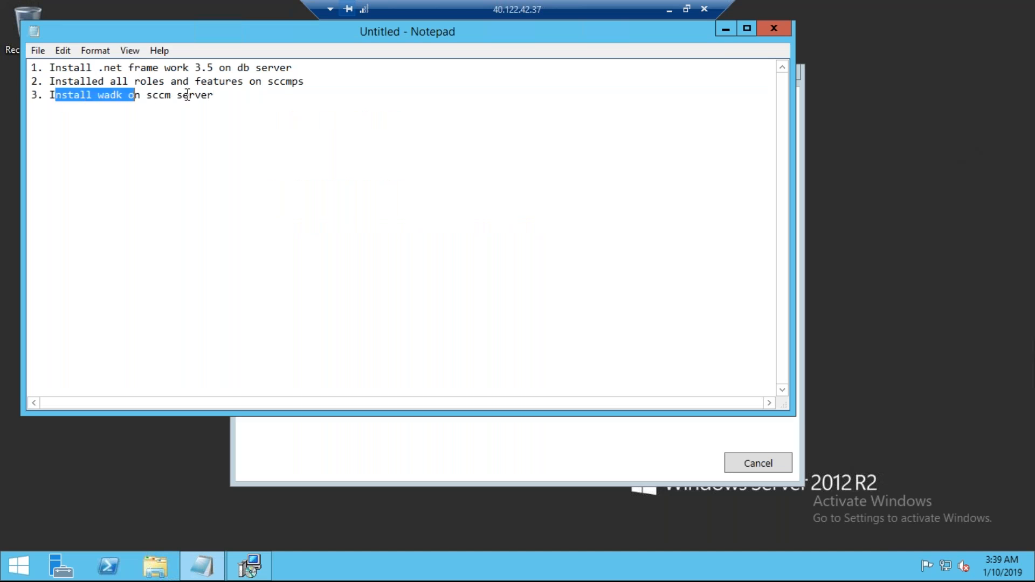
left_click(244, 97)
key("Return")
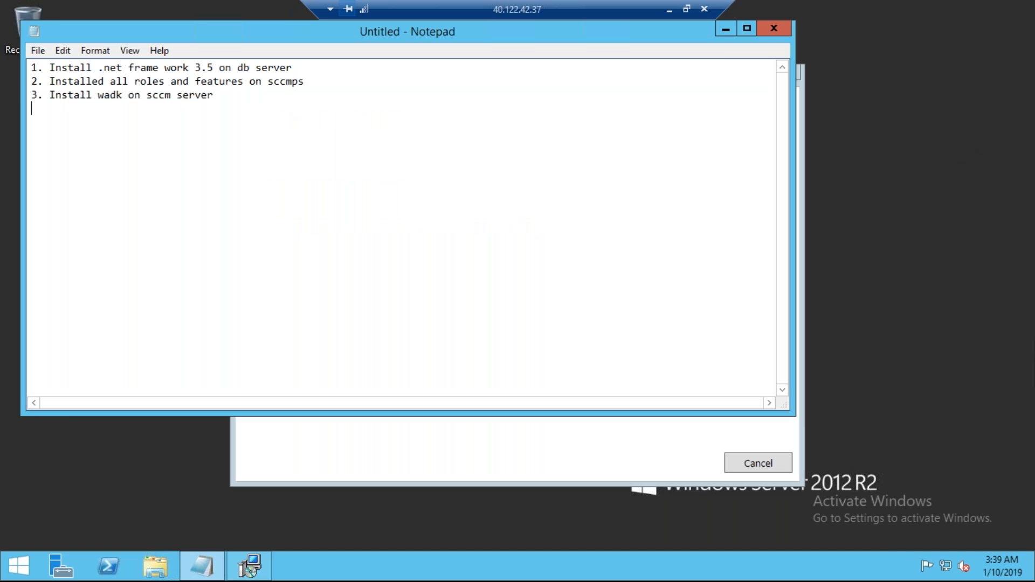
type("4. Install sql server")
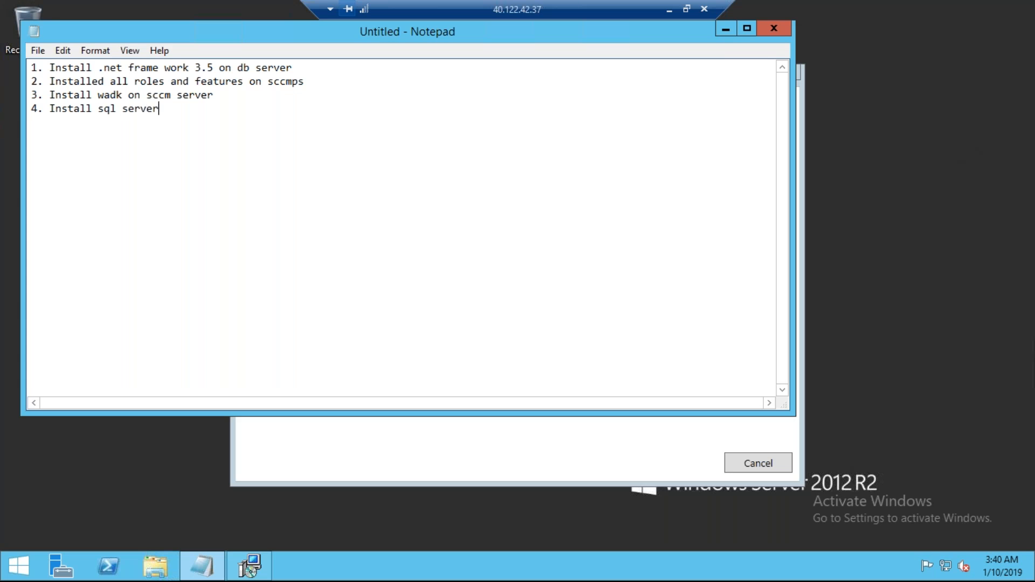
type(" on db")
- Minimize the SCCMPS1 session and switch to the DC server's remote desktop session
left_click(669, 9)
mouse_move(501, 566)
left_click(501, 501)
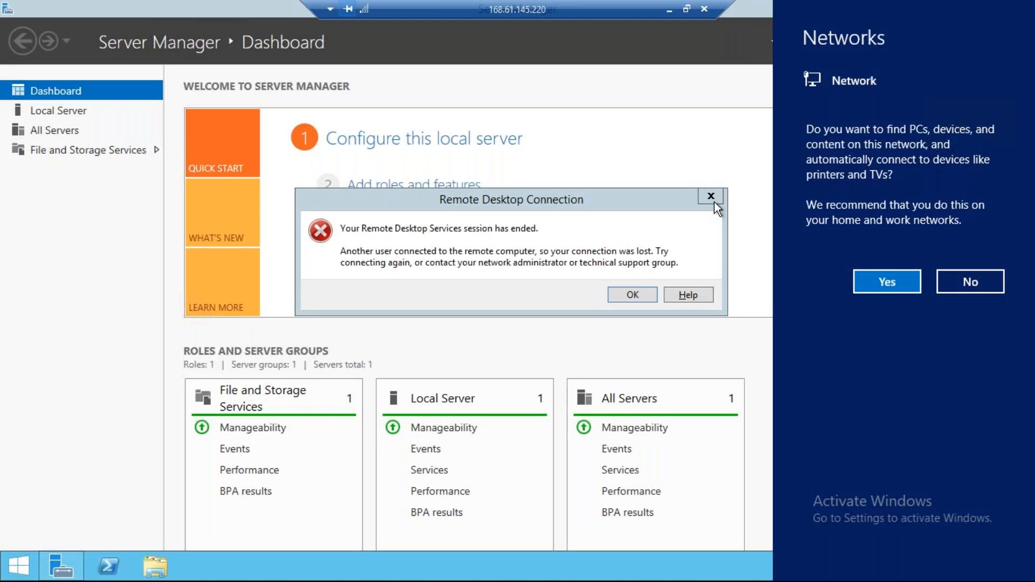
- Dismiss the ended-session message and close the Remote Desktop Connection, Command Prompt and Add Roles and Features Wizard windows on DC
left_click(714, 203)
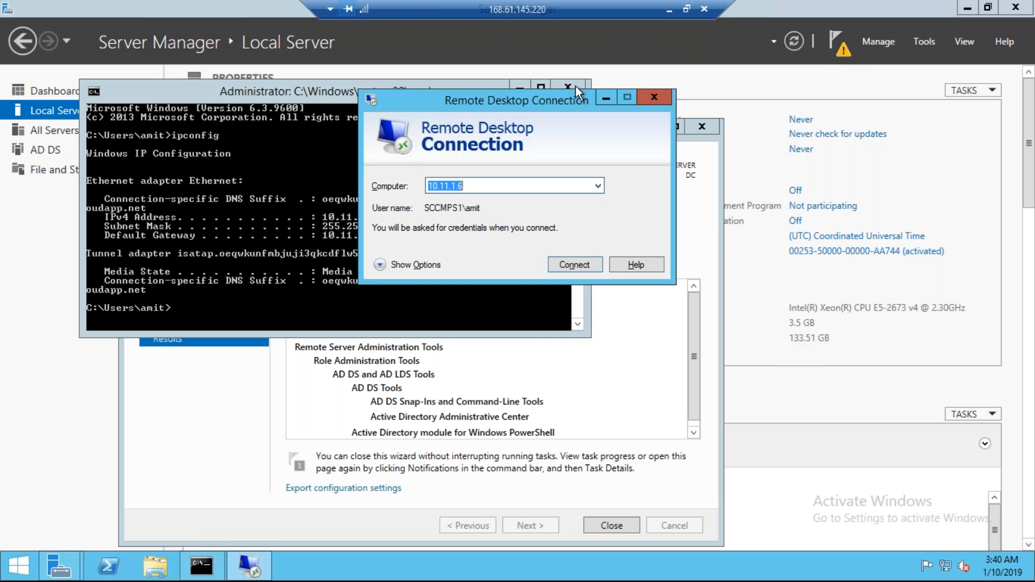
left_click(642, 99)
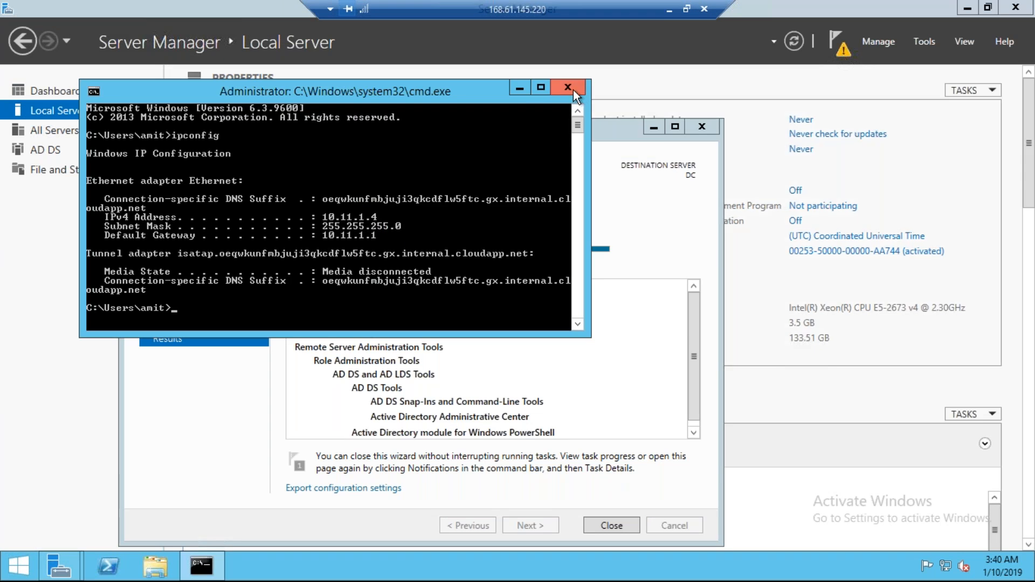
left_click(568, 88)
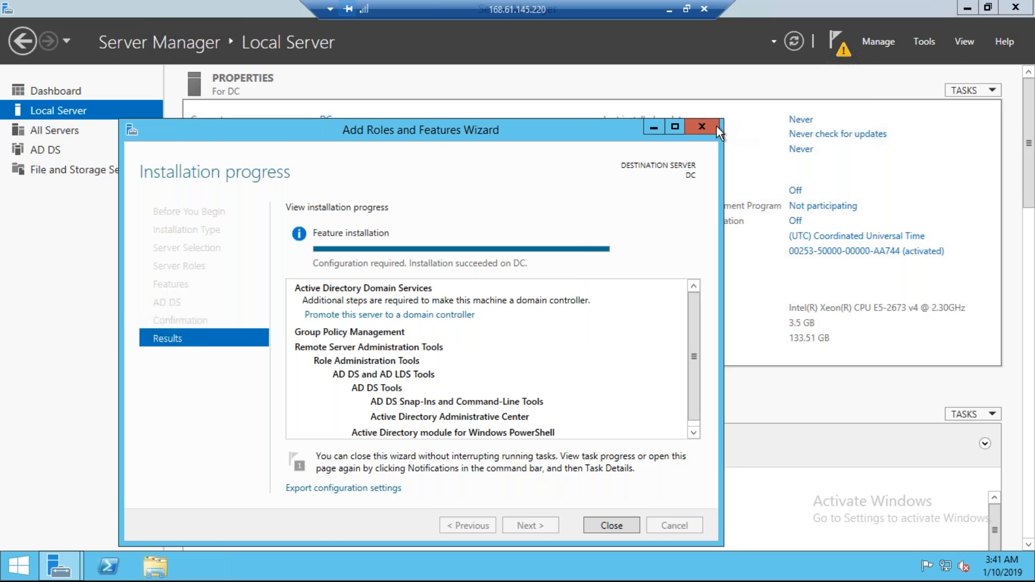
left_click(701, 128)
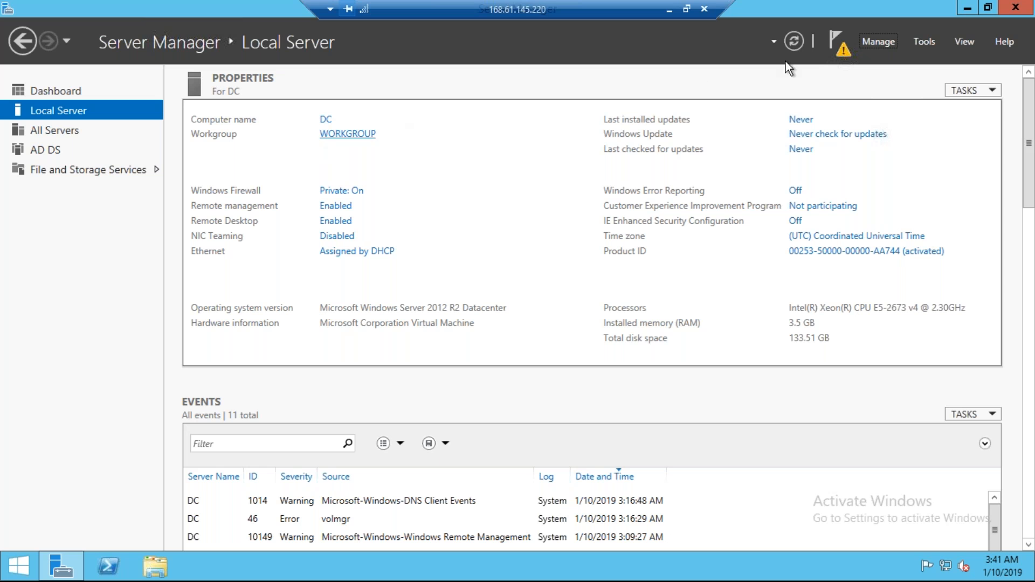
- Start promoting DC to a domain controller, adding a new forest with the root domain name lab.com
left_click(844, 51)
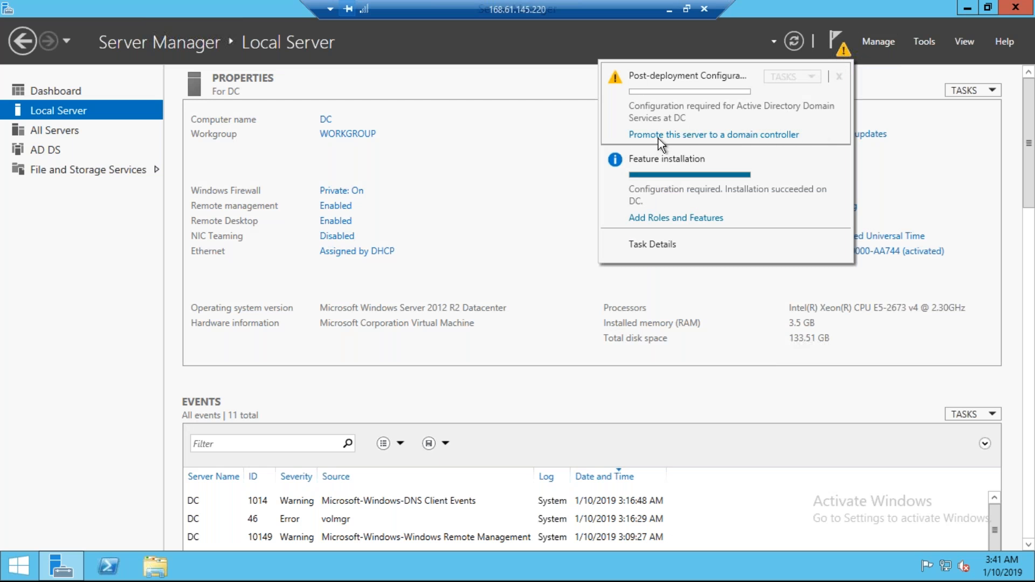
left_click(762, 136)
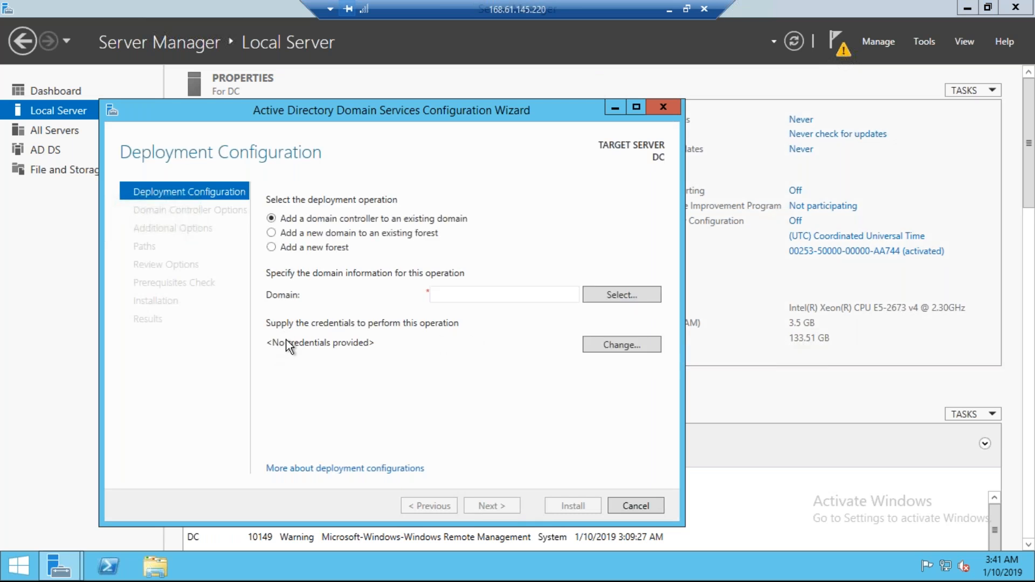
left_click(297, 248)
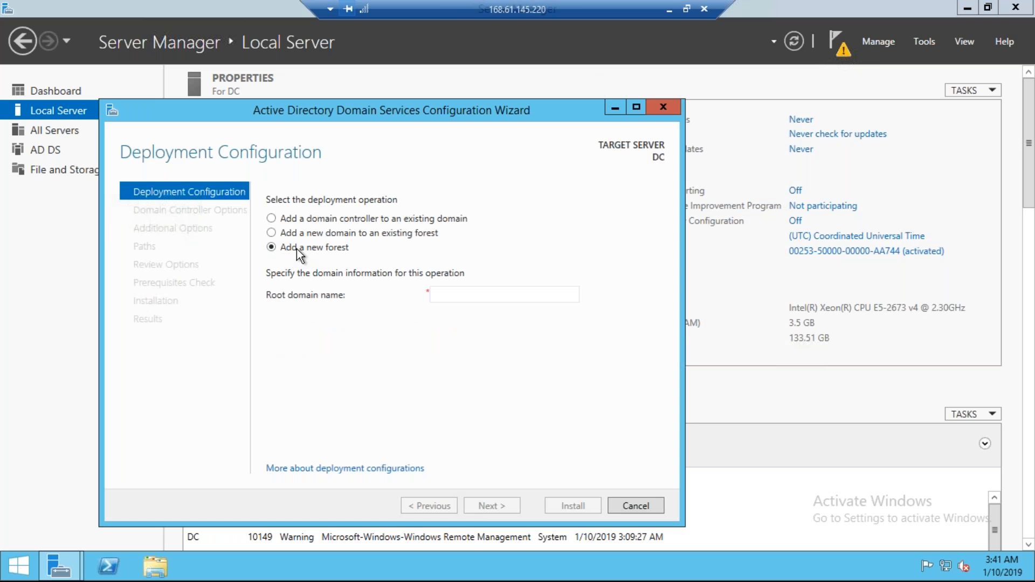
left_click(462, 295)
type("lab.com")
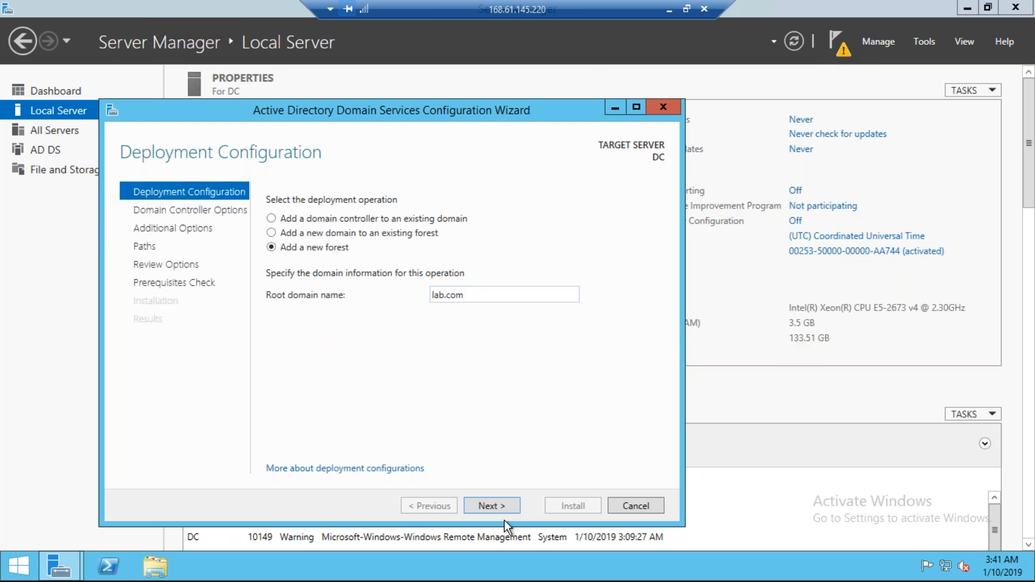
left_click(497, 509)
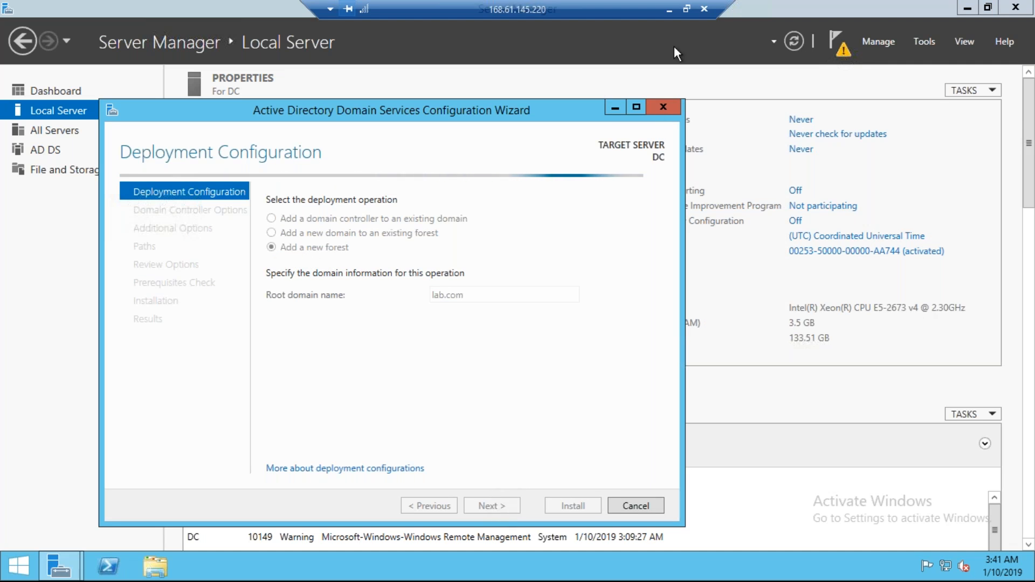
- Check the local notes for the password, enter and confirm it as the DSRM password, and accept the default domain controller options
left_click(686, 9)
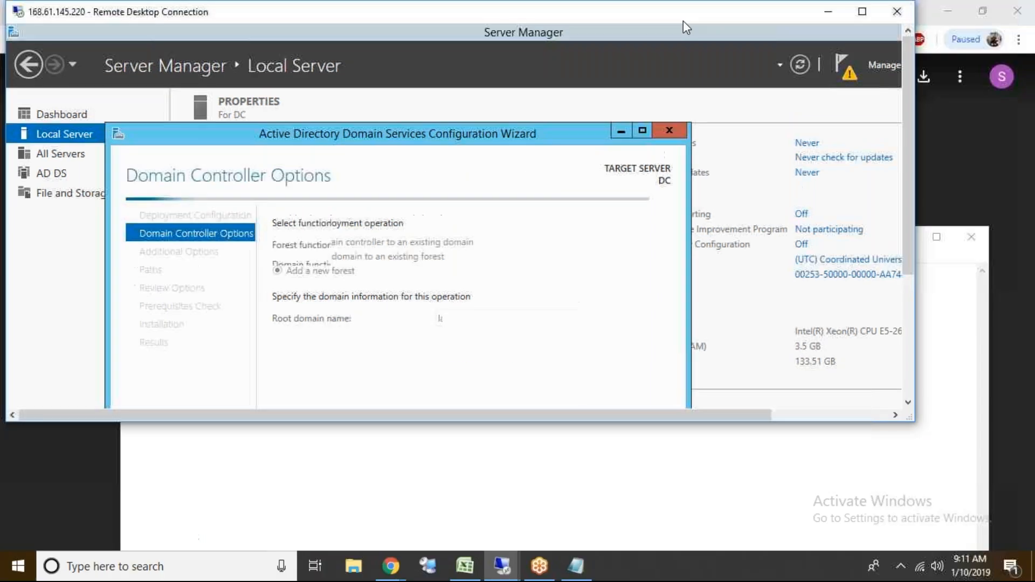
left_click(937, 242)
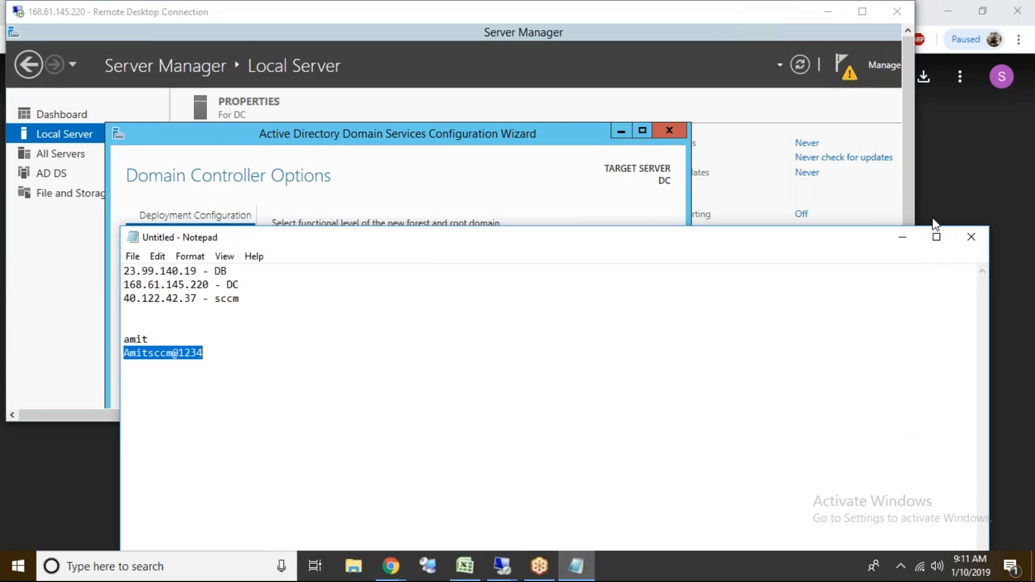
left_click(636, 10)
double_click(587, 10)
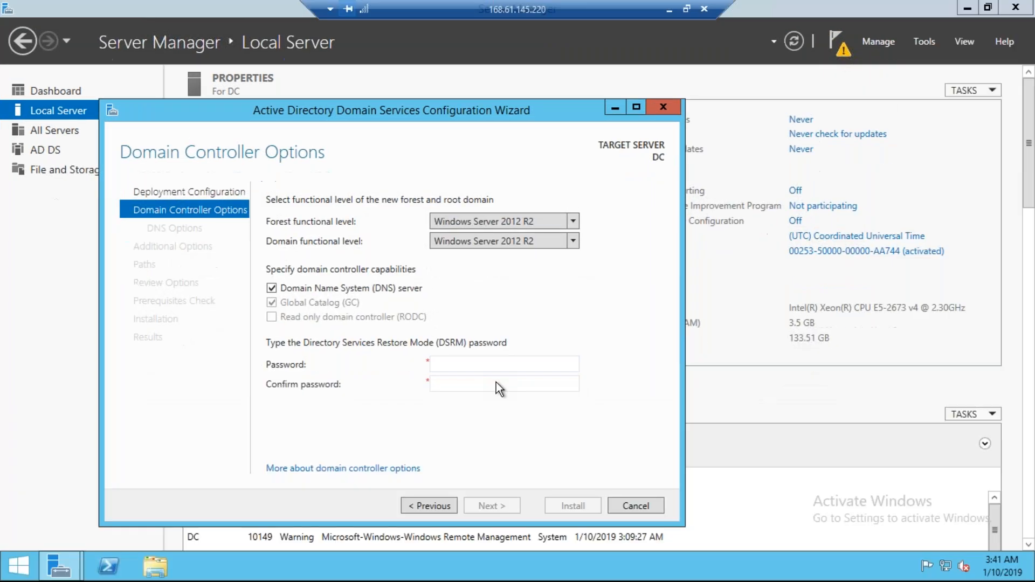
key("ctrl+v")
key("Tab")
key("ctrl+v")
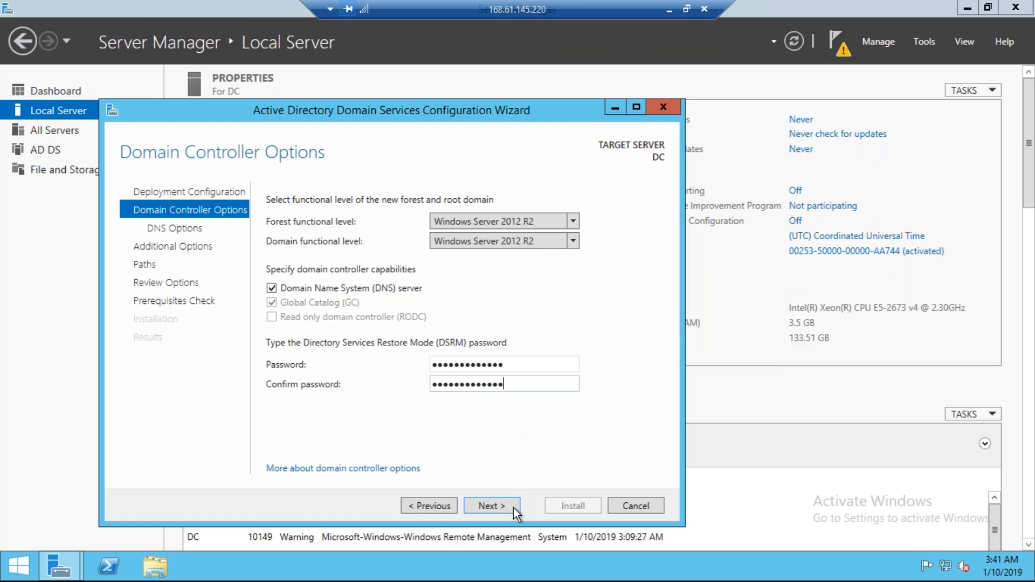
left_click(487, 508)
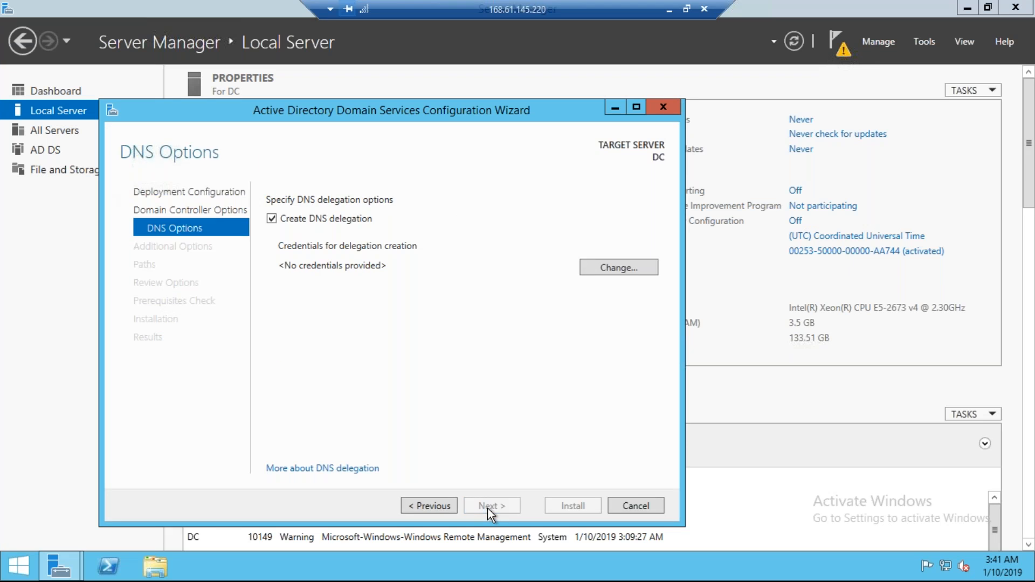
- Turn off DNS delegation, and accept the NetBIOS domain name LAB and the default database, log and SYSVOL folders
left_click(271, 219)
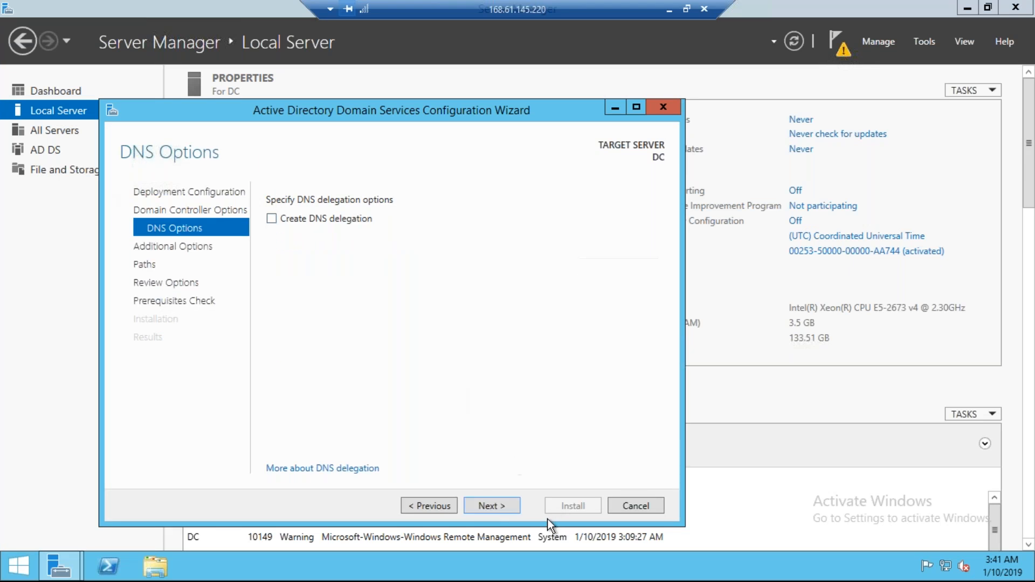
left_click(508, 506)
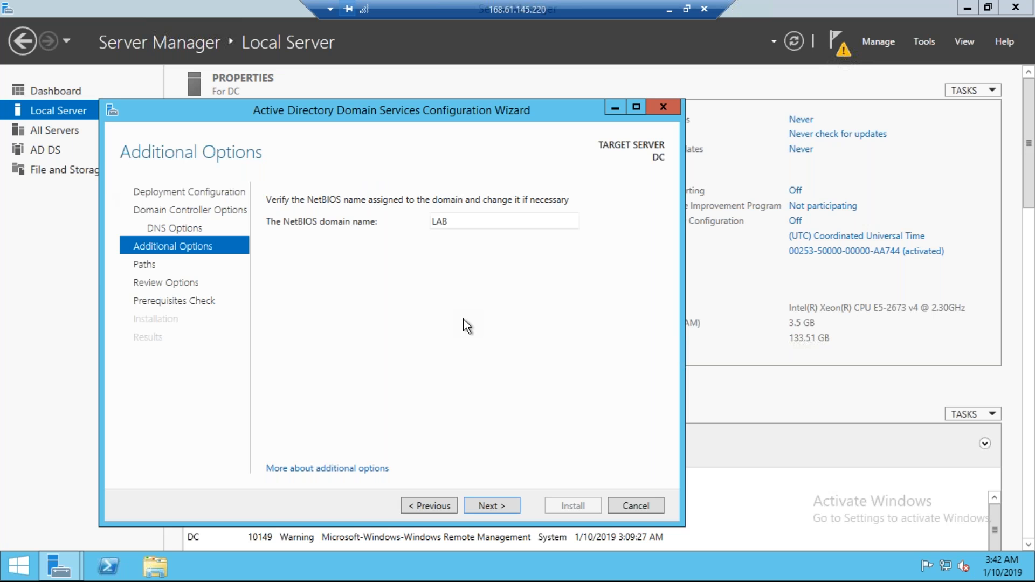
left_click(479, 504)
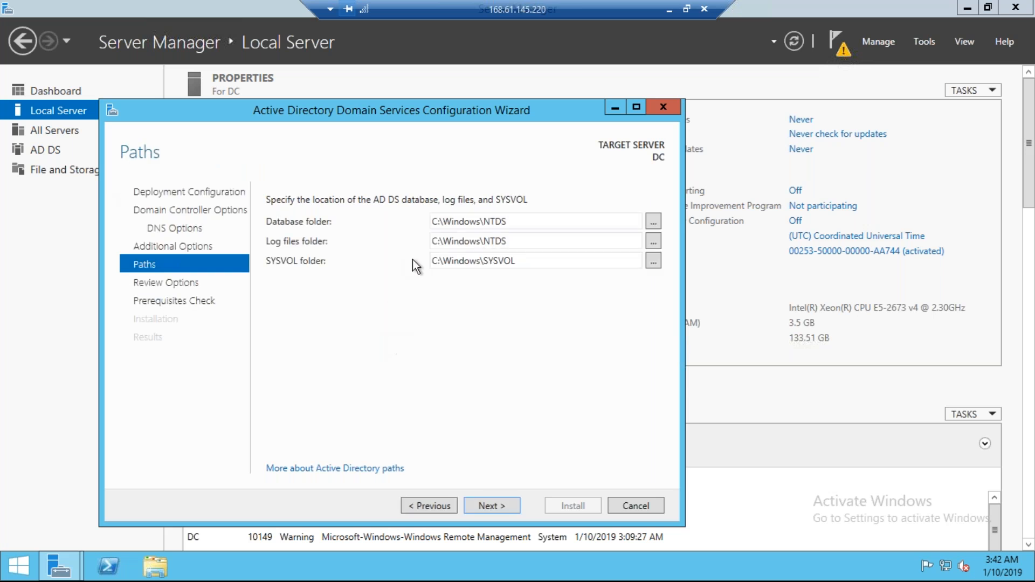
left_click(491, 508)
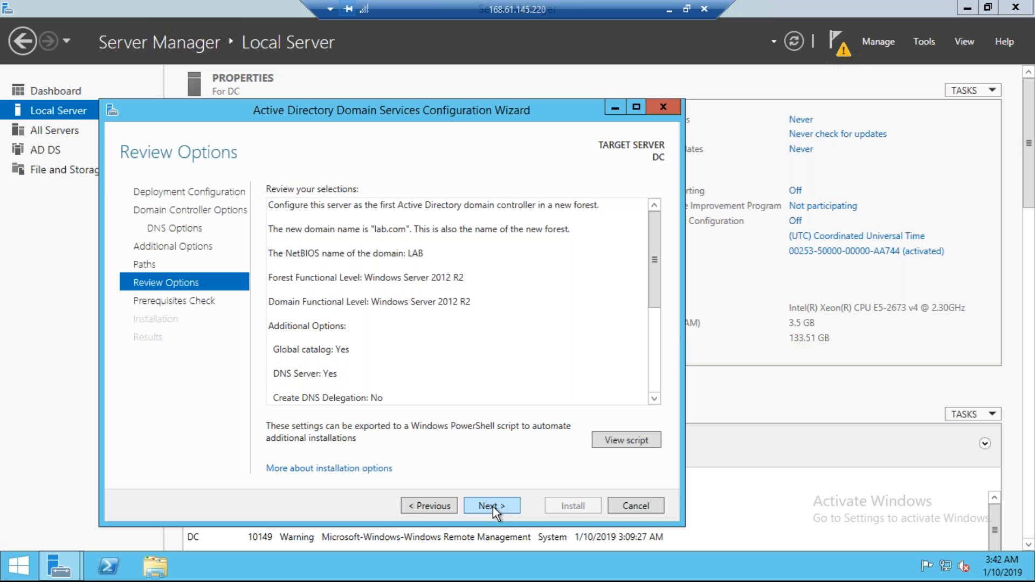
- Accept the reviewed options, run the prerequisites check and start installing the domain controller on DC
left_click(493, 506)
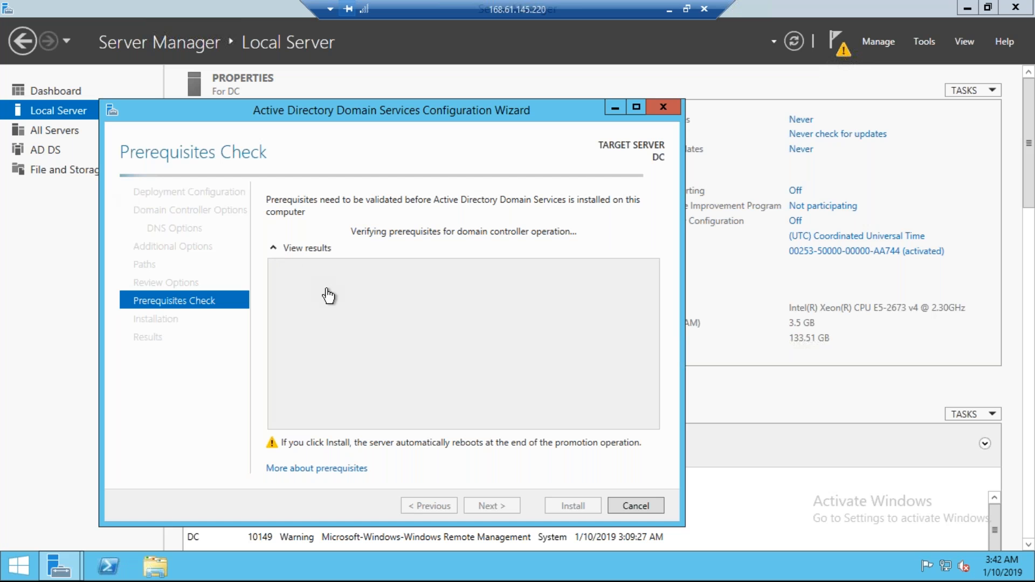
left_click(565, 509)
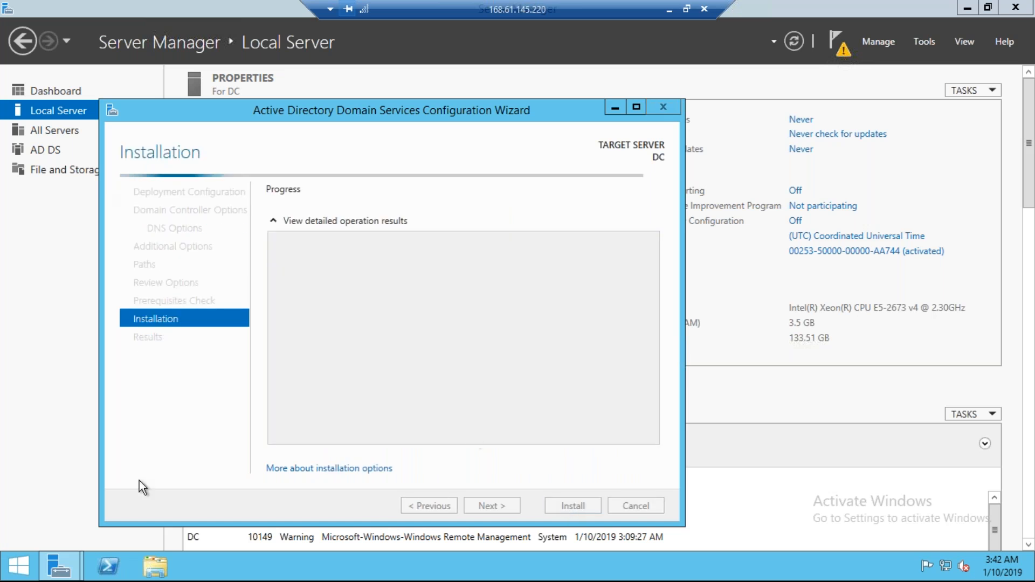
- Open a Command Prompt on DC and run ipconfig to check the server's IP configuration
right_click(25, 568)
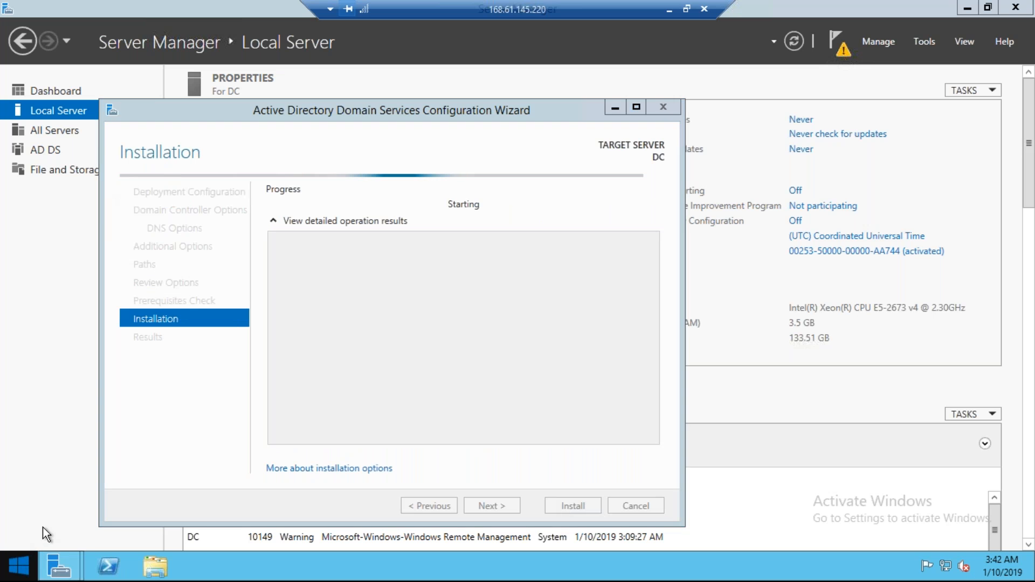
left_click(53, 517)
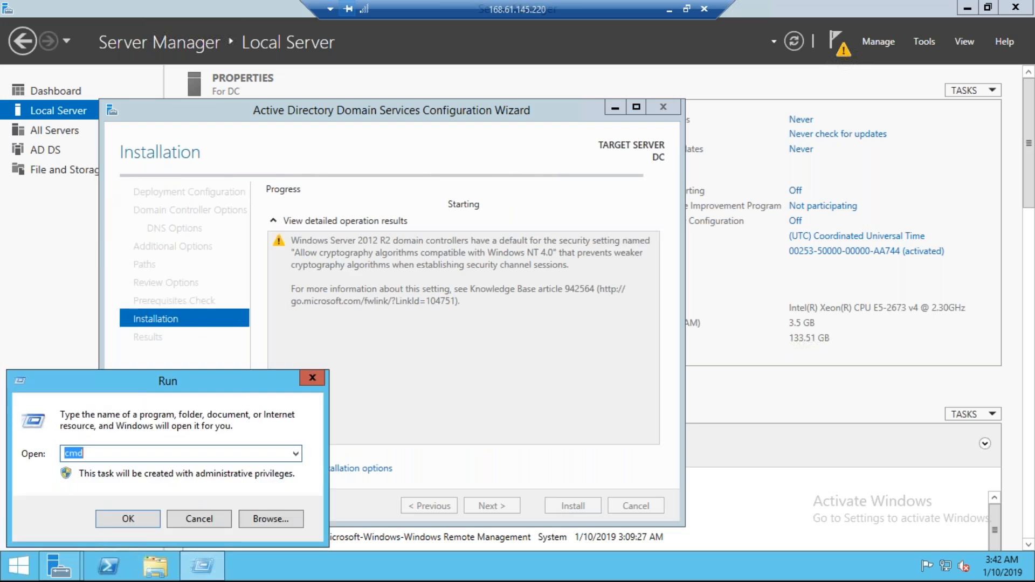
key("Return")
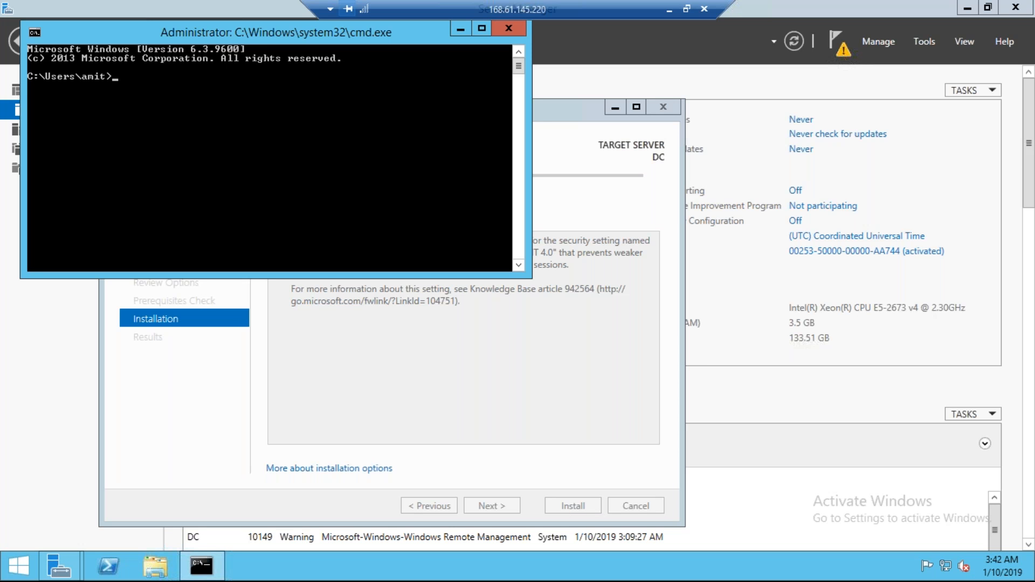
type("ipconfig")
key("Return")
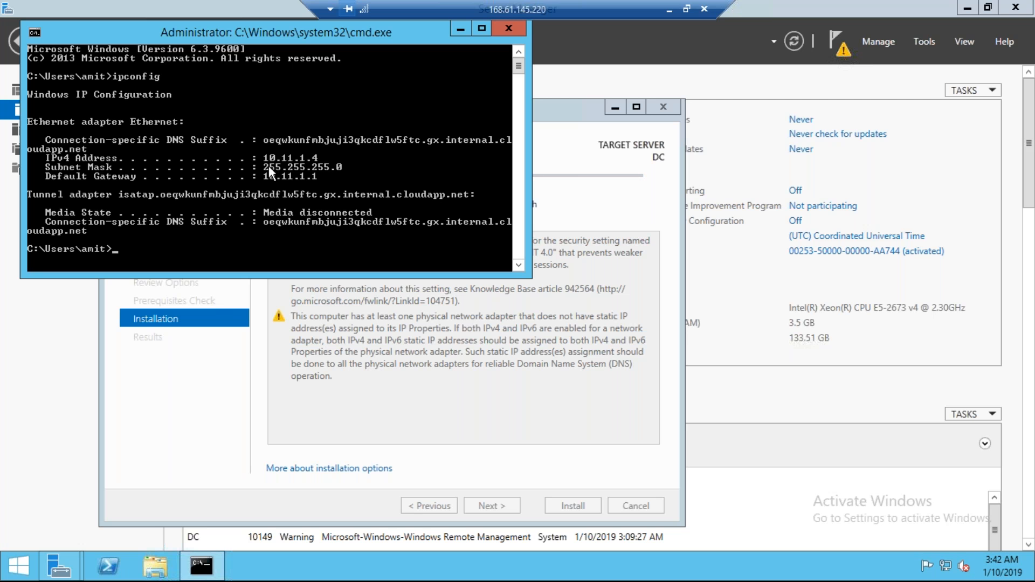